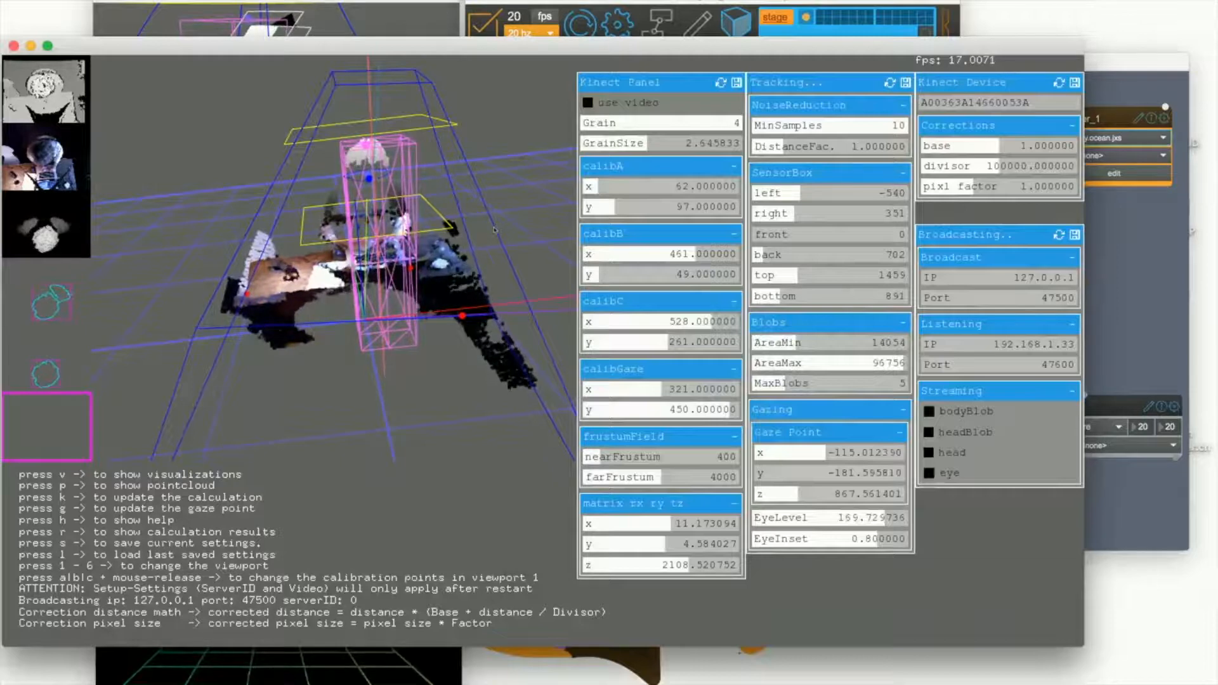
Switch to the SPARCK workspace, open the HeadRoom node's help and follow its HeadRoom link to the releases on GitHub.
{"action": "key", "text": "super+Tab"}
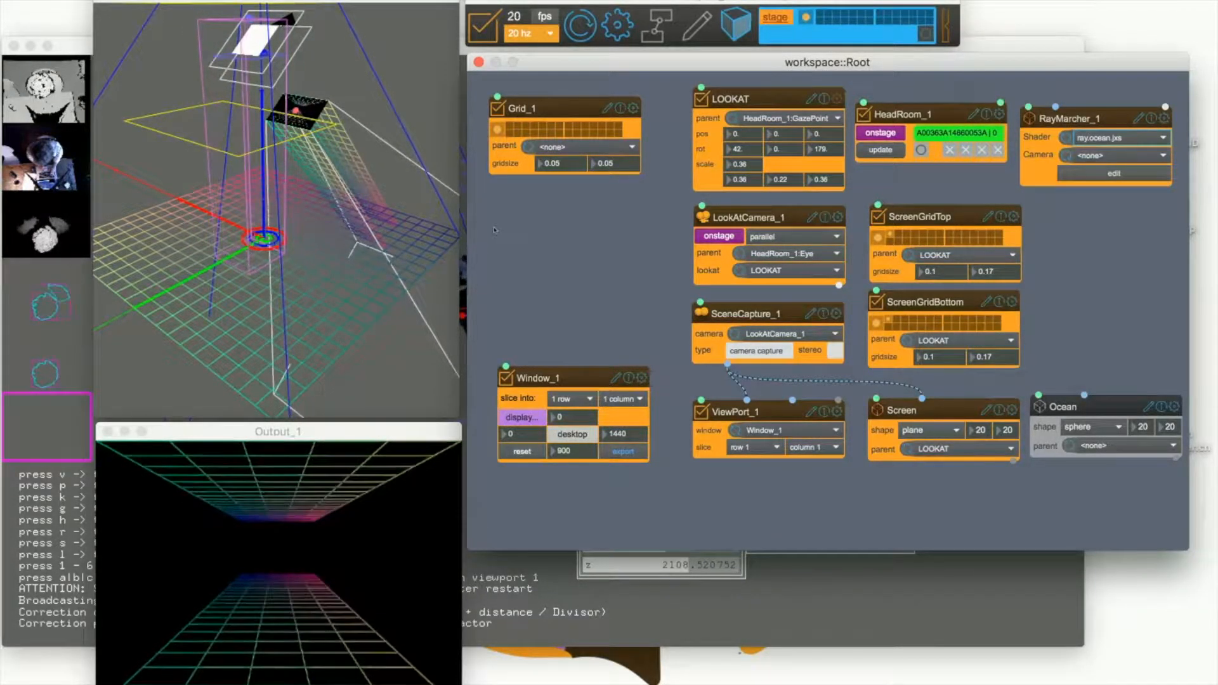
{"action": "key", "text": "super+Tab"}
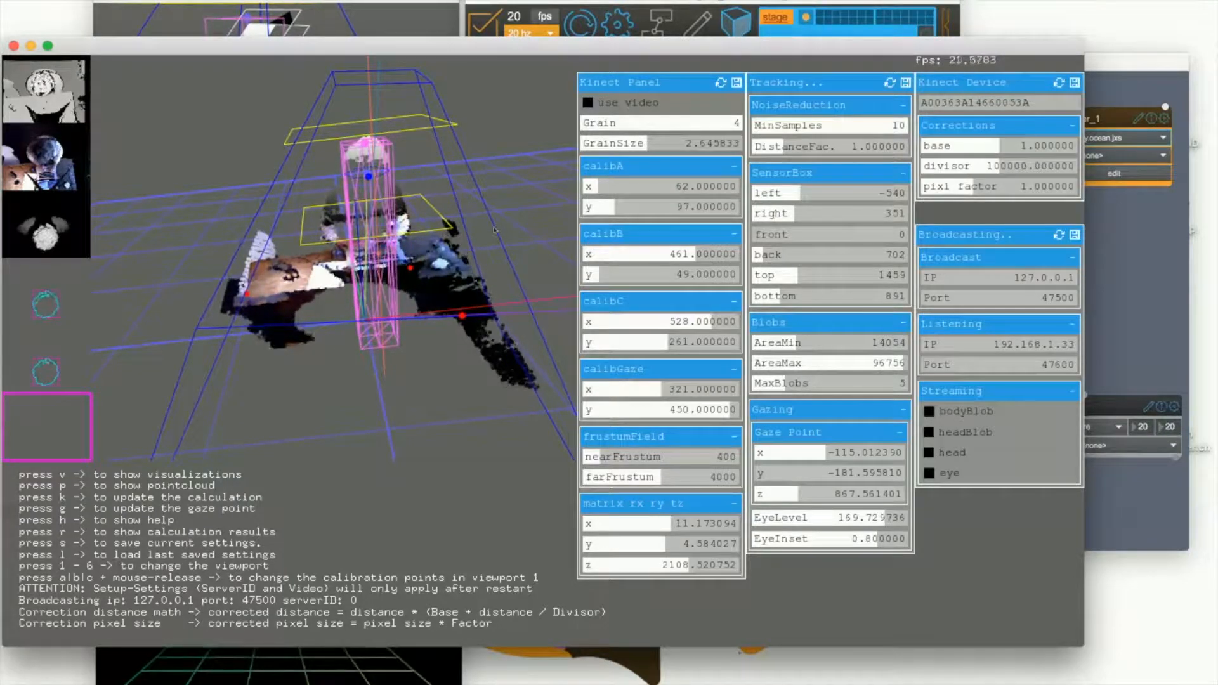
{"action": "key", "text": "super+Tab"}
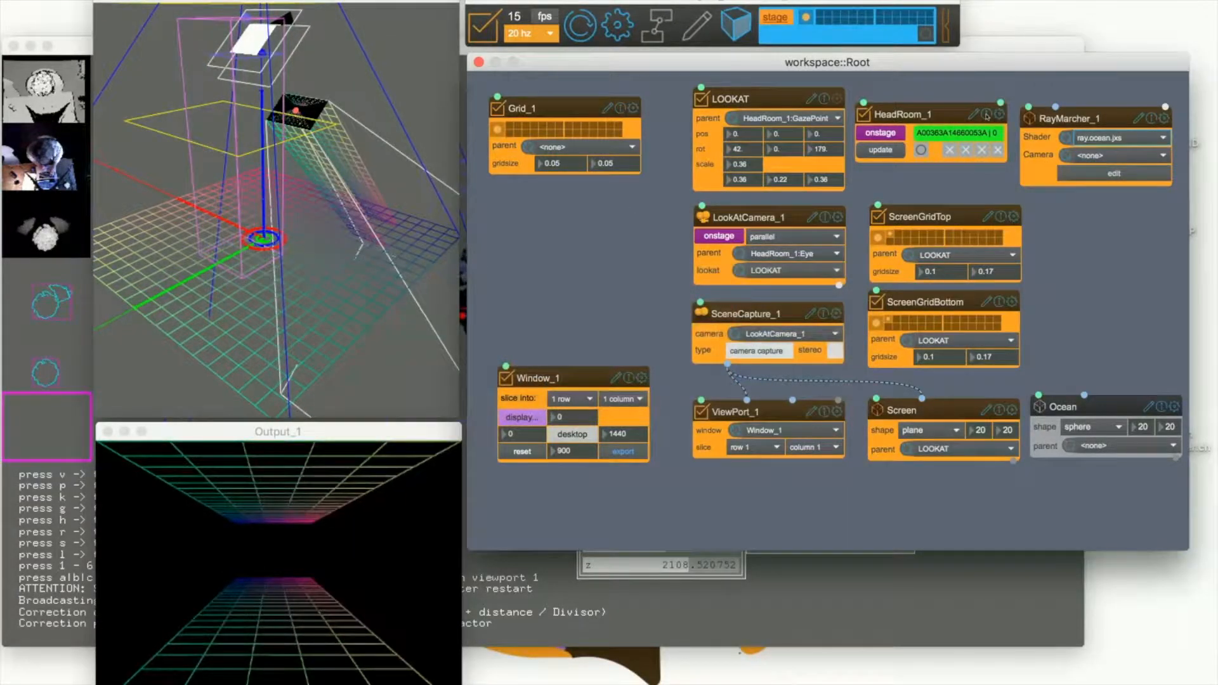
{"action": "left_click", "coordinate": [987, 115]}
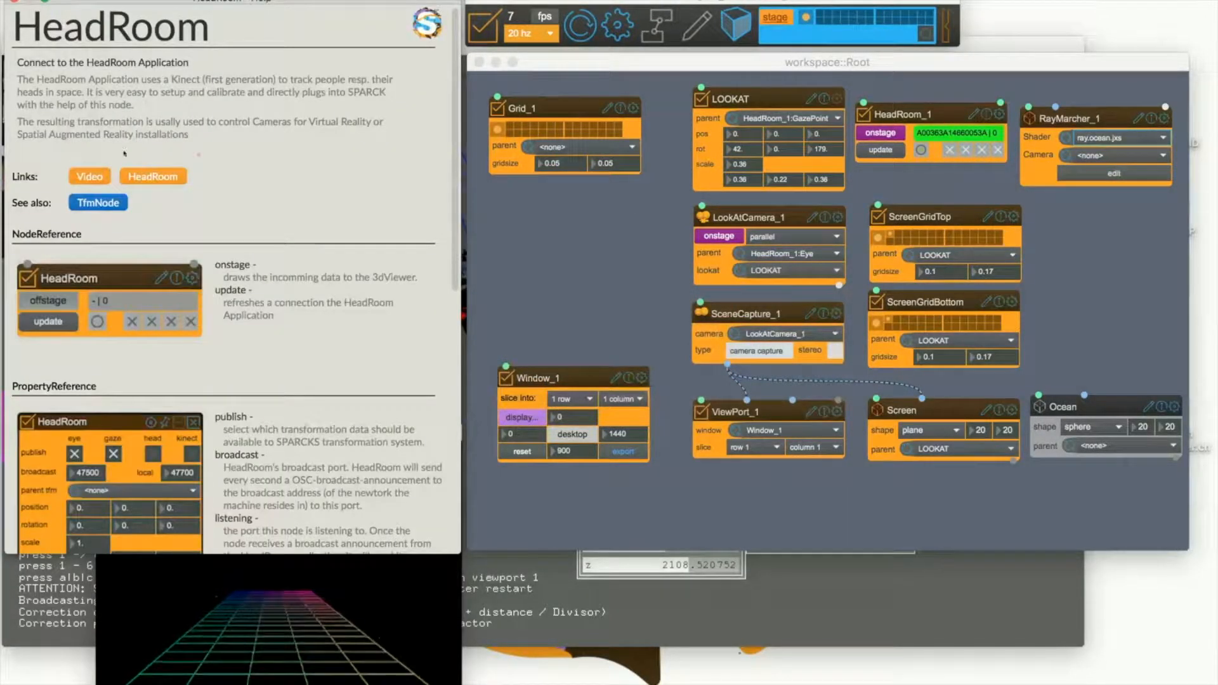
{"action": "left_click", "coordinate": [156, 176]}
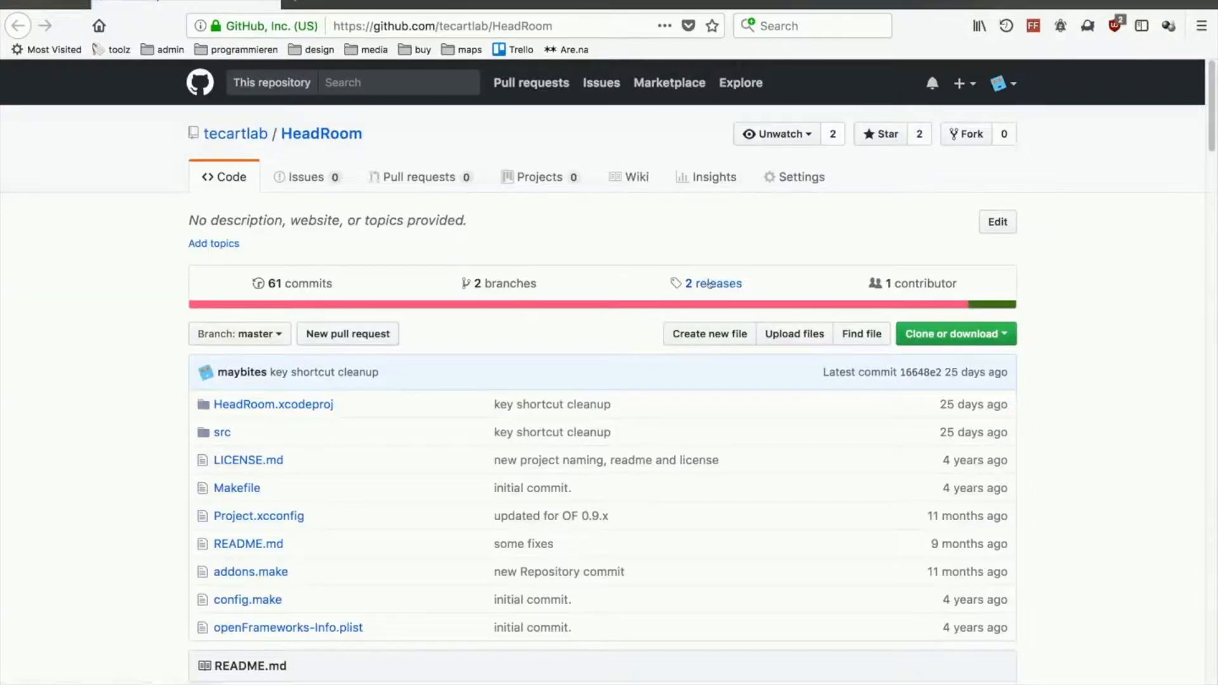
{"action": "left_click", "coordinate": [708, 283]}
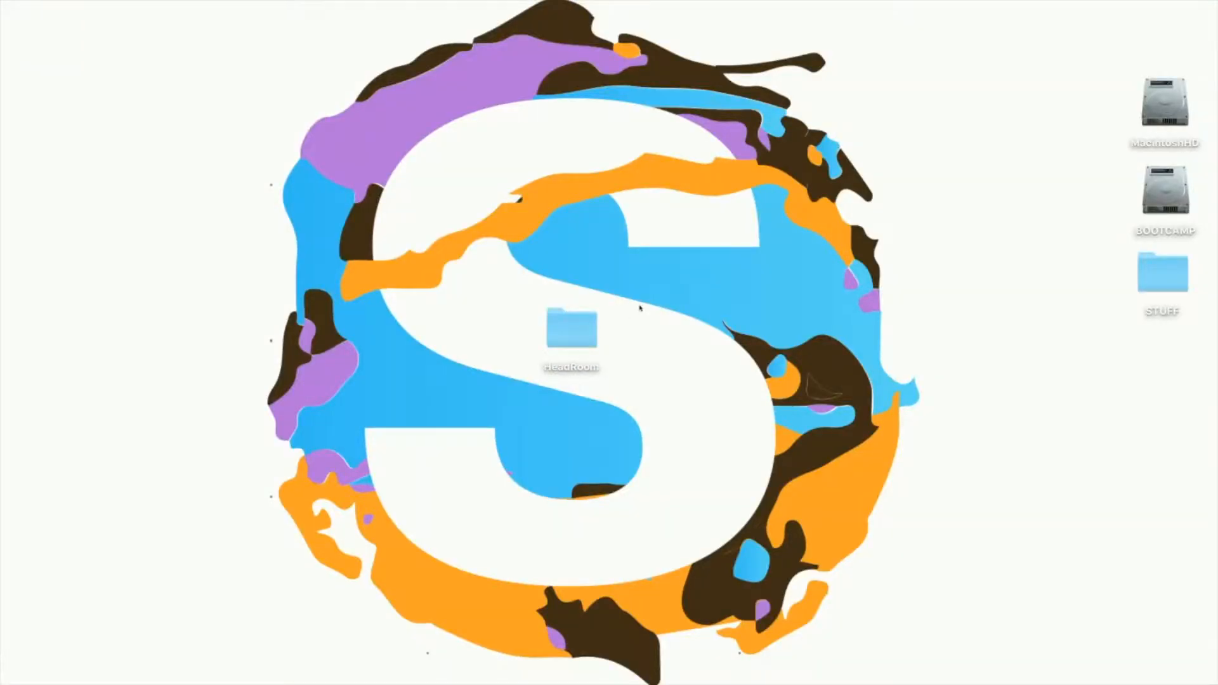
Open the HeadRoom folder on the desktop, expand its data folder and launch the HeadRoom application.
{"action": "double_click", "coordinate": [571, 329]}
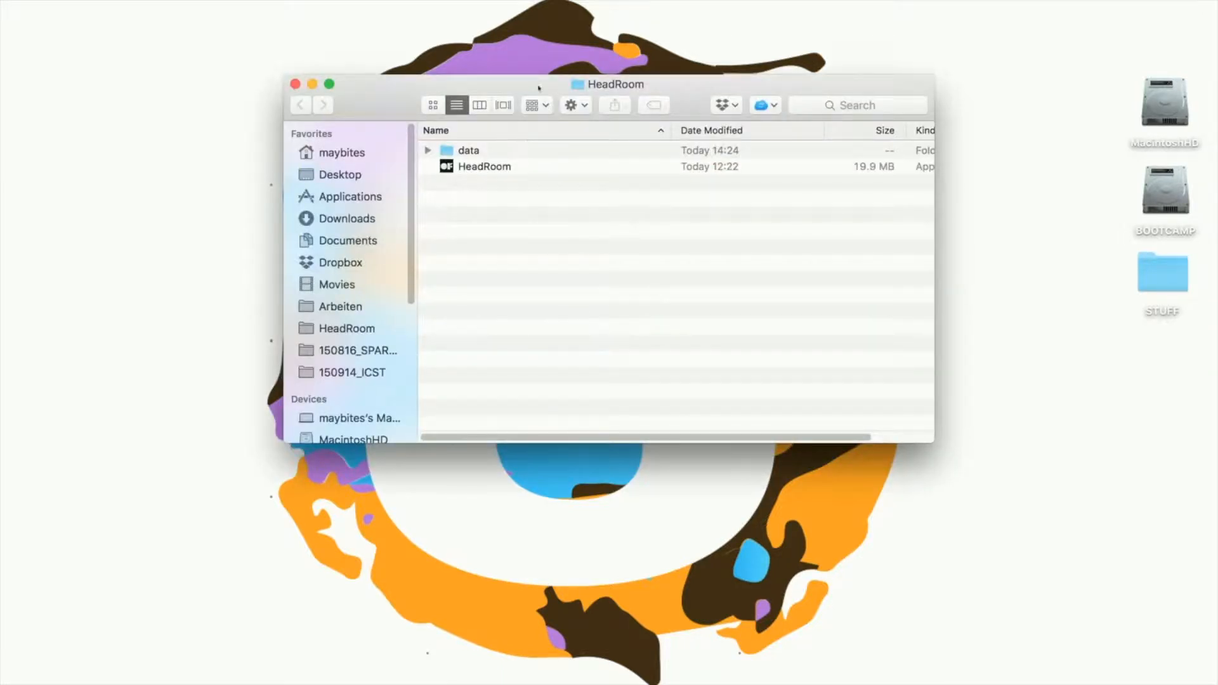
{"action": "left_click_drag", "start_coordinate": [539, 88], "coordinate": [542, 92]}
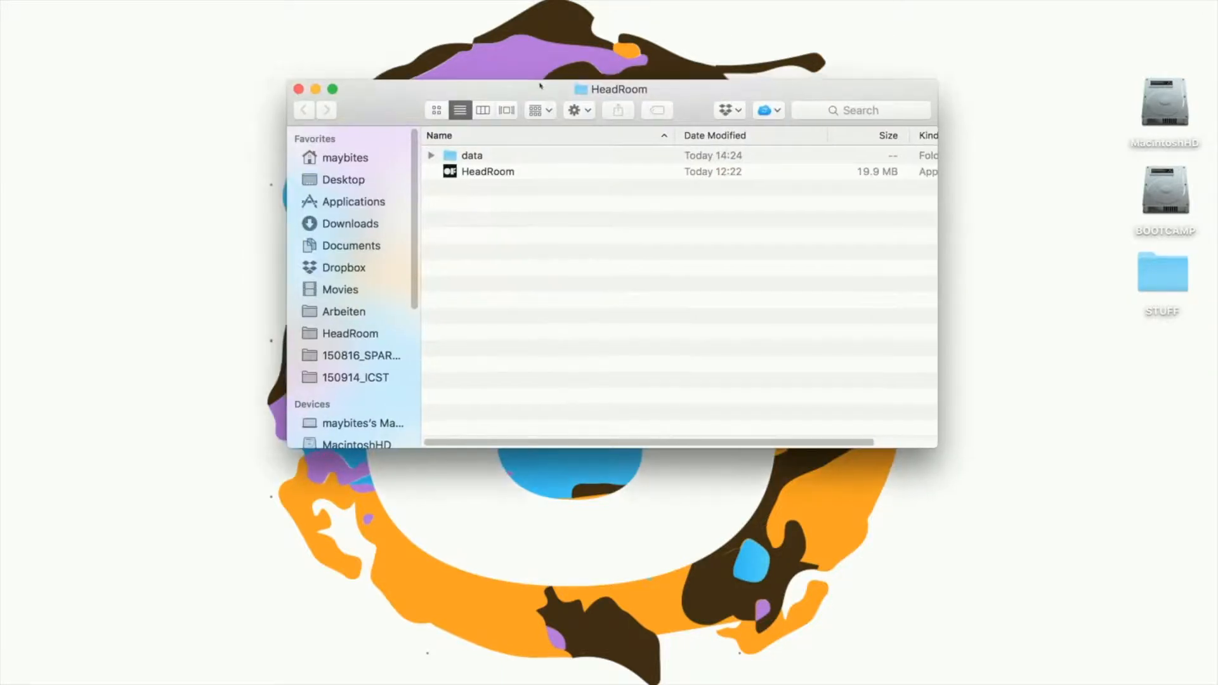
{"action": "left_click", "coordinate": [432, 156]}
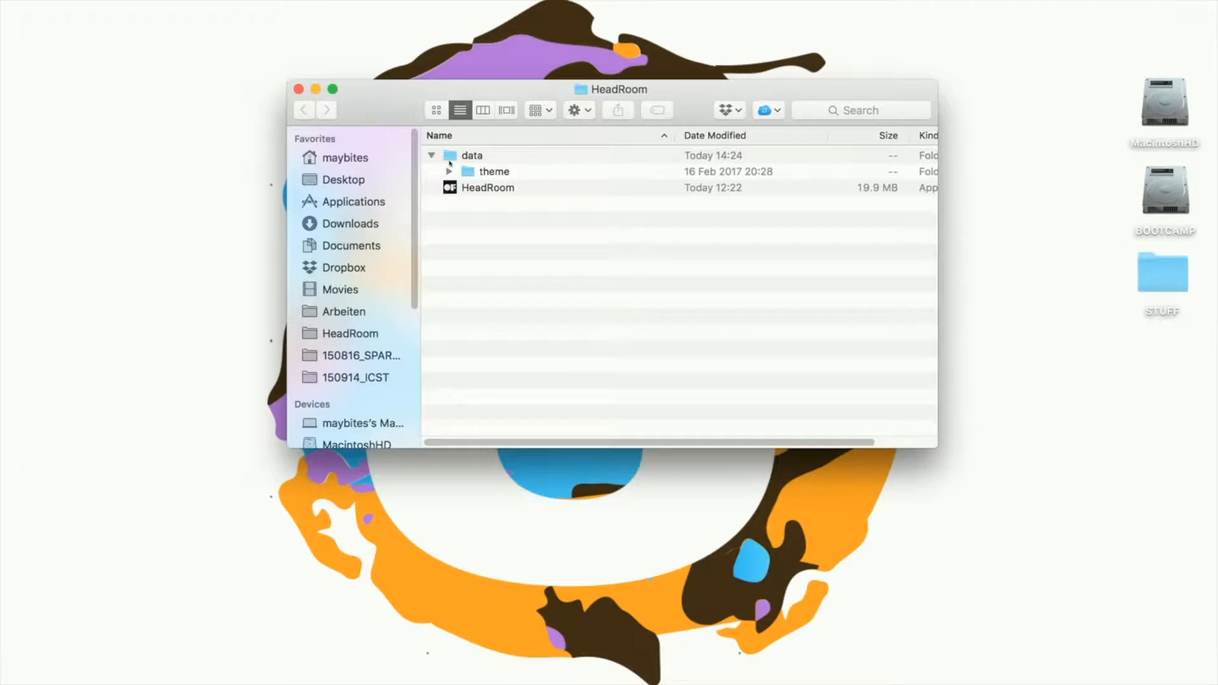
{"action": "left_click", "coordinate": [490, 214]}
{"action": "double_click", "coordinate": [487, 188]}
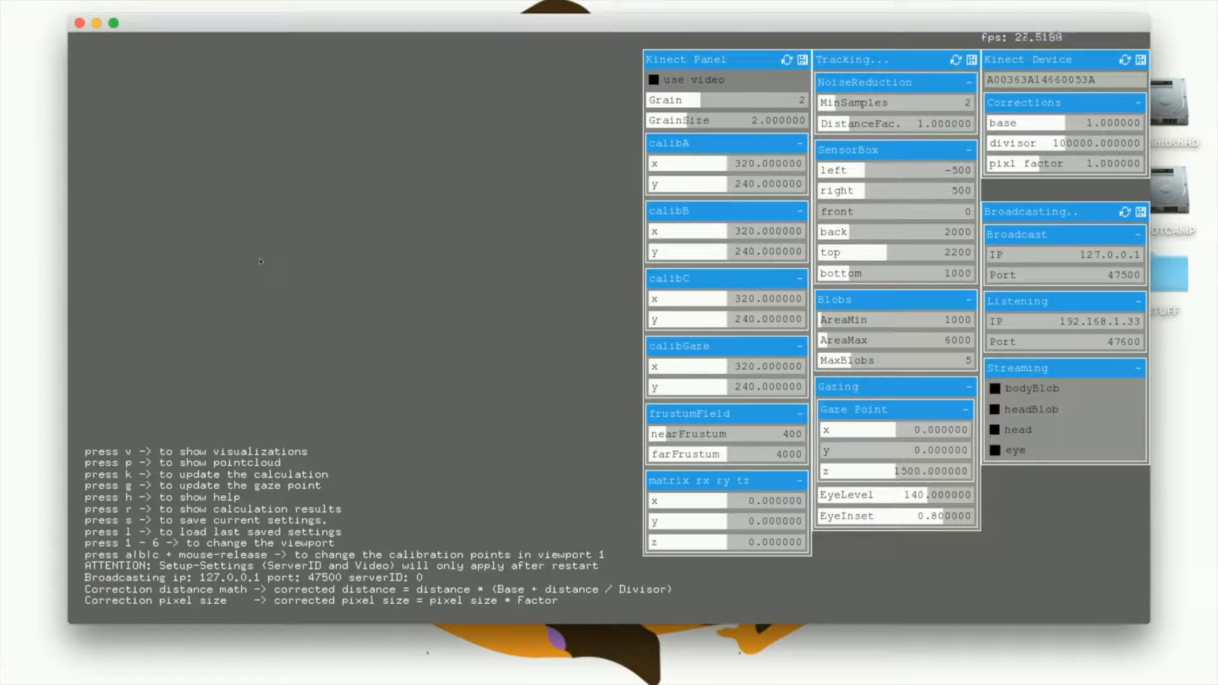
Turn on the visualizations and look through viewports 2, 3 and 4.
{"action": "key", "text": "v"}
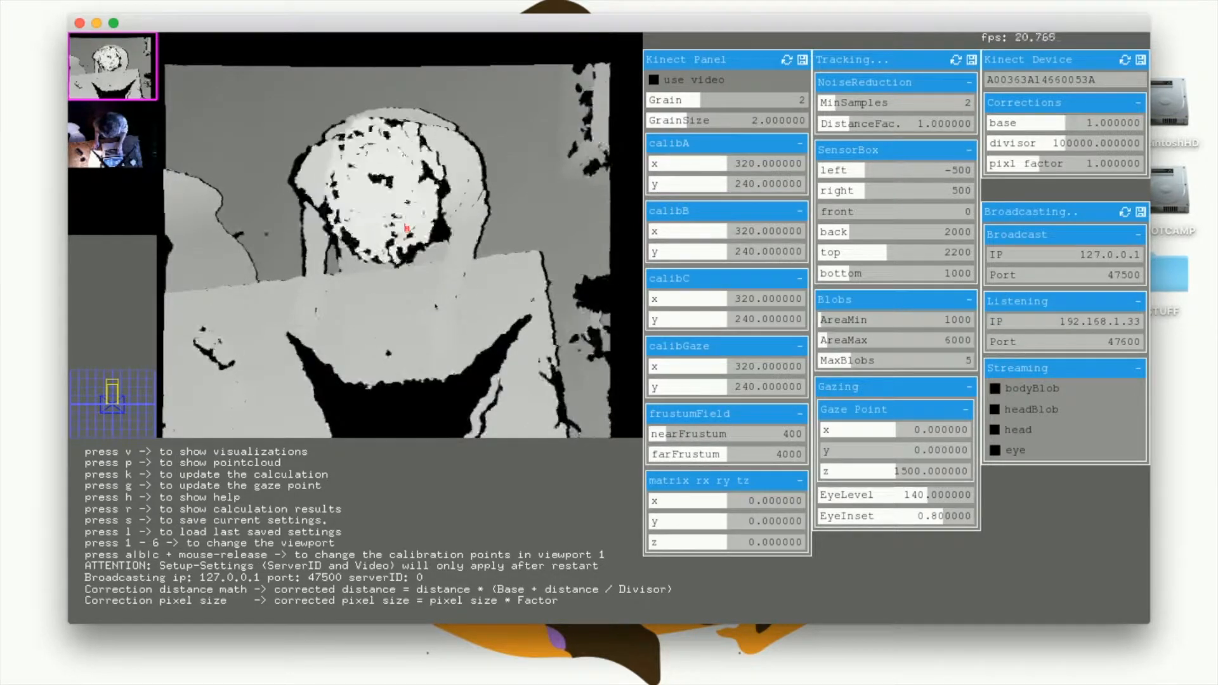
{"action": "key", "text": "2"}
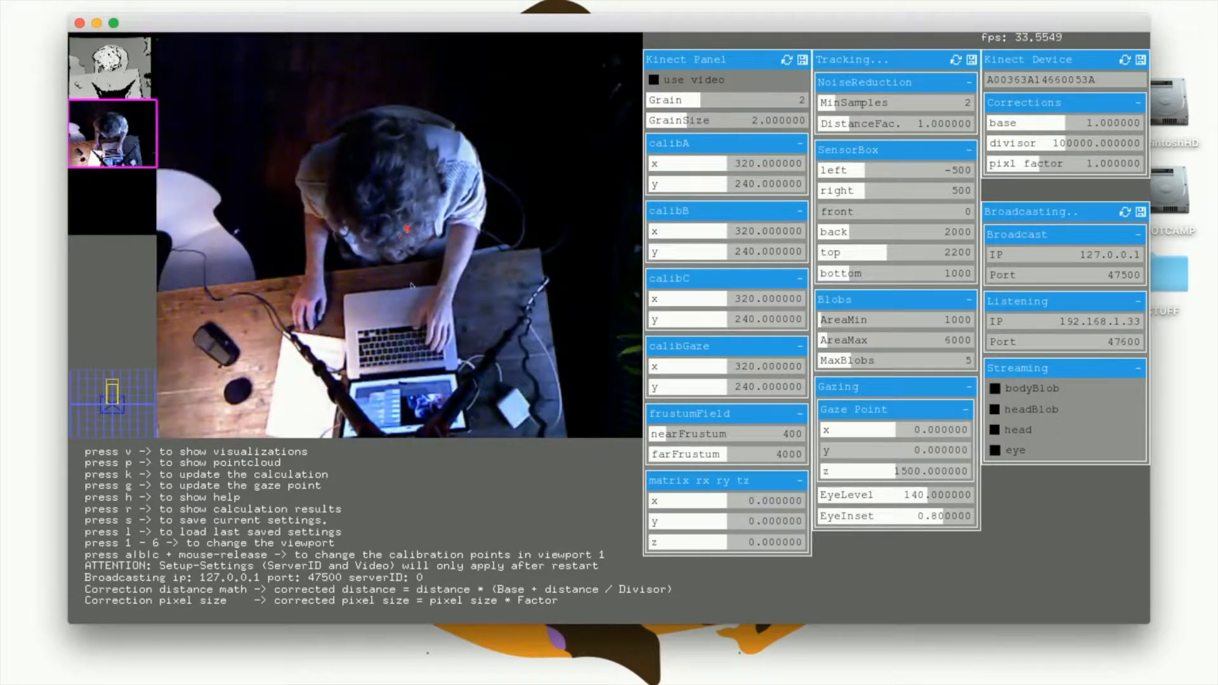
{"action": "key", "text": "3"}
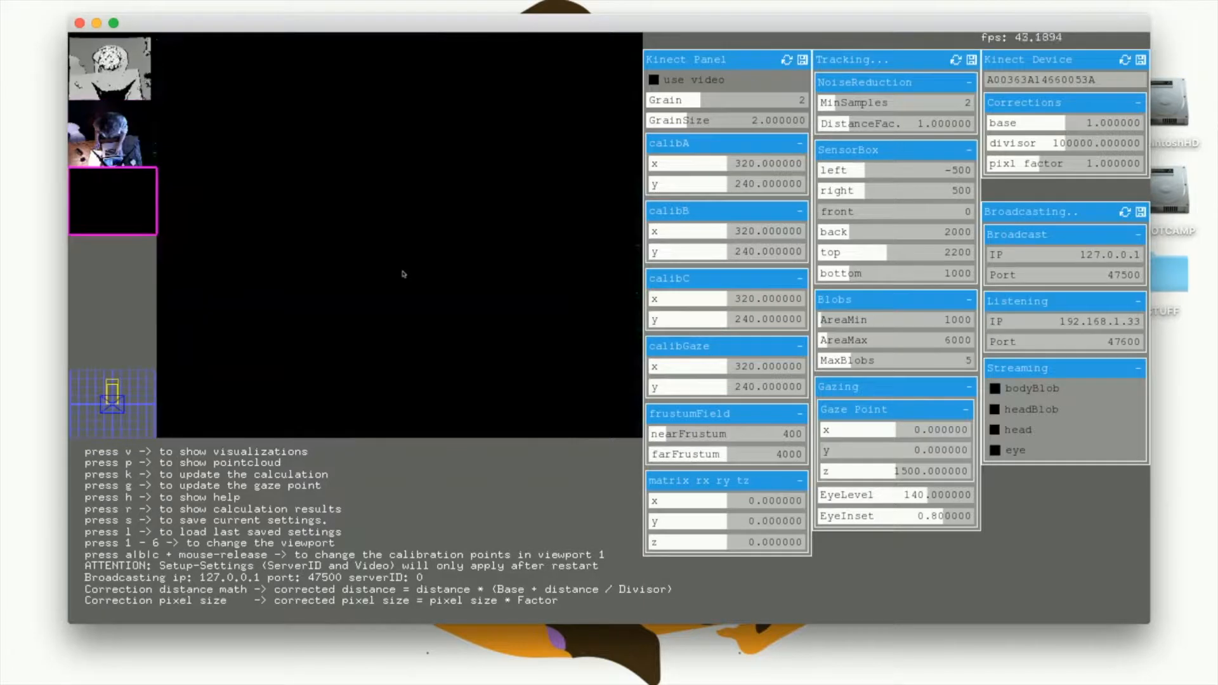
{"action": "key", "text": "4"}
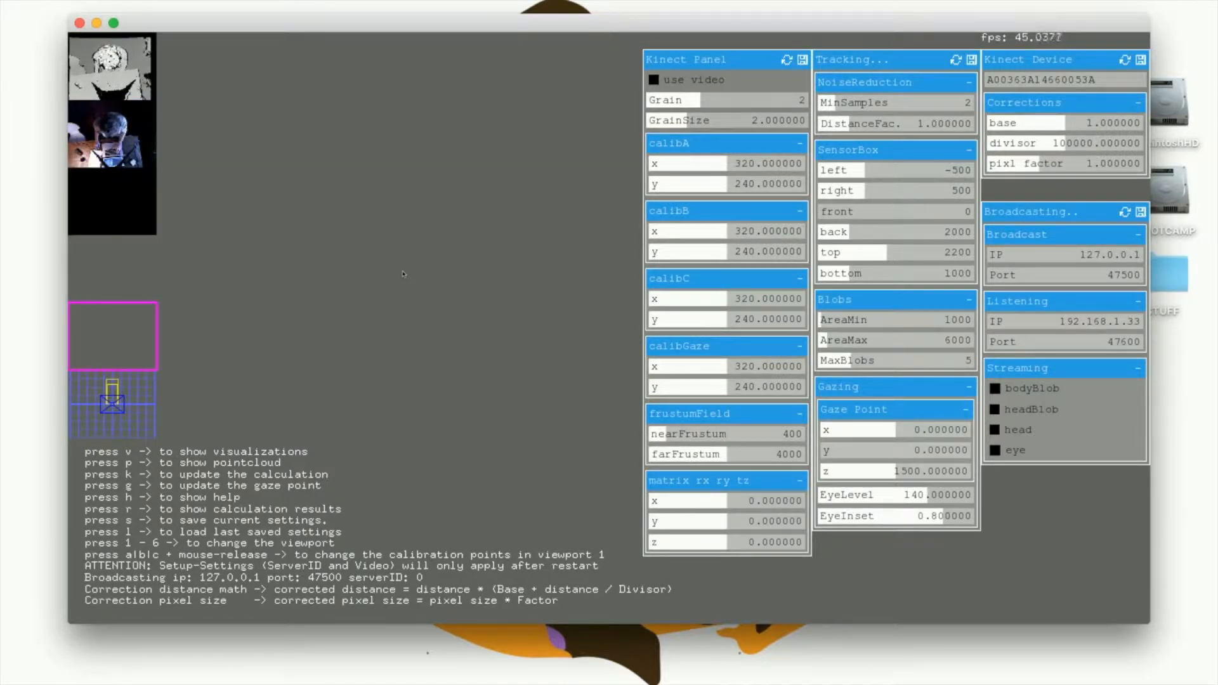
Switch to the 3D scene in viewport 5 and show the point cloud, seen from the side.
{"action": "key", "text": "5"}
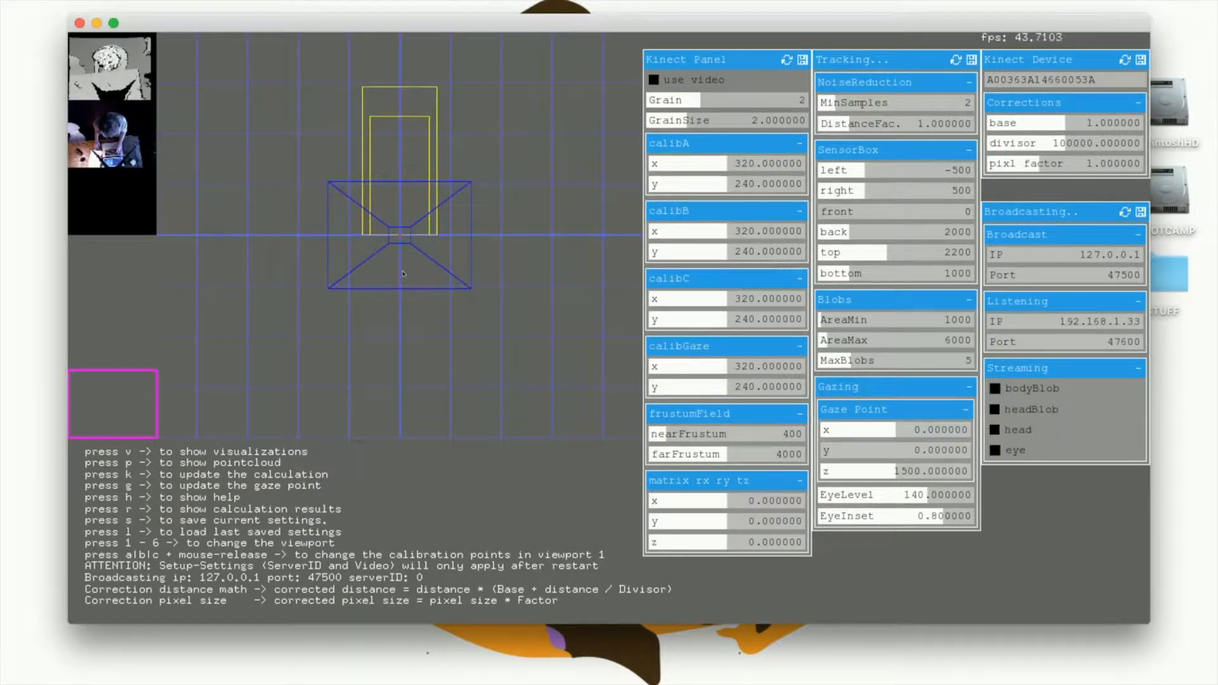
{"action": "left_click_drag", "start_coordinate": [418, 302], "coordinate": [326, 210]}
{"action": "left_click_drag", "start_coordinate": [370, 282], "coordinate": [412, 311]}
{"action": "scroll", "coordinate": [411, 311], "scroll_direction": "up", "scroll_amount": 2}
{"action": "key", "text": "p"}
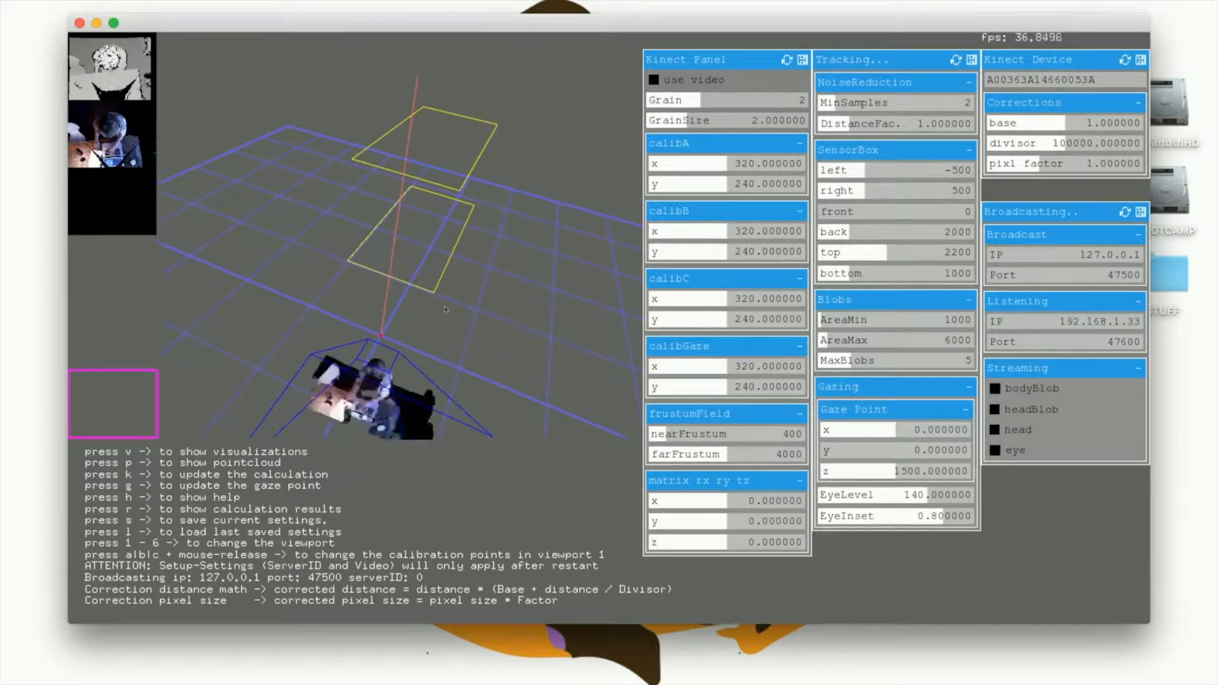
{"action": "left_click_drag", "start_coordinate": [445, 309], "coordinate": [282, 345]}
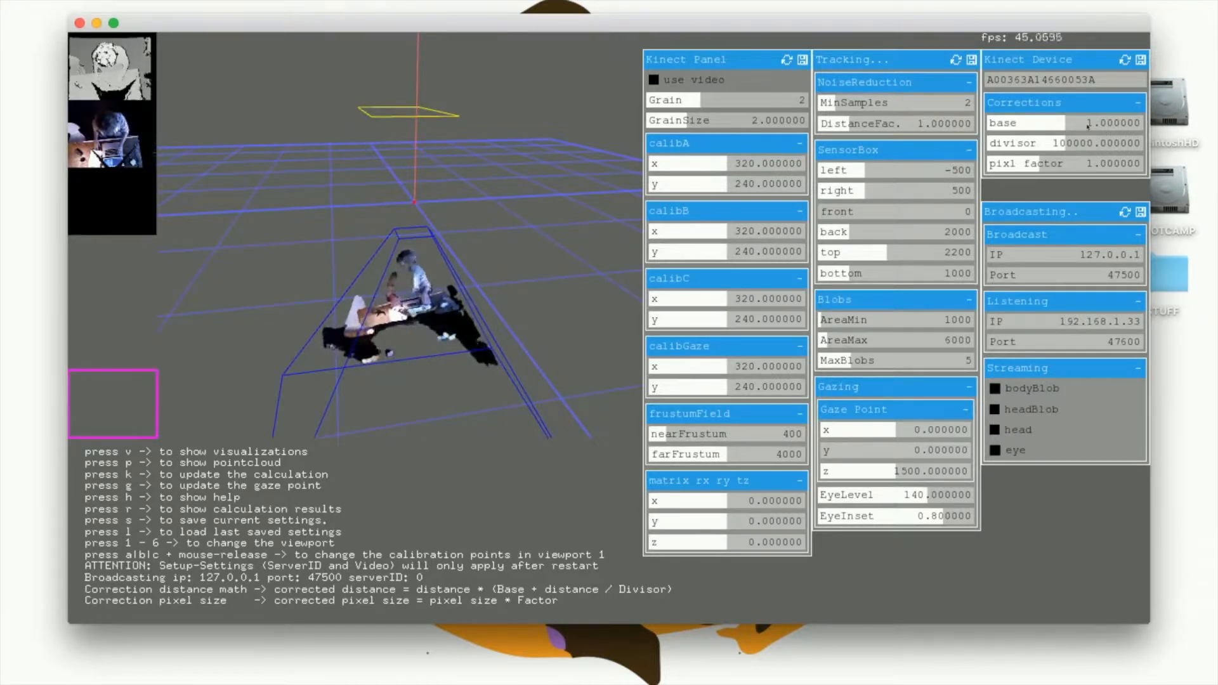
Place calibration points A at 112, 297, B at 501, 257 and C at 435, 318 on the camera image, and update the calculation.
{"action": "key", "text": "2"}
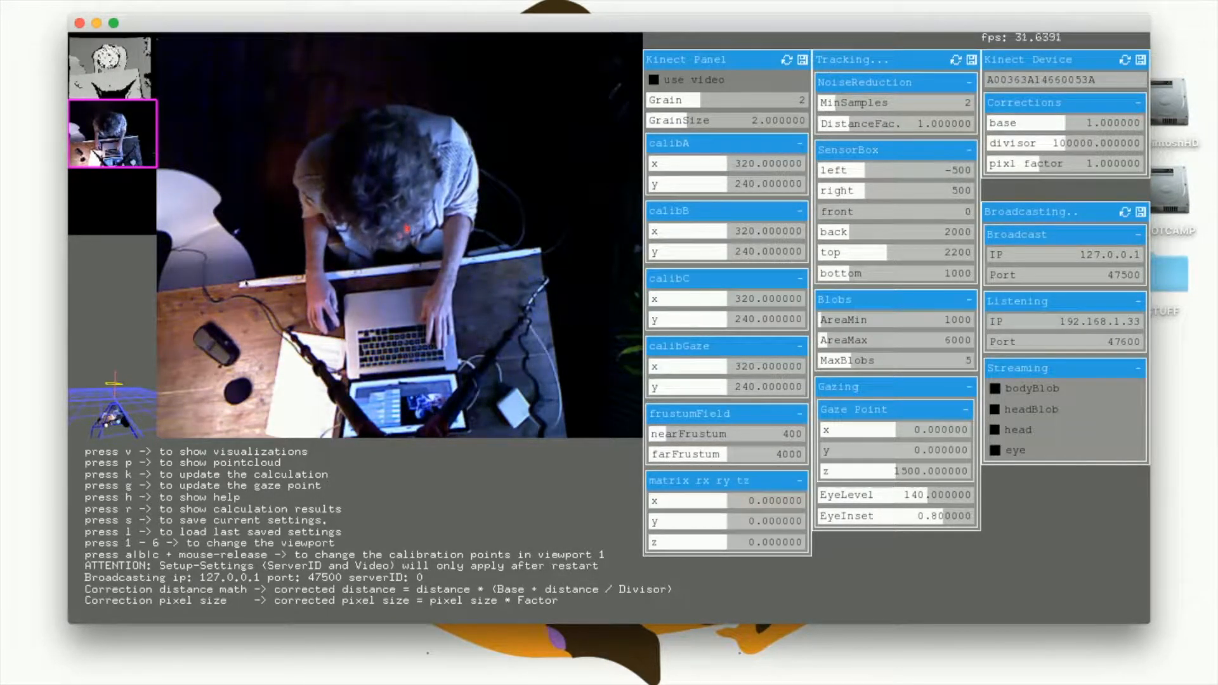
{"action": "key", "text": "a"}
{"action": "left_click", "coordinate": [242, 285]}
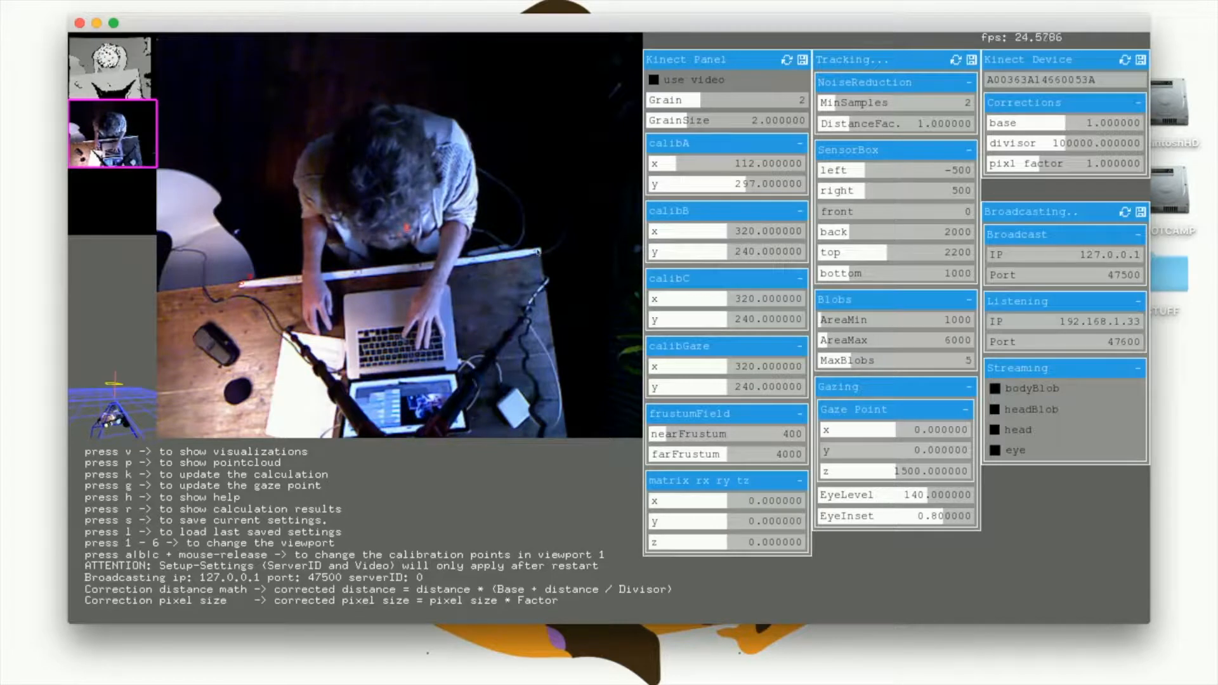
{"action": "key", "text": "b"}
{"action": "left_click", "coordinate": [538, 252]}
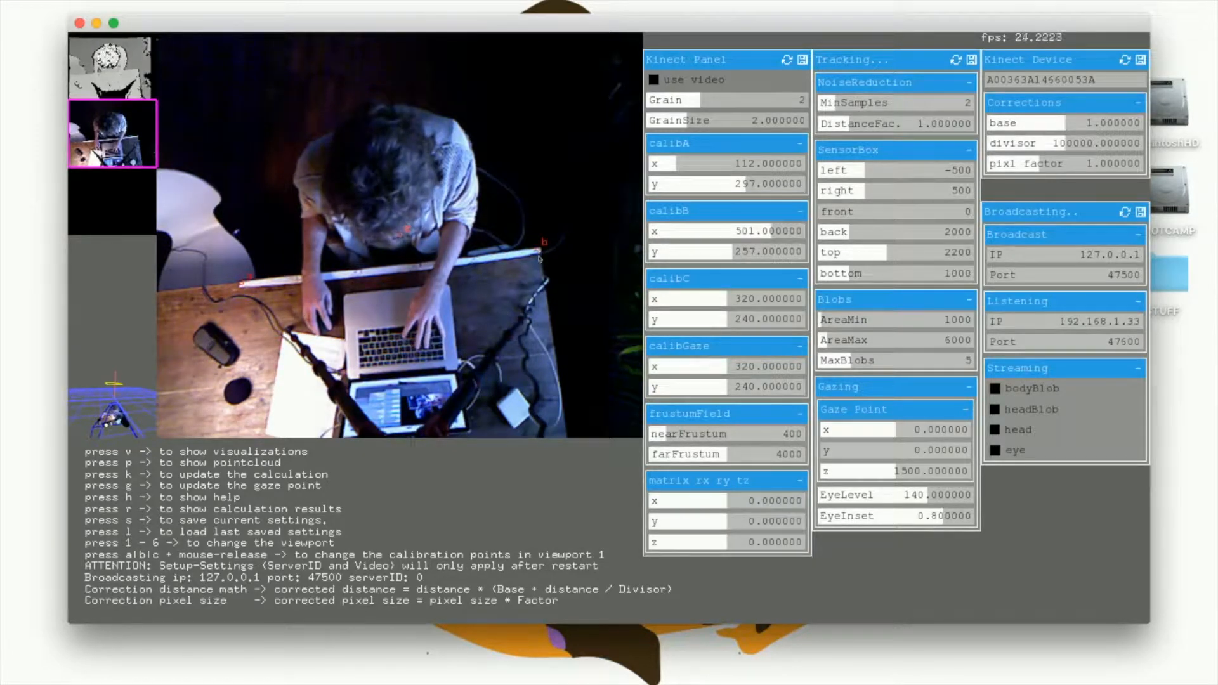
{"action": "key", "text": "c"}
{"action": "left_click", "coordinate": [488, 304]}
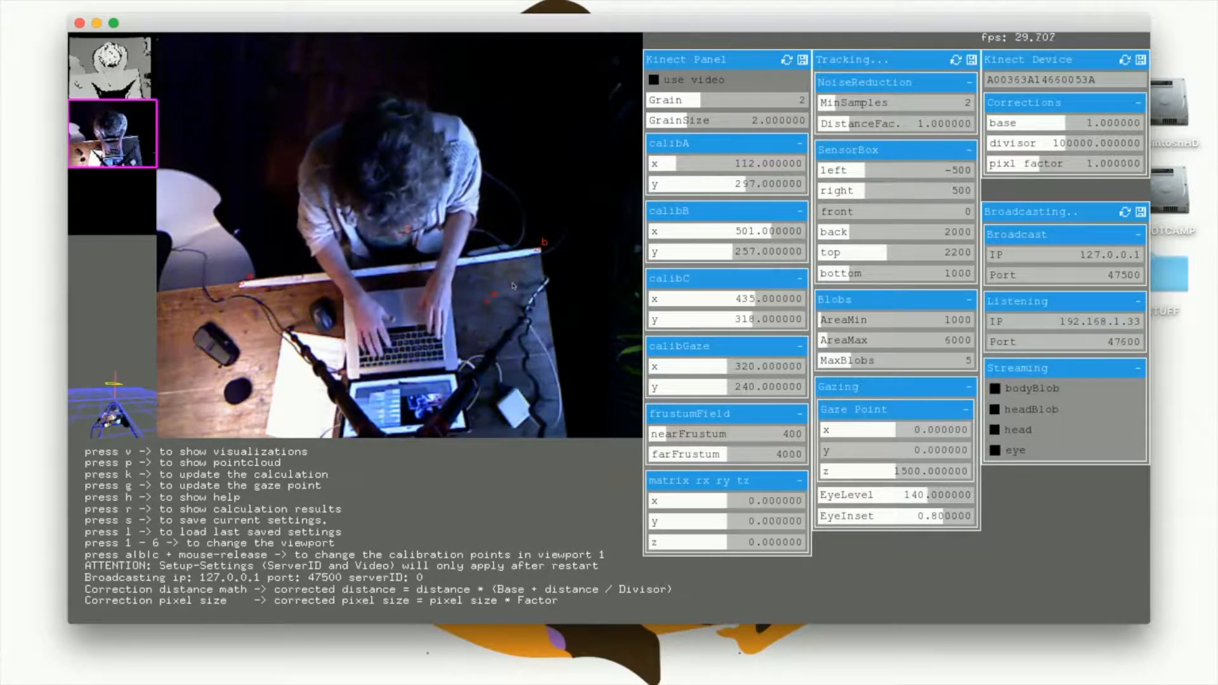
{"action": "key", "text": "k"}
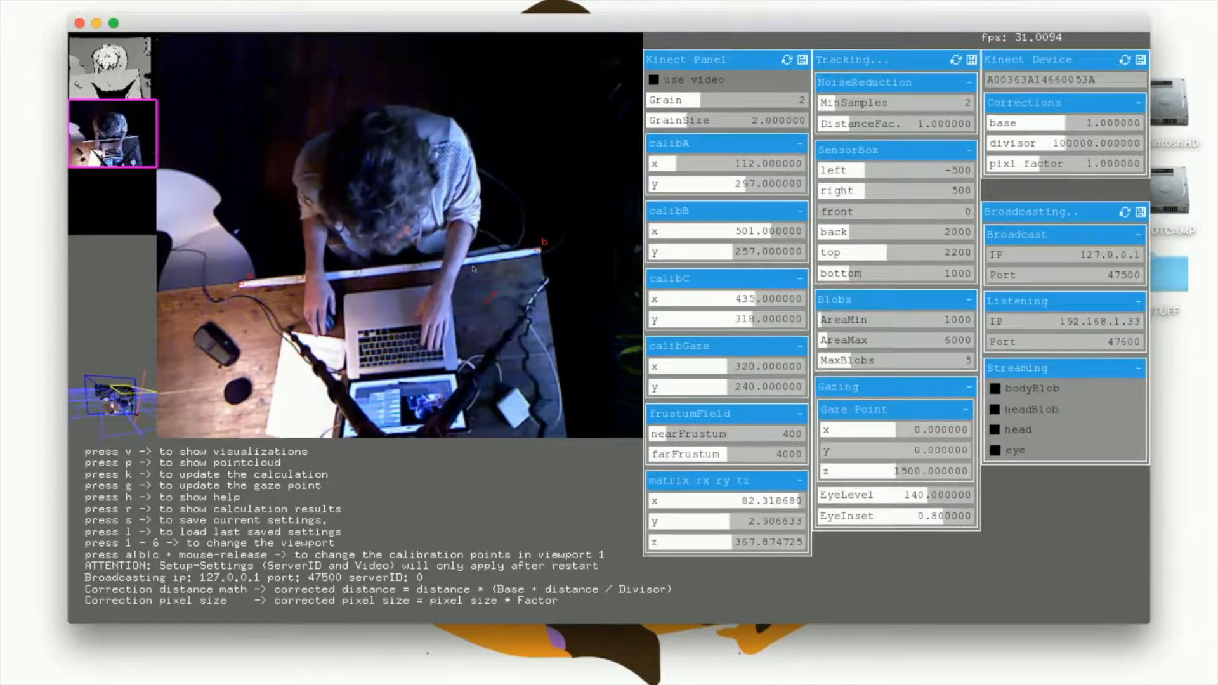
Show the calculation results and move calibration points A to 112, 302 and B to 500, 261 in the depth view.
{"action": "key", "text": "r"}
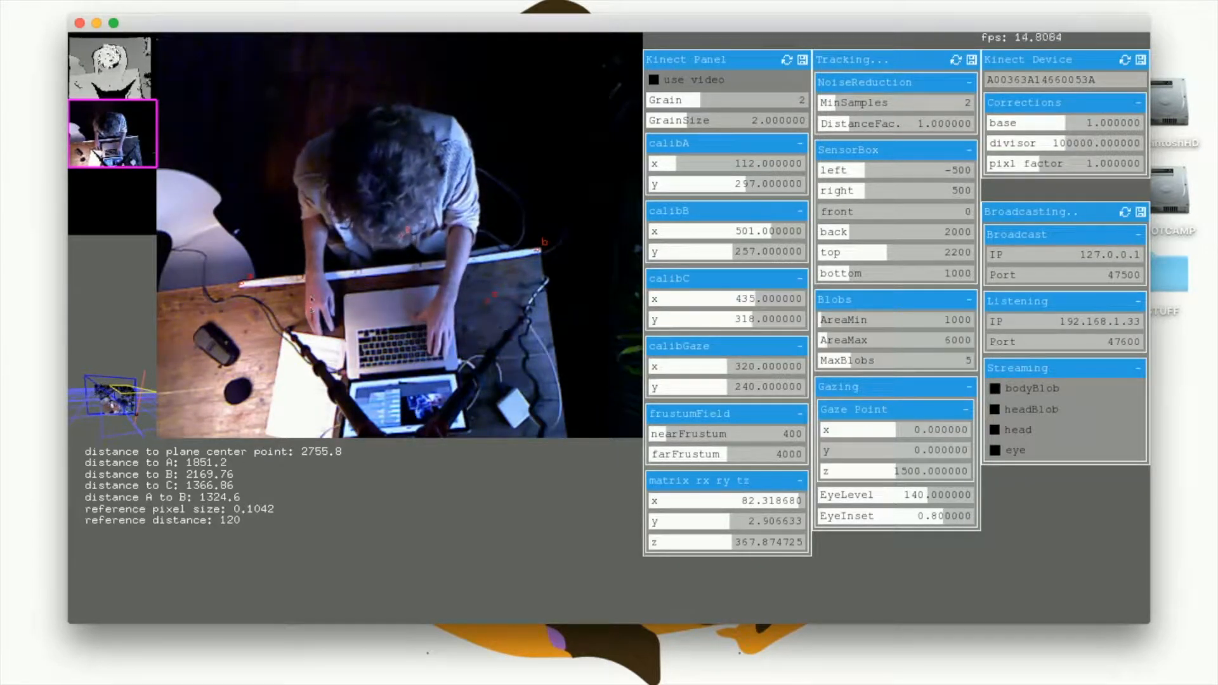
{"action": "key", "text": "1"}
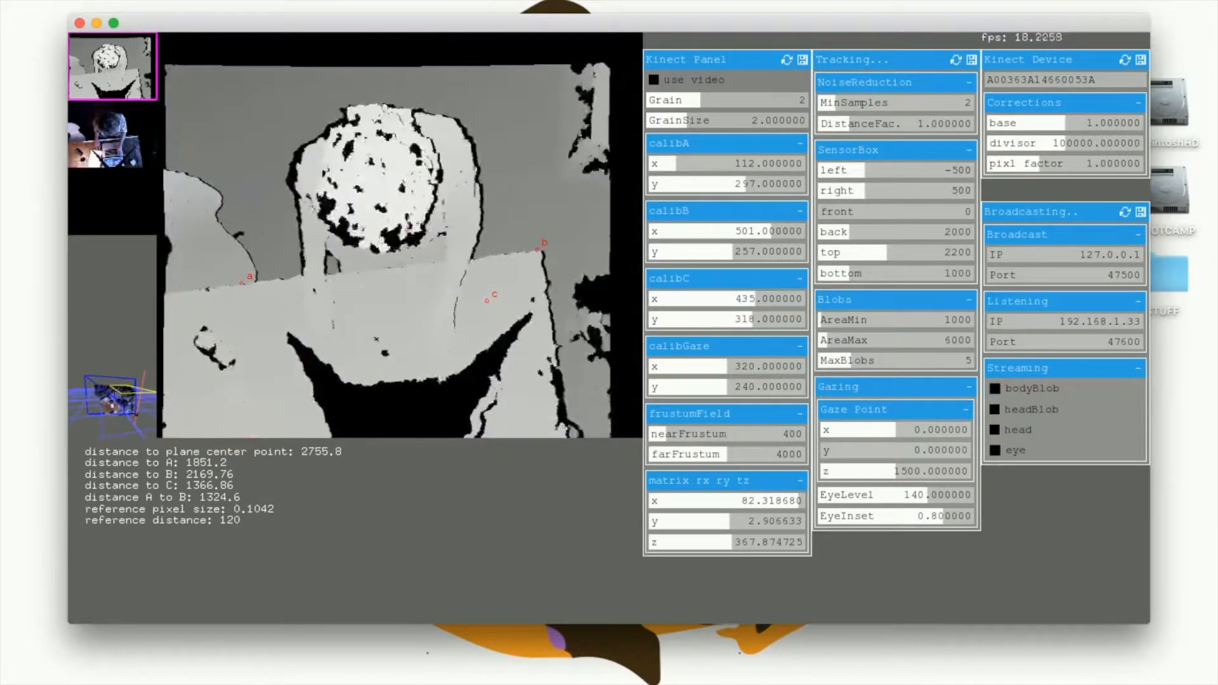
{"action": "left_click", "coordinate": [242, 288]}
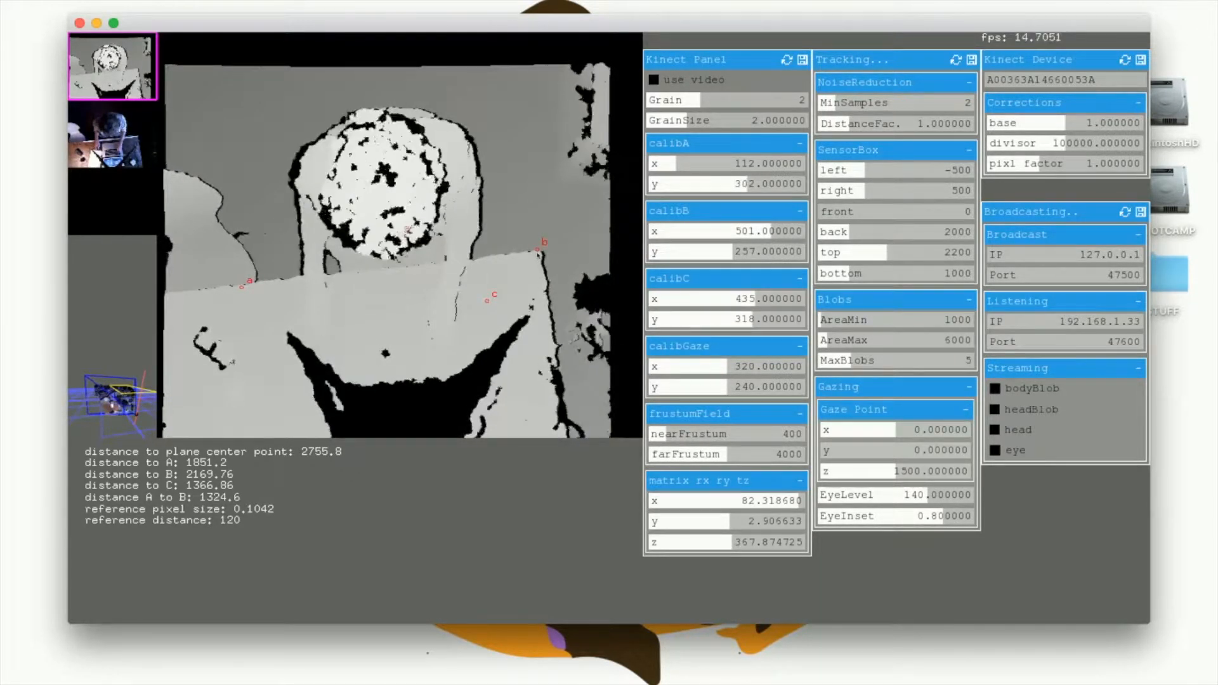
{"action": "left_click", "coordinate": [537, 253]}
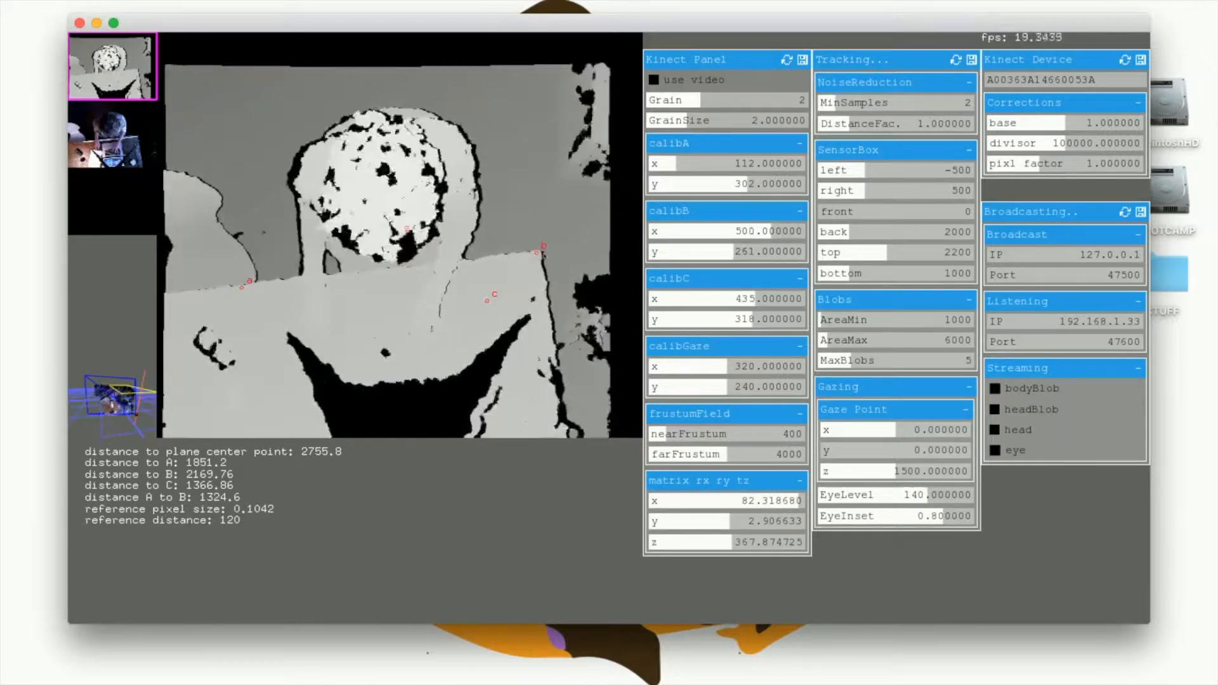
{"action": "key", "text": "2"}
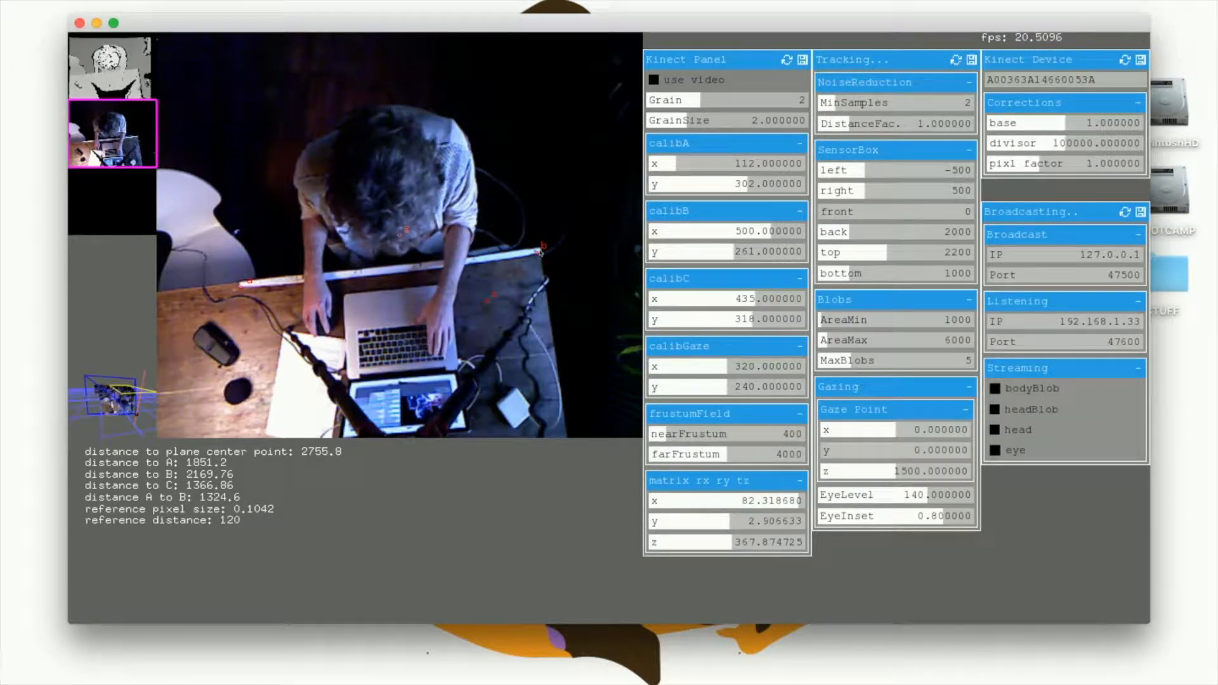
Move calibration point B to 503, 259 on the camera image and check its position in the depth view.
{"action": "key", "text": "1"}
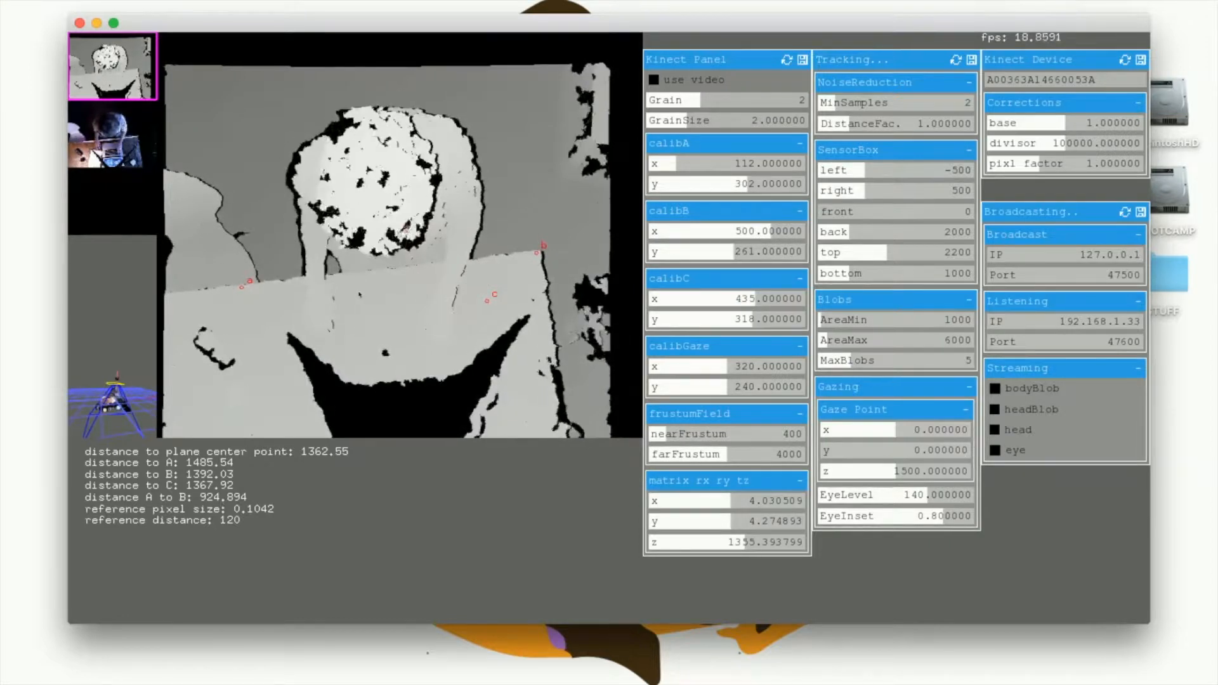
{"action": "key", "text": "2"}
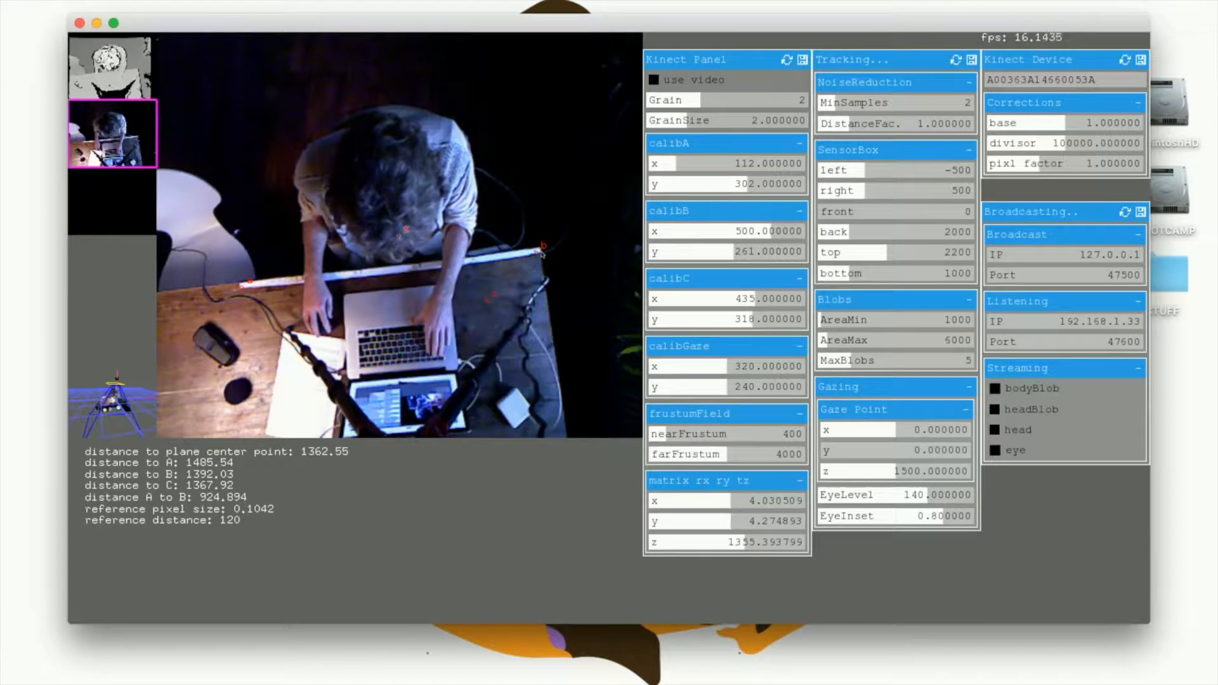
{"action": "left_click_drag", "start_coordinate": [538, 252], "coordinate": [539, 251]}
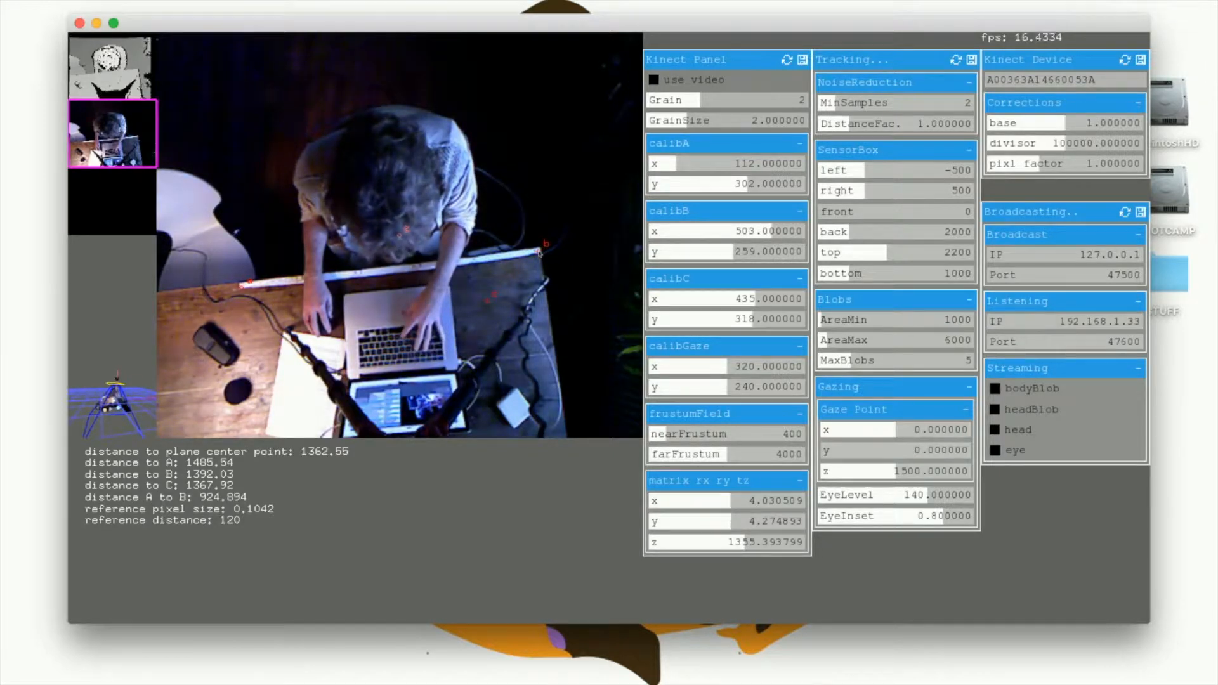
{"action": "key", "text": "1"}
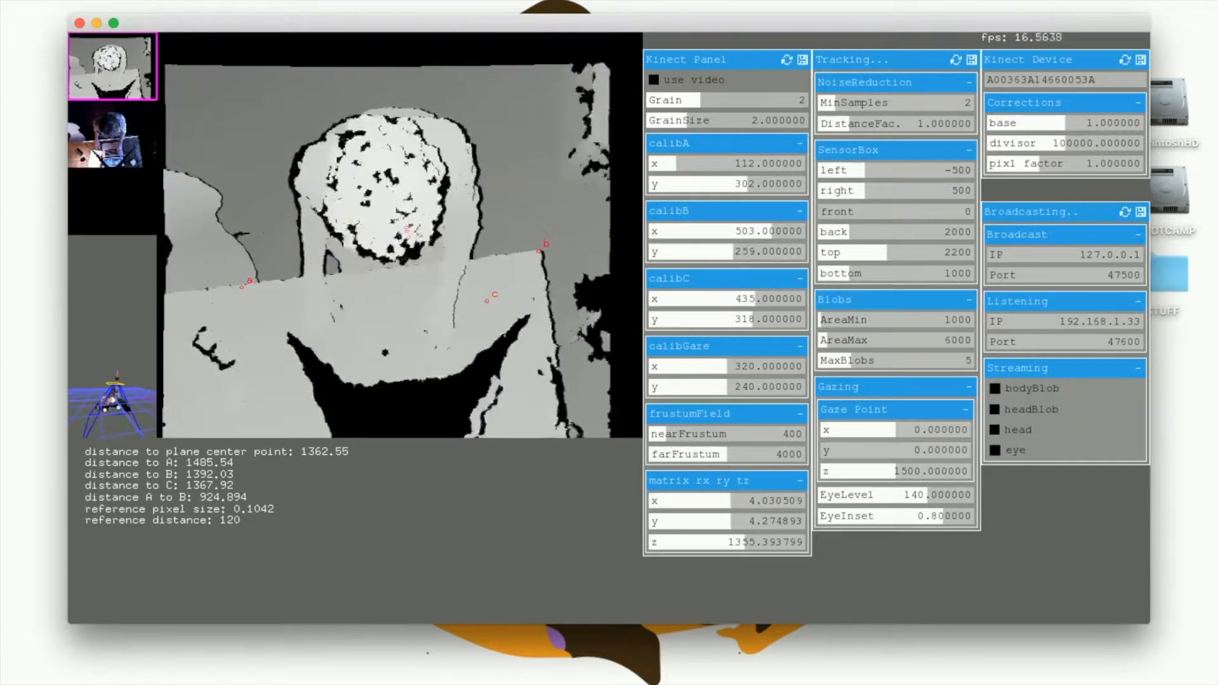
{"action": "key", "text": "2"}
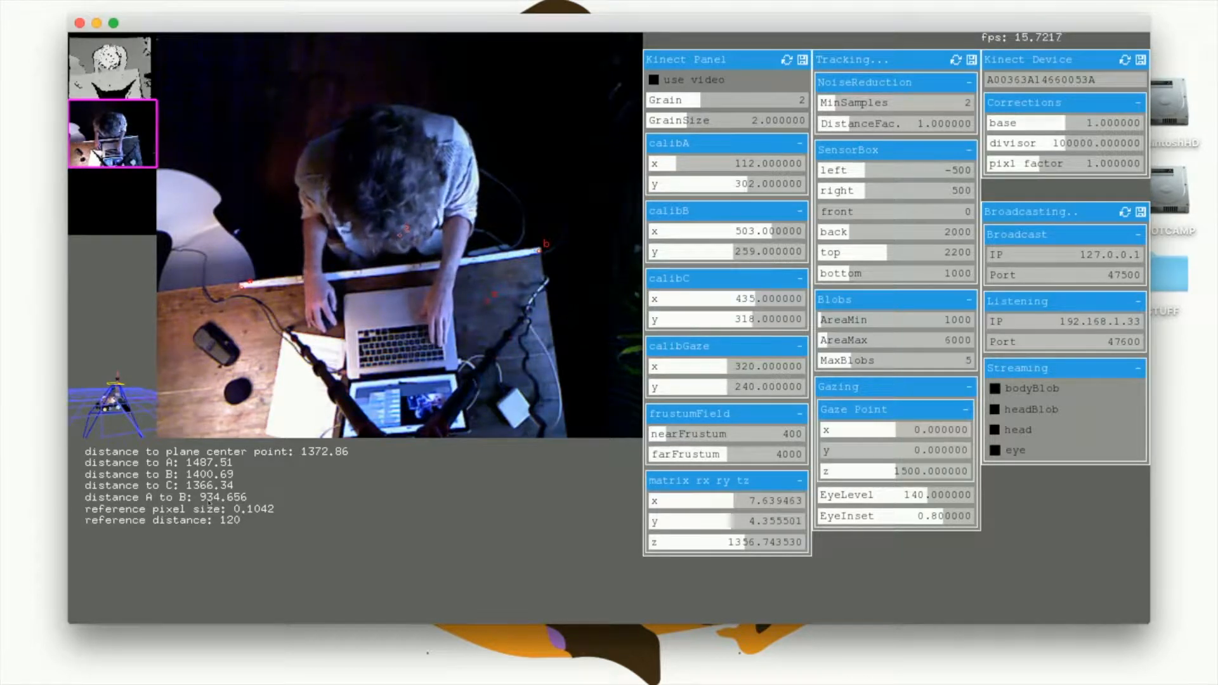
Fine-tune the Kinect device's pixel factor correction to 1.094595.
{"action": "left_click_drag", "start_coordinate": [1044, 164], "coordinate": [1076, 164]}
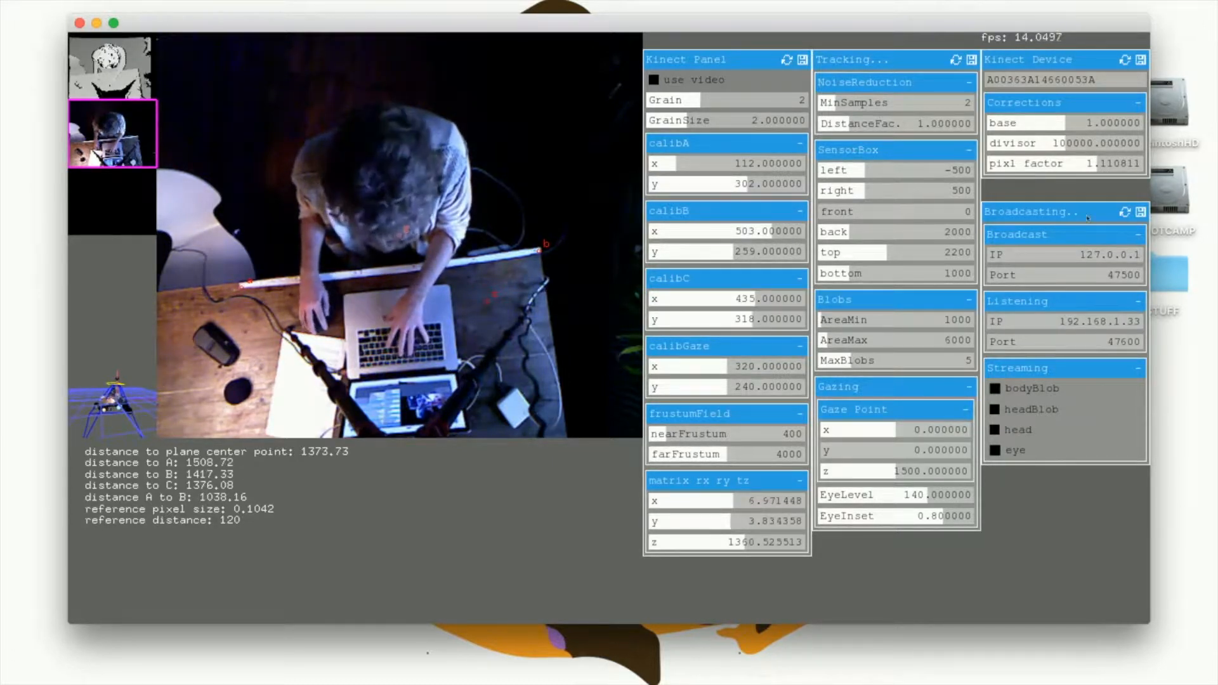
{"action": "left_click_drag", "start_coordinate": [1093, 170], "coordinate": [1091, 168]}
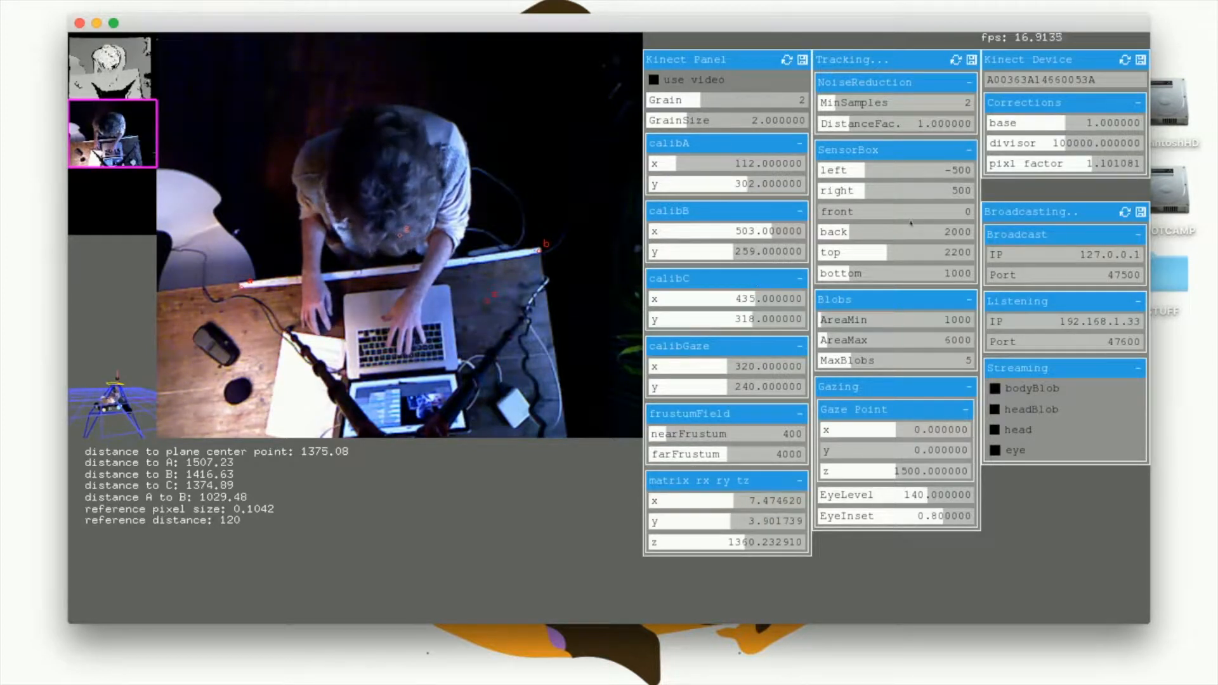
{"action": "left_click_drag", "start_coordinate": [1093, 168], "coordinate": [1087, 169]}
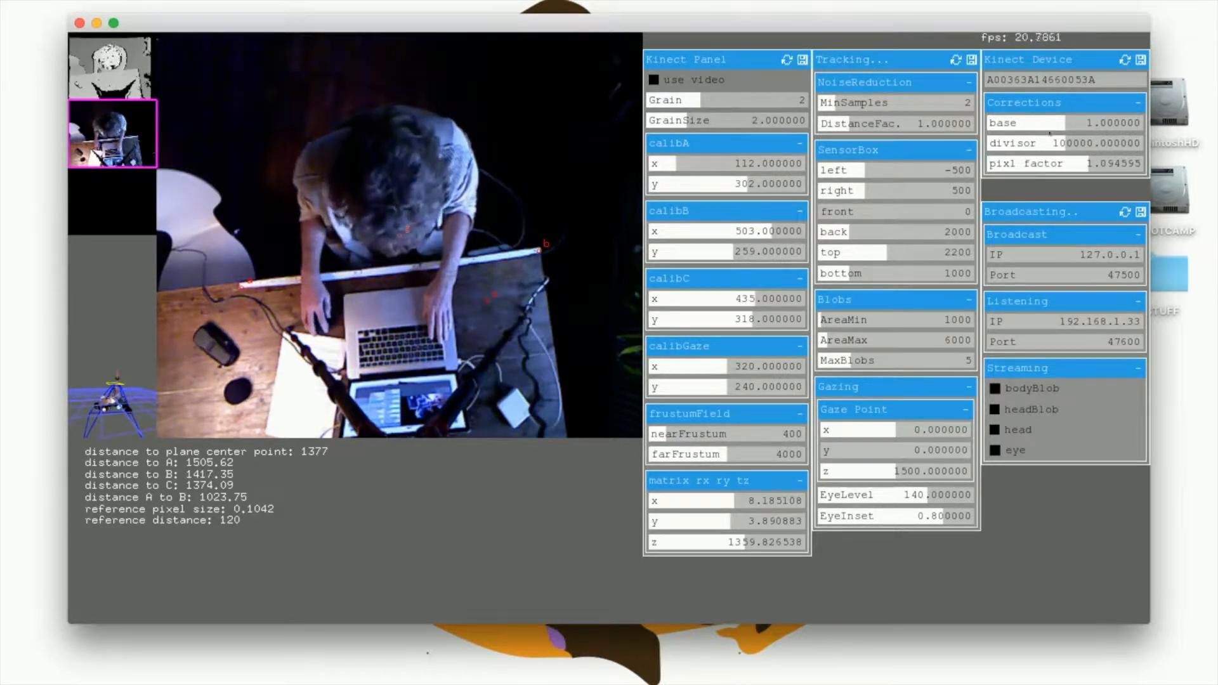
Lower the Kinect device's pixel factor correction to 1.071892.
{"action": "left_click_drag", "start_coordinate": [1087, 164], "coordinate": [1078, 165]}
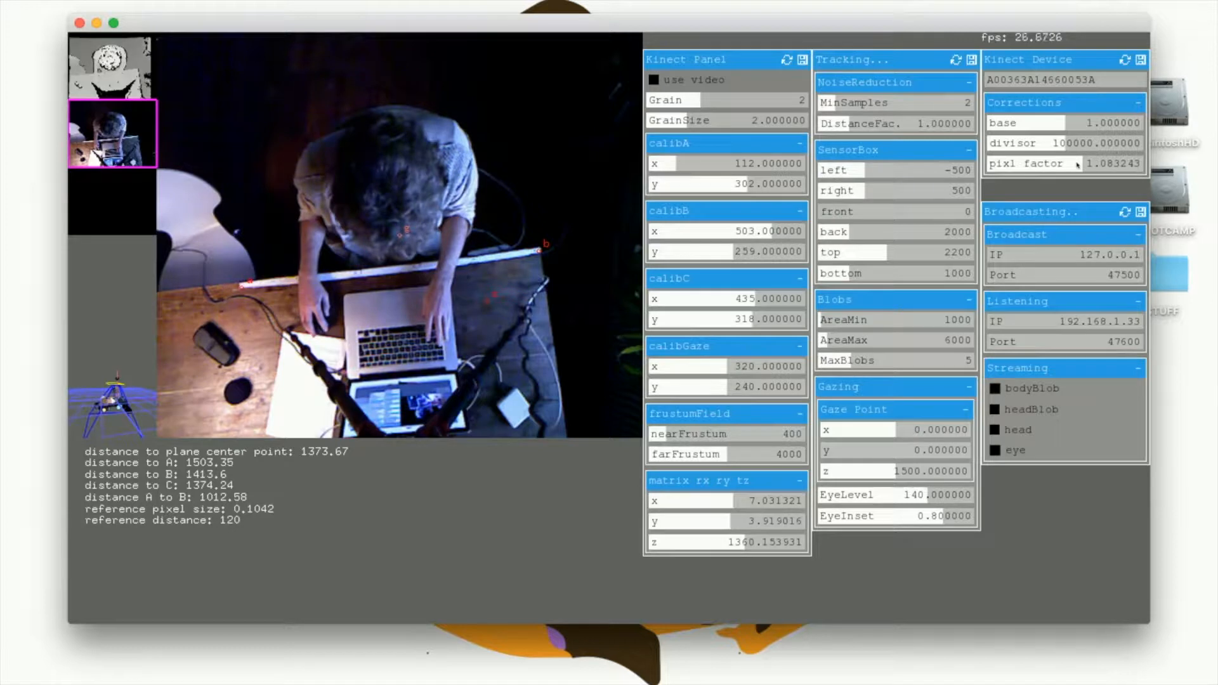
{"action": "left_click_drag", "start_coordinate": [1077, 165], "coordinate": [1076, 165]}
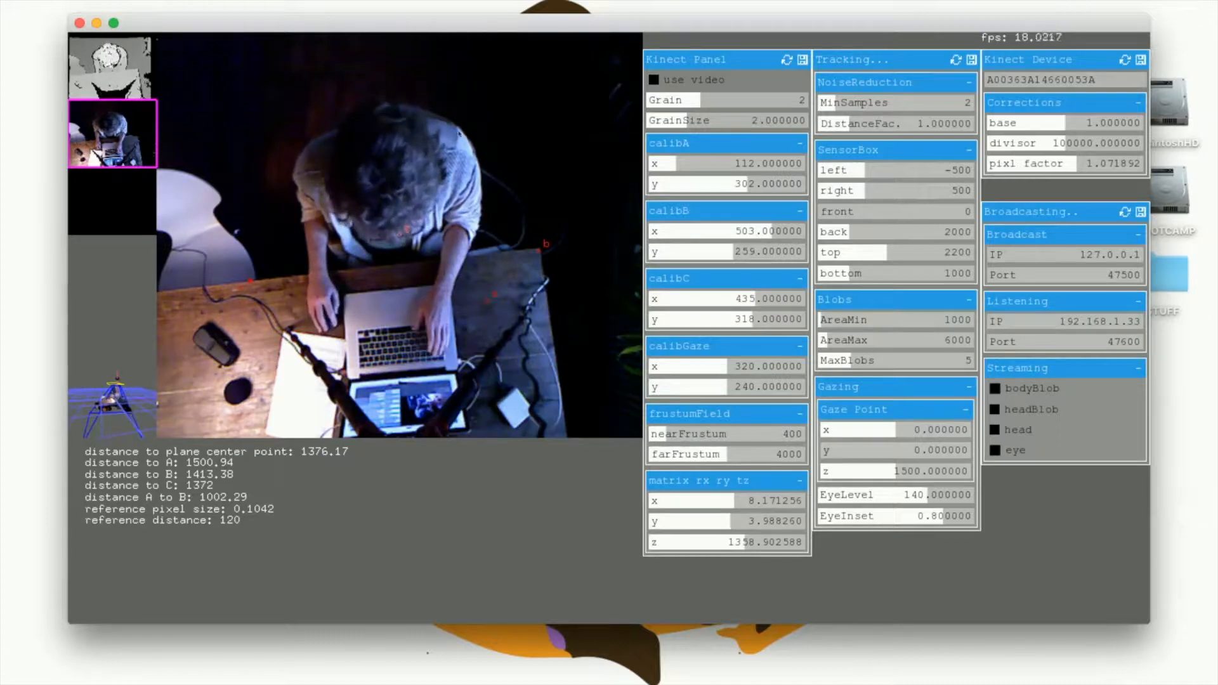
Move the calibration points onto the floor at A 32, 146, B 500, 52 and C 537, 296, and update the calculation.
{"action": "key", "text": "1"}
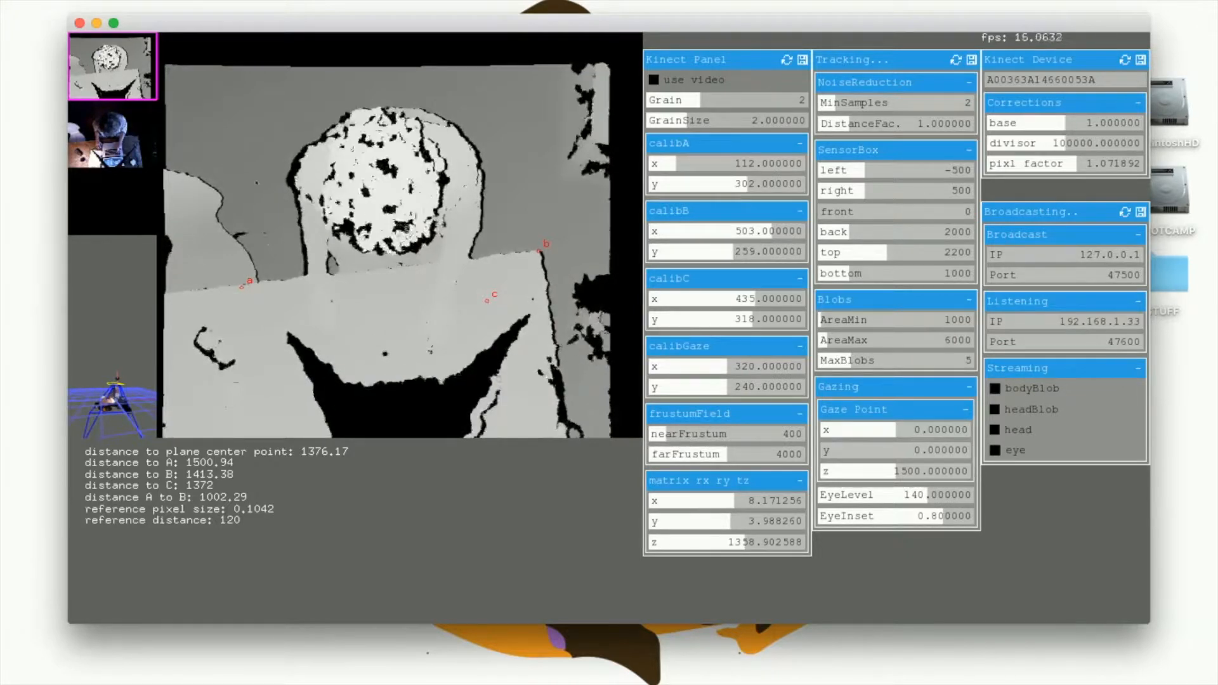
{"action": "left_click", "coordinate": [182, 154]}
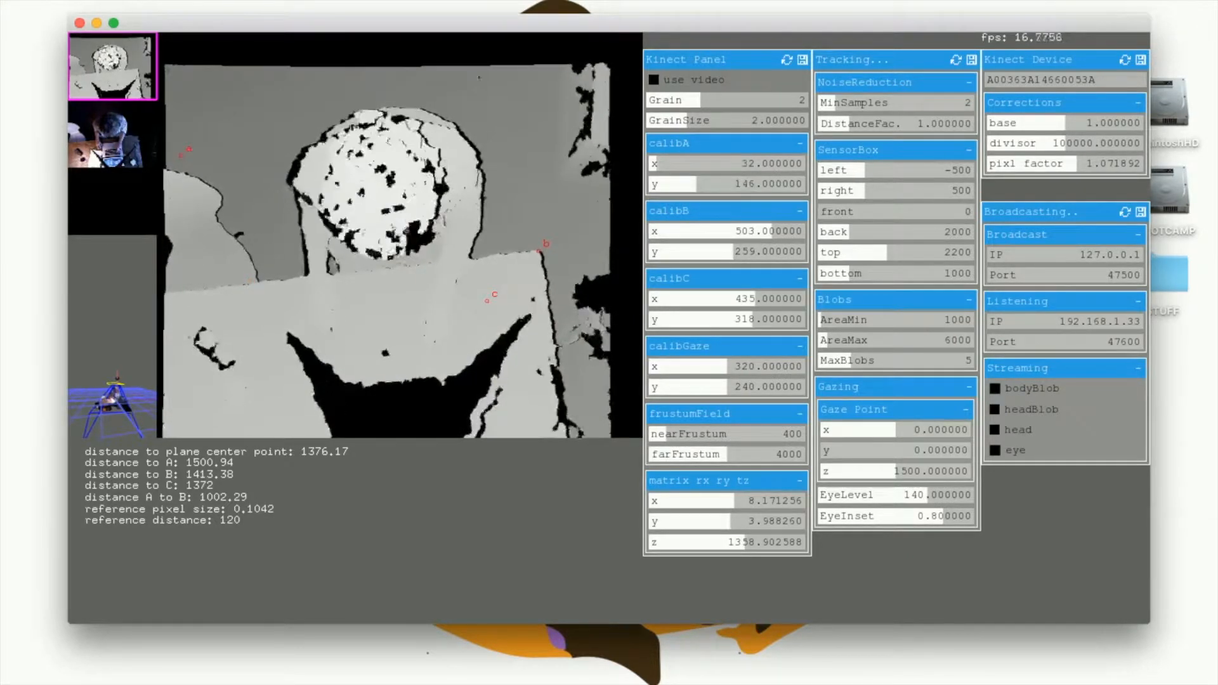
{"action": "left_click", "coordinate": [536, 79]}
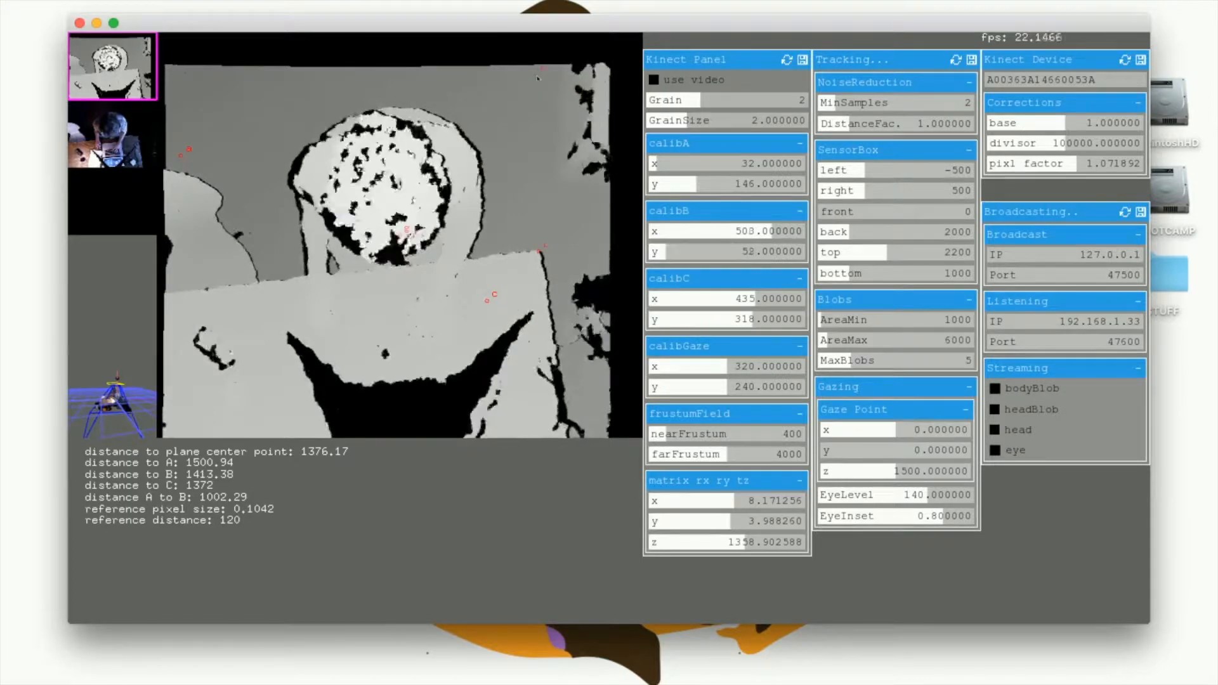
{"action": "left_click", "coordinate": [553, 259]}
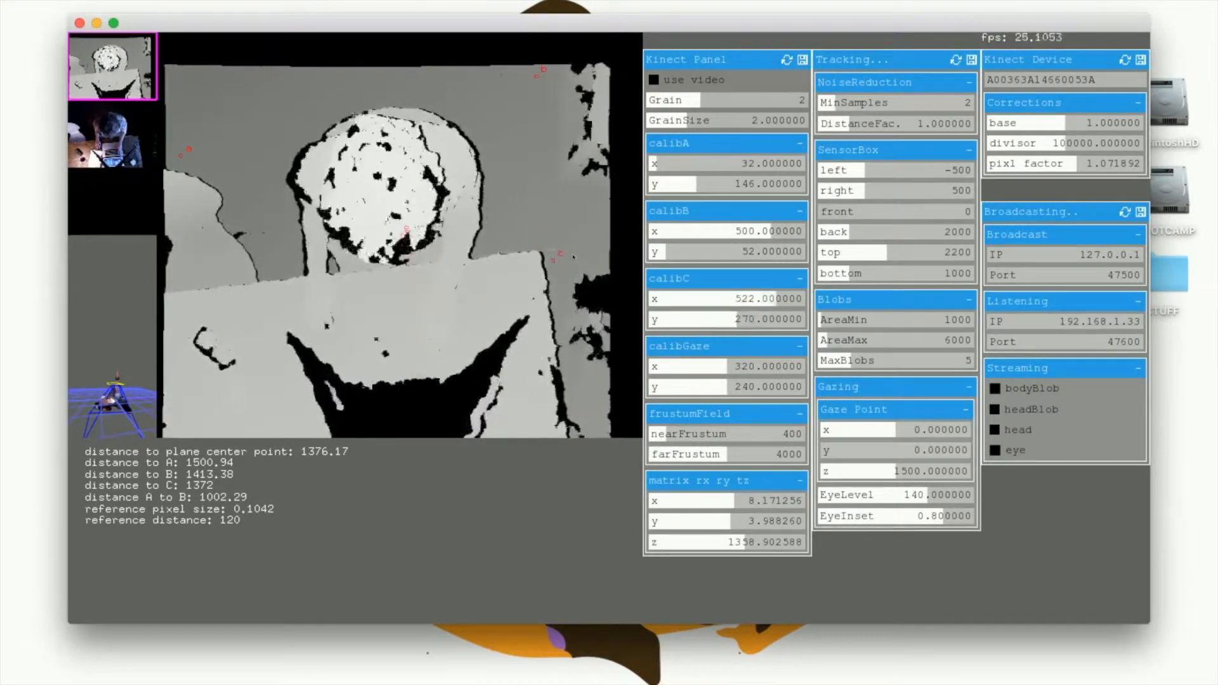
{"action": "key", "text": "2"}
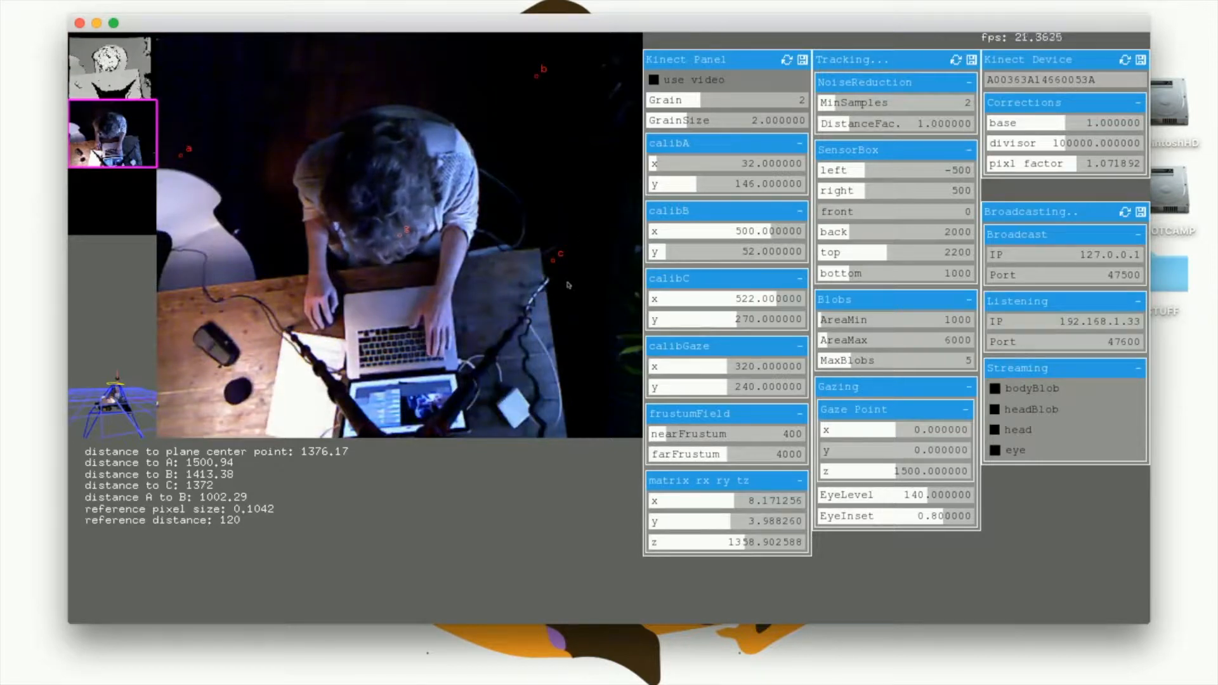
{"action": "left_click", "coordinate": [564, 283]}
{"action": "key", "text": "1"}
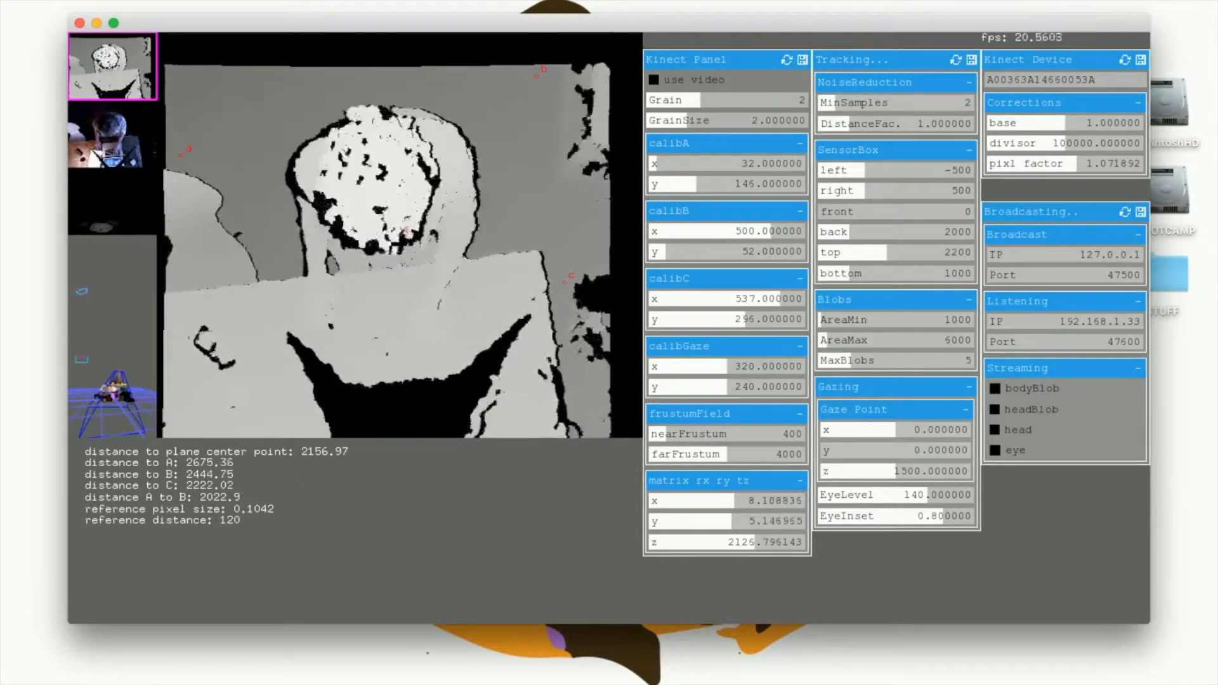
Examine the calibrated point cloud, sensor frustum and sensor box from several angles in the 3D view.
{"action": "key", "text": "6"}
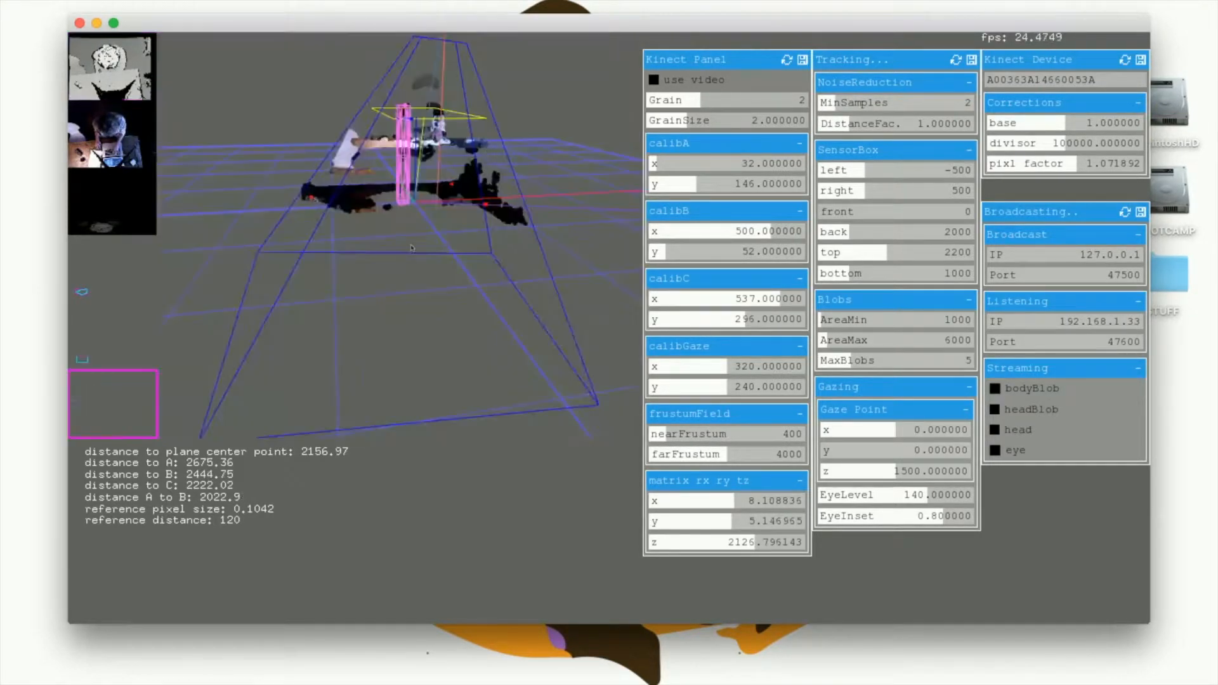
{"action": "left_click_drag", "start_coordinate": [431, 195], "coordinate": [468, 234]}
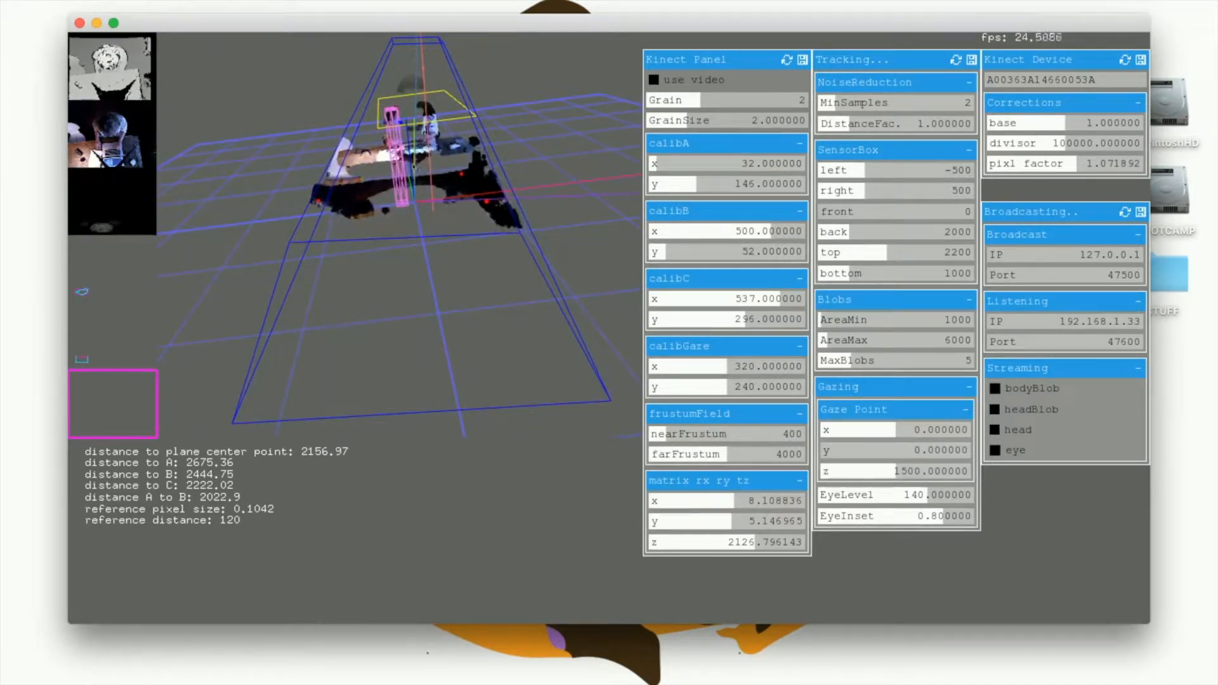
{"action": "left_click_drag", "start_coordinate": [416, 170], "coordinate": [481, 206]}
{"action": "scroll", "coordinate": [481, 206], "scroll_direction": "down", "scroll_amount": 3}
{"action": "scroll", "coordinate": [482, 206], "scroll_direction": "up", "scroll_amount": 8}
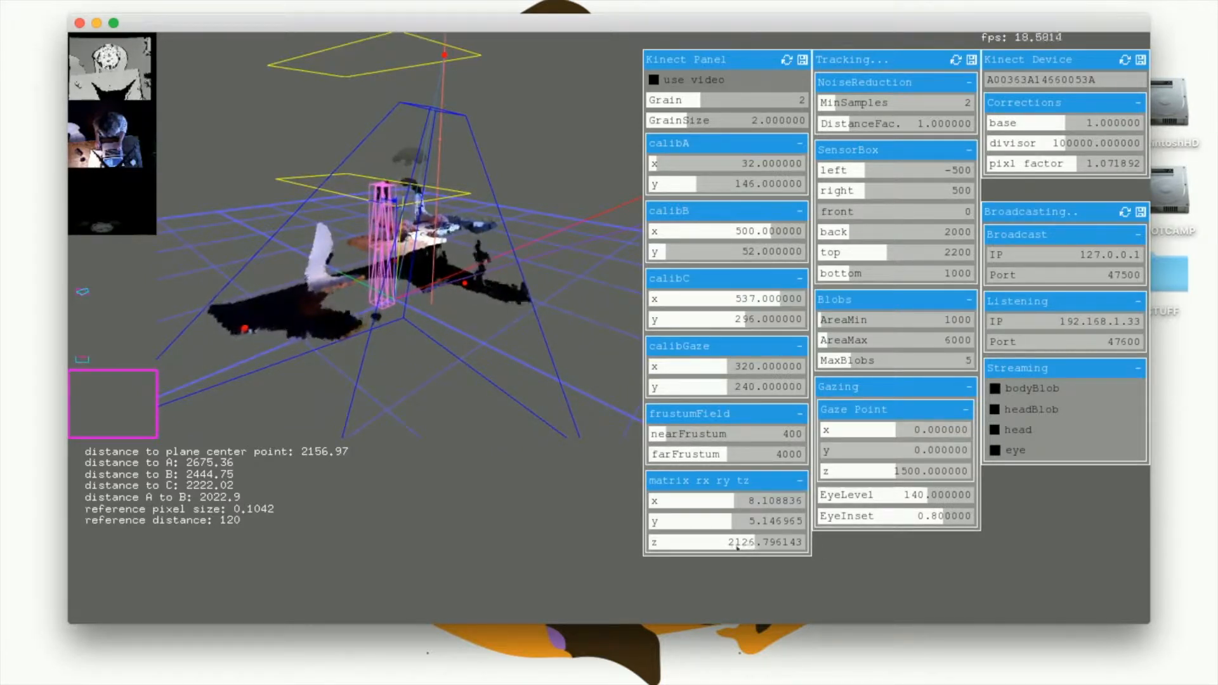
{"action": "scroll", "coordinate": [453, 277], "scroll_direction": "up", "scroll_amount": 6}
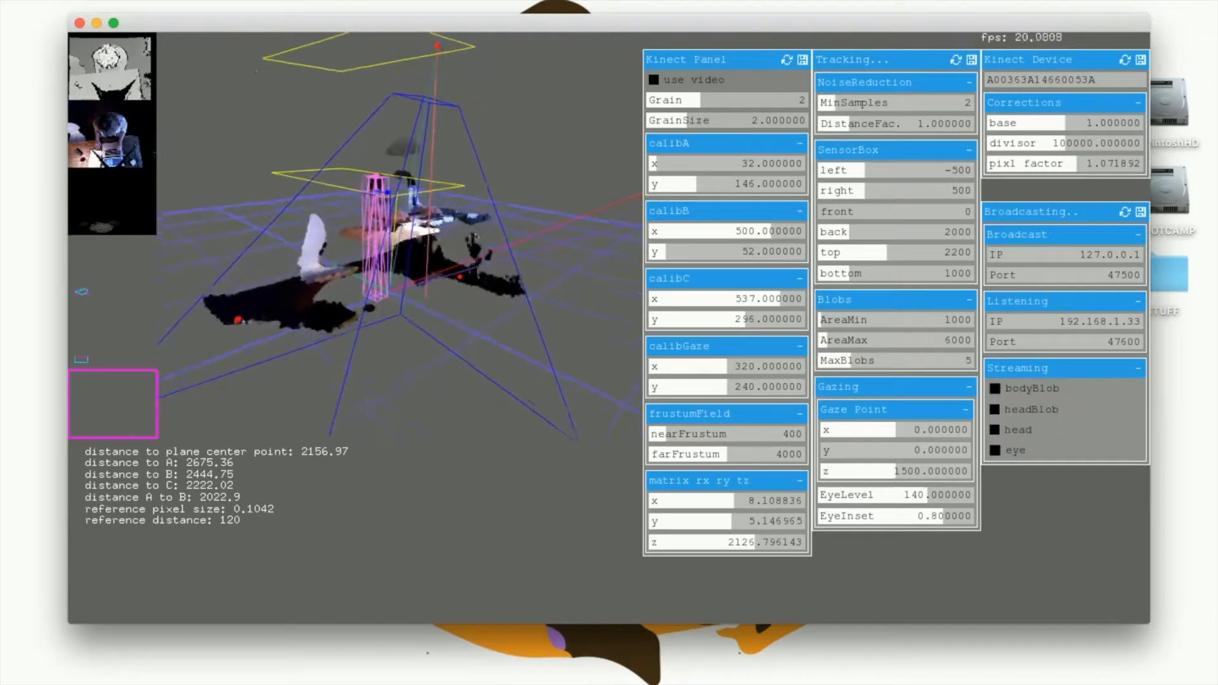
{"action": "scroll", "coordinate": [453, 278], "scroll_direction": "up", "scroll_amount": 2}
{"action": "left_click_drag", "start_coordinate": [364, 185], "coordinate": [451, 191]}
{"action": "scroll", "coordinate": [406, 203], "scroll_direction": "down", "scroll_amount": 8}
{"action": "scroll", "coordinate": [406, 203], "scroll_direction": "up", "scroll_amount": 6}
{"action": "left_click_drag", "start_coordinate": [406, 203], "coordinate": [432, 227]}
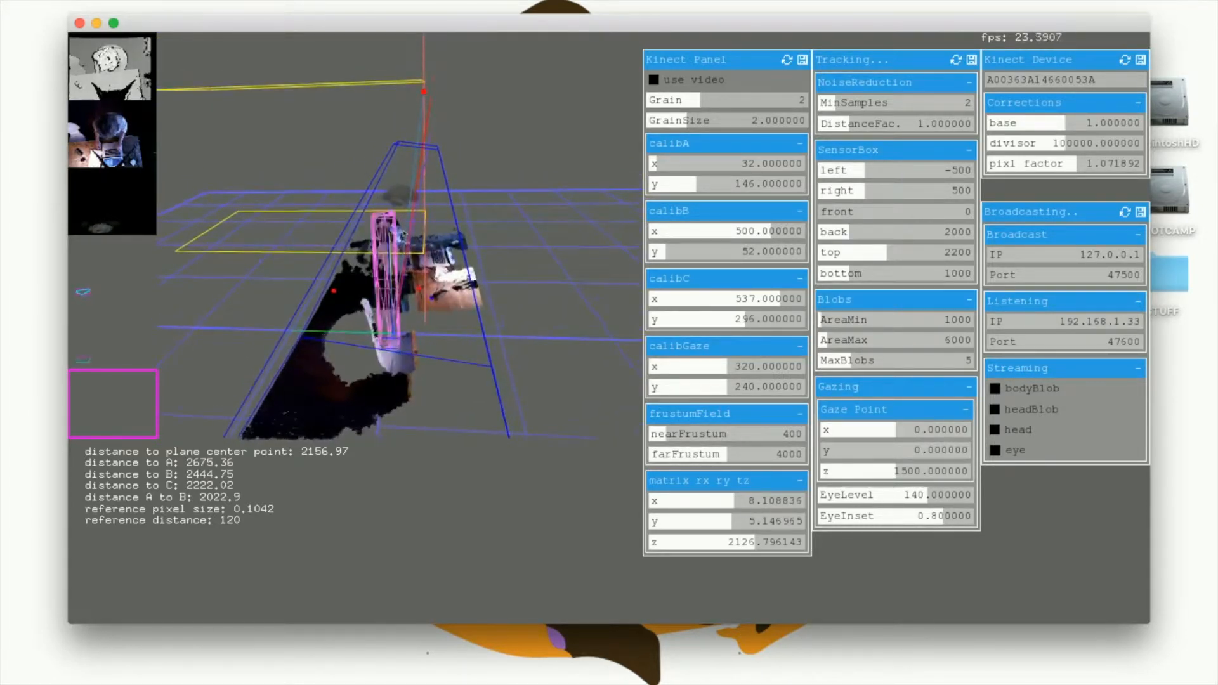
{"action": "left_click_drag", "start_coordinate": [421, 183], "coordinate": [451, 196]}
Set the sensor box's right limit to 324 and its left limit to -540.
{"action": "left_click", "coordinate": [857, 190]}
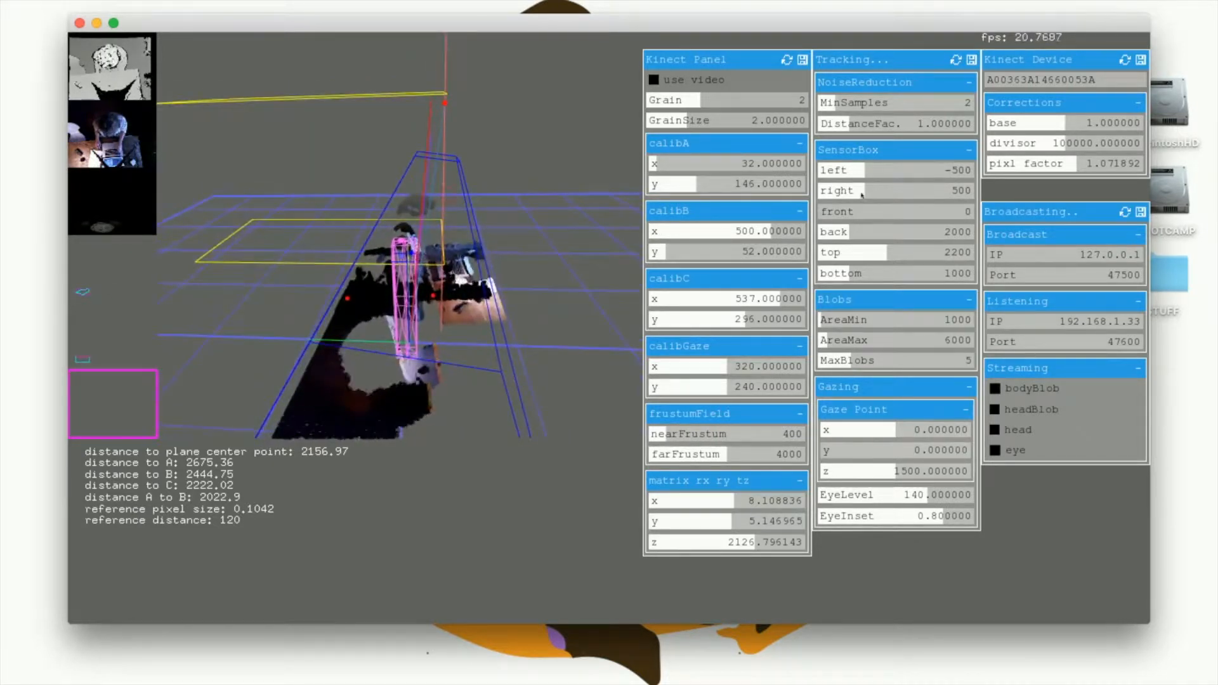
{"action": "left_click_drag", "start_coordinate": [857, 190], "coordinate": [860, 190]}
{"action": "left_click_drag", "start_coordinate": [482, 184], "coordinate": [330, 231]}
{"action": "left_click", "coordinate": [864, 170]}
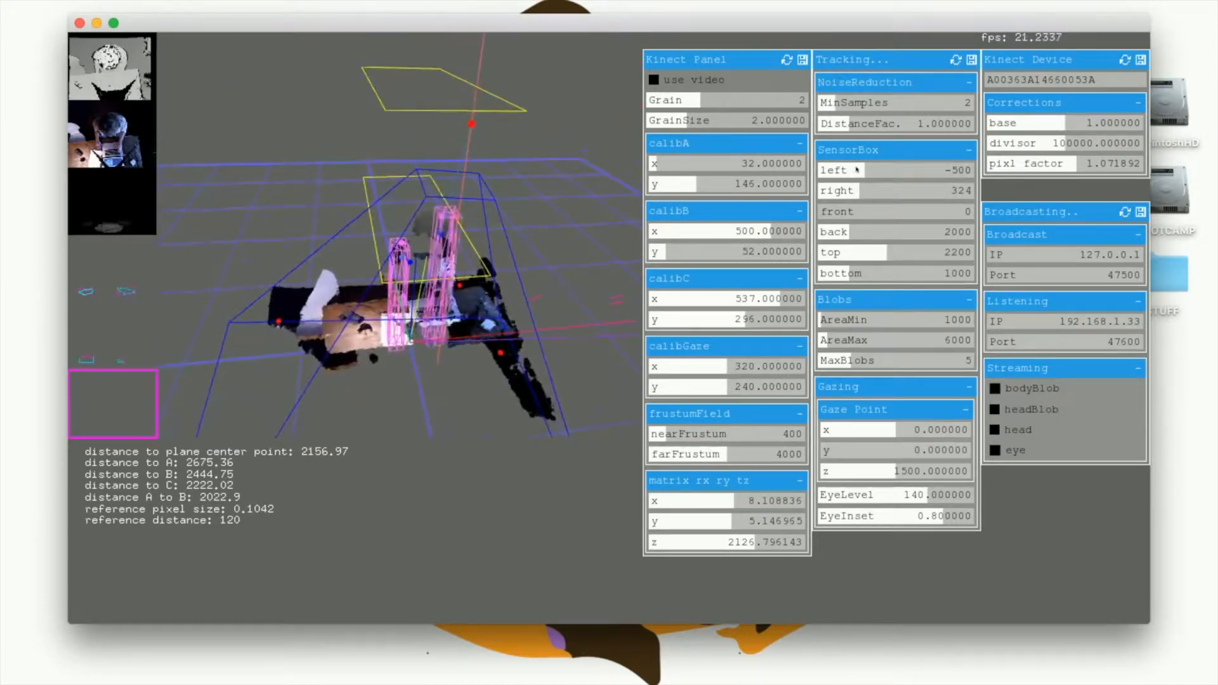
{"action": "left_click_drag", "start_coordinate": [864, 170], "coordinate": [861, 170]}
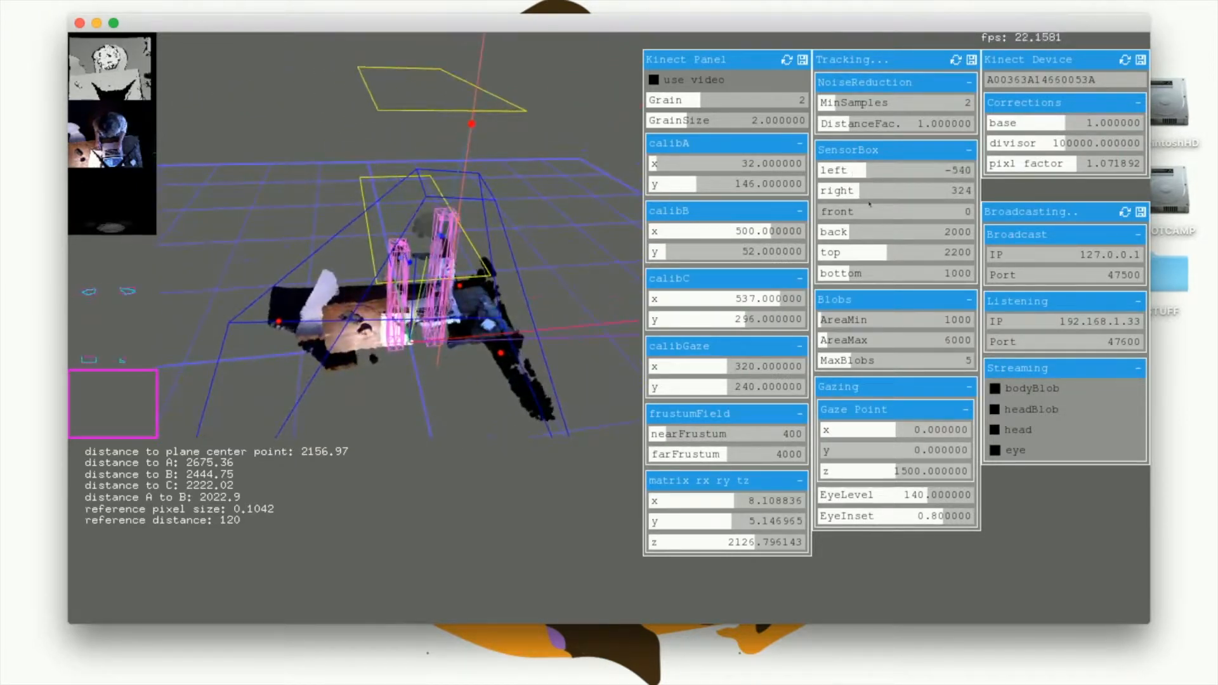
Set the sensor box's front limit to 0 and its back limit to 972.
{"action": "left_click", "coordinate": [838, 212]}
{"action": "left_click_drag", "start_coordinate": [838, 213], "coordinate": [805, 218]}
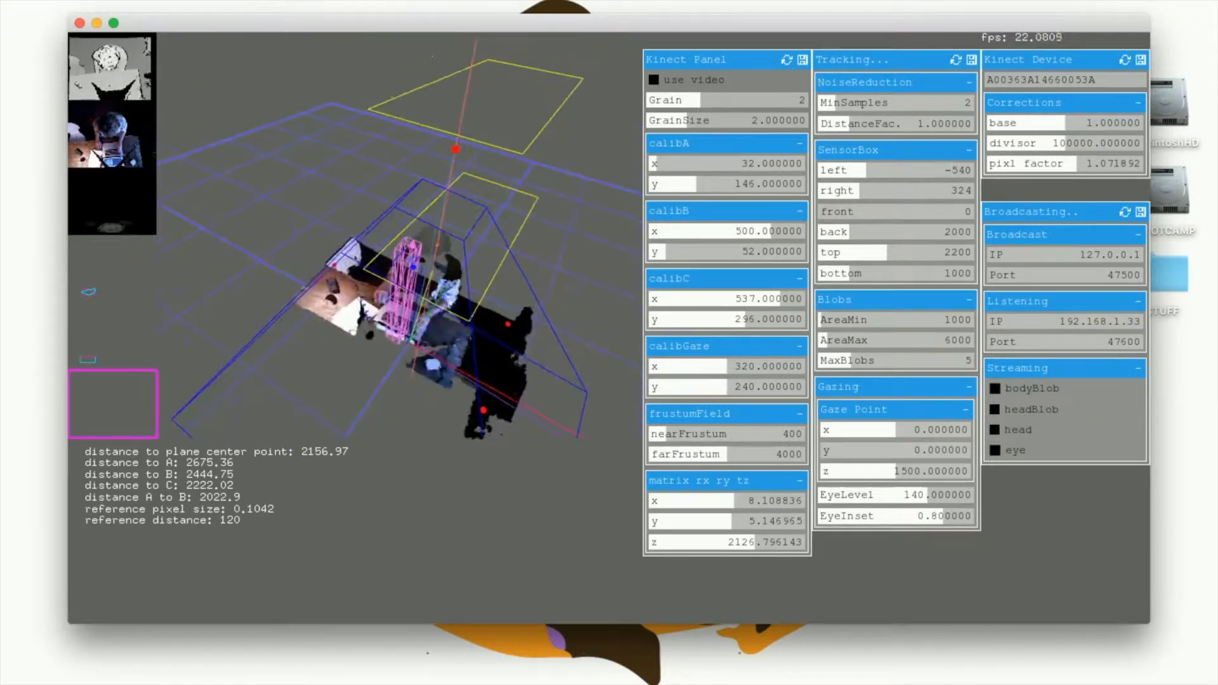
{"action": "left_click_drag", "start_coordinate": [846, 232], "coordinate": [833, 236]}
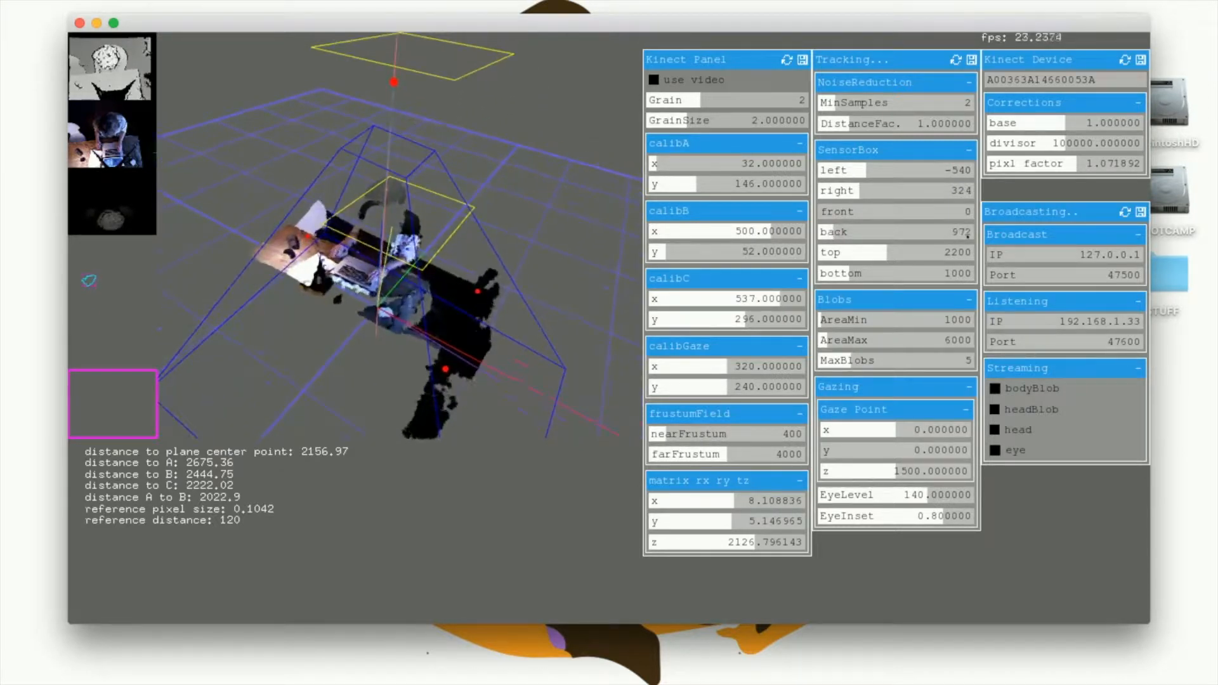
Set the sensor box's top limit to 1432 and its bottom limit to 918.
{"action": "left_click", "coordinate": [880, 256]}
{"action": "left_click_drag", "start_coordinate": [870, 256], "coordinate": [864, 254]}
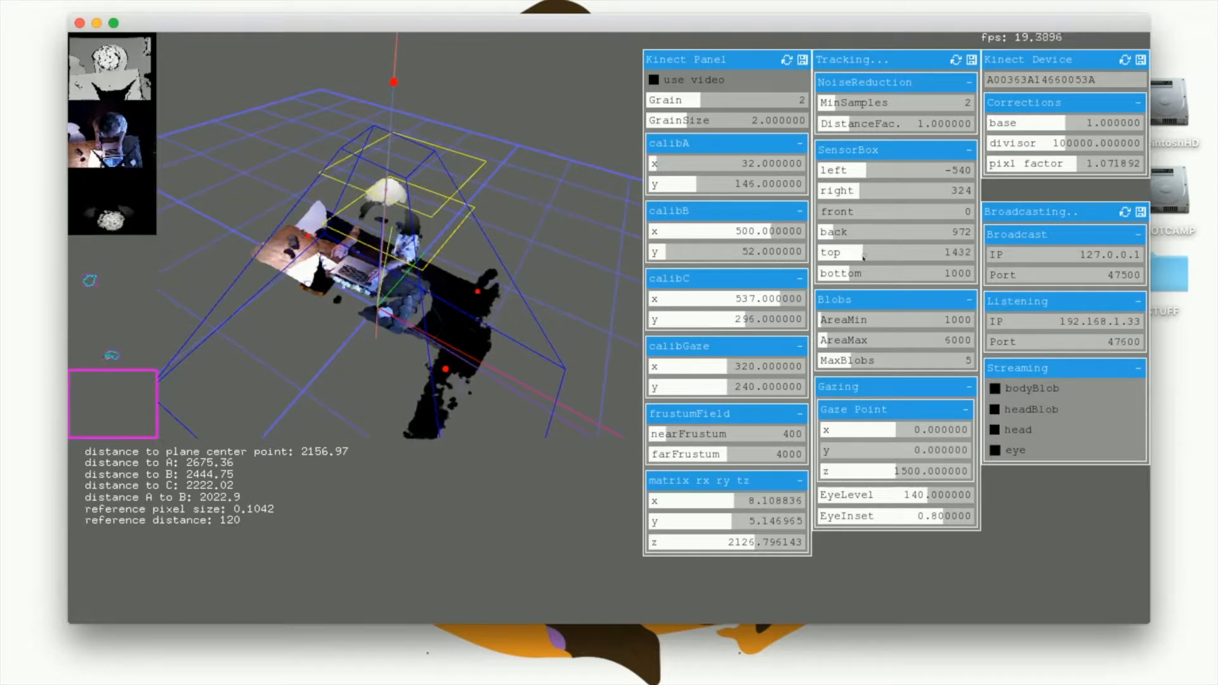
{"action": "left_click_drag", "start_coordinate": [480, 309], "coordinate": [481, 239]}
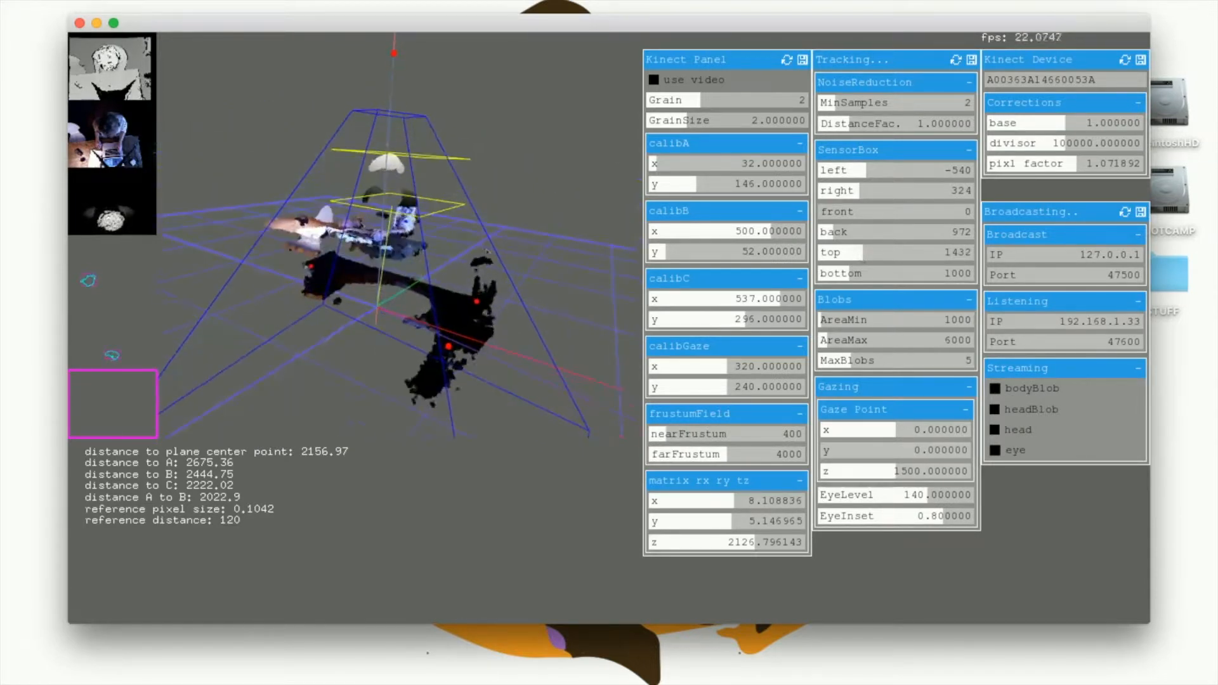
{"action": "left_click_drag", "start_coordinate": [844, 273], "coordinate": [839, 273]}
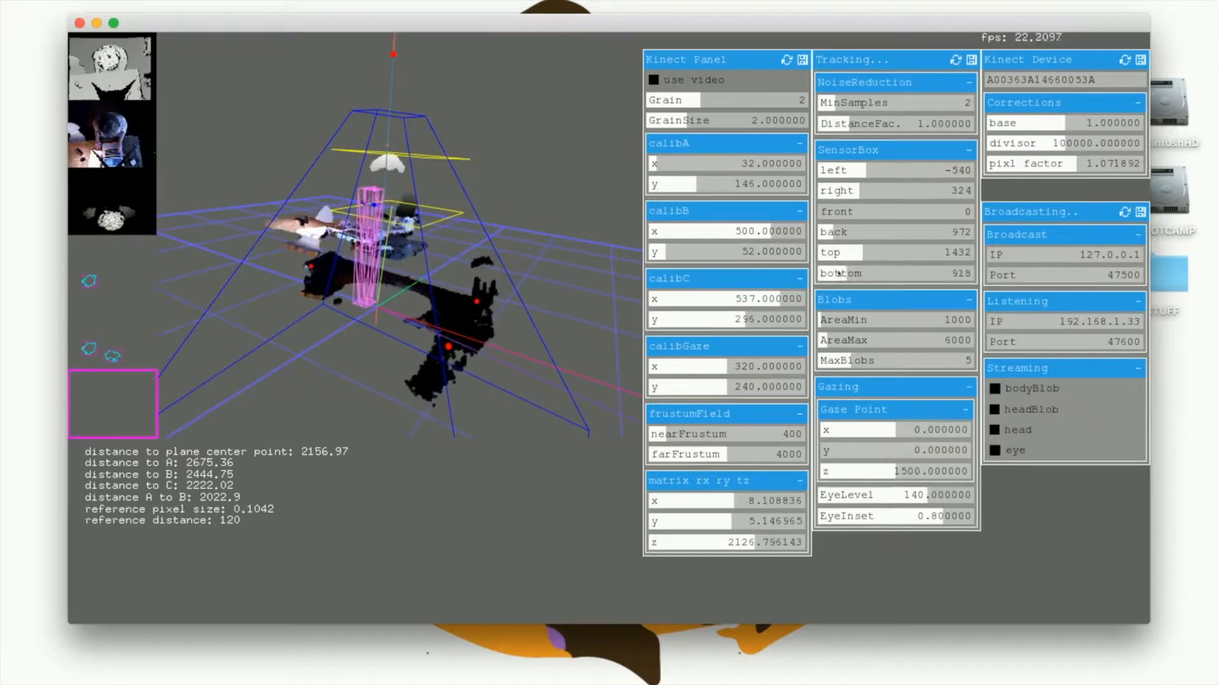
Tighten the sensor box's back limit to 594 and raise its top limit to 1486.
{"action": "left_click_drag", "start_coordinate": [426, 255], "coordinate": [452, 301]}
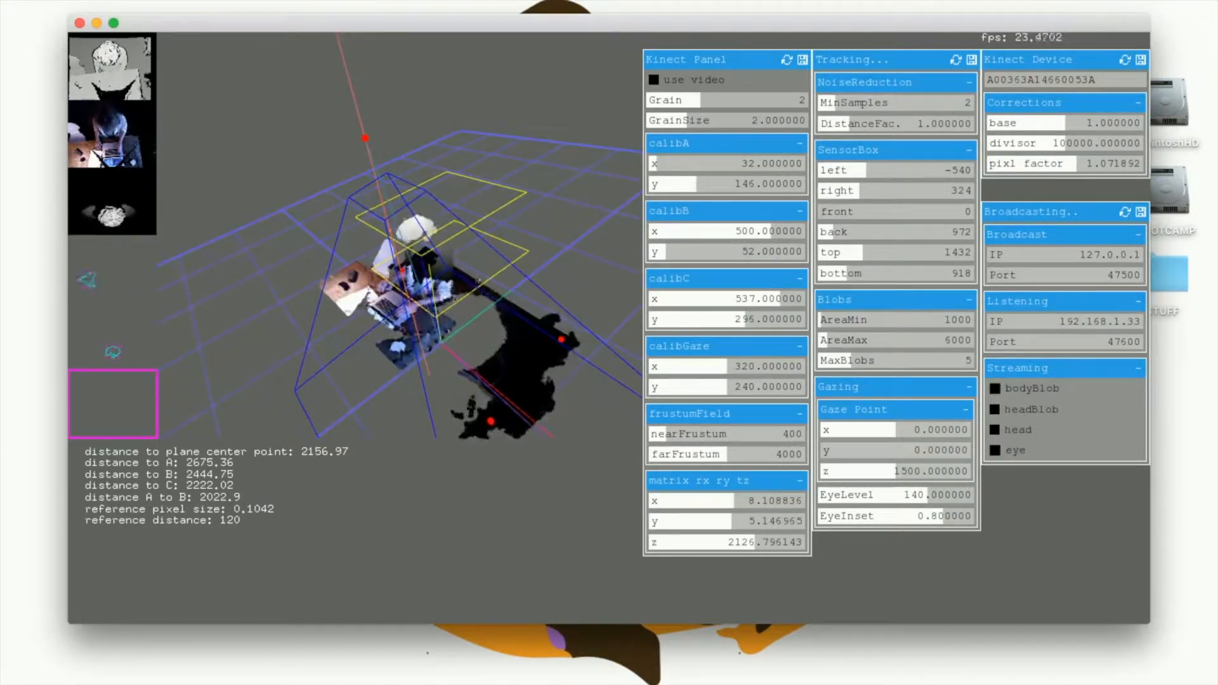
{"action": "left_click_drag", "start_coordinate": [478, 254], "coordinate": [371, 227]}
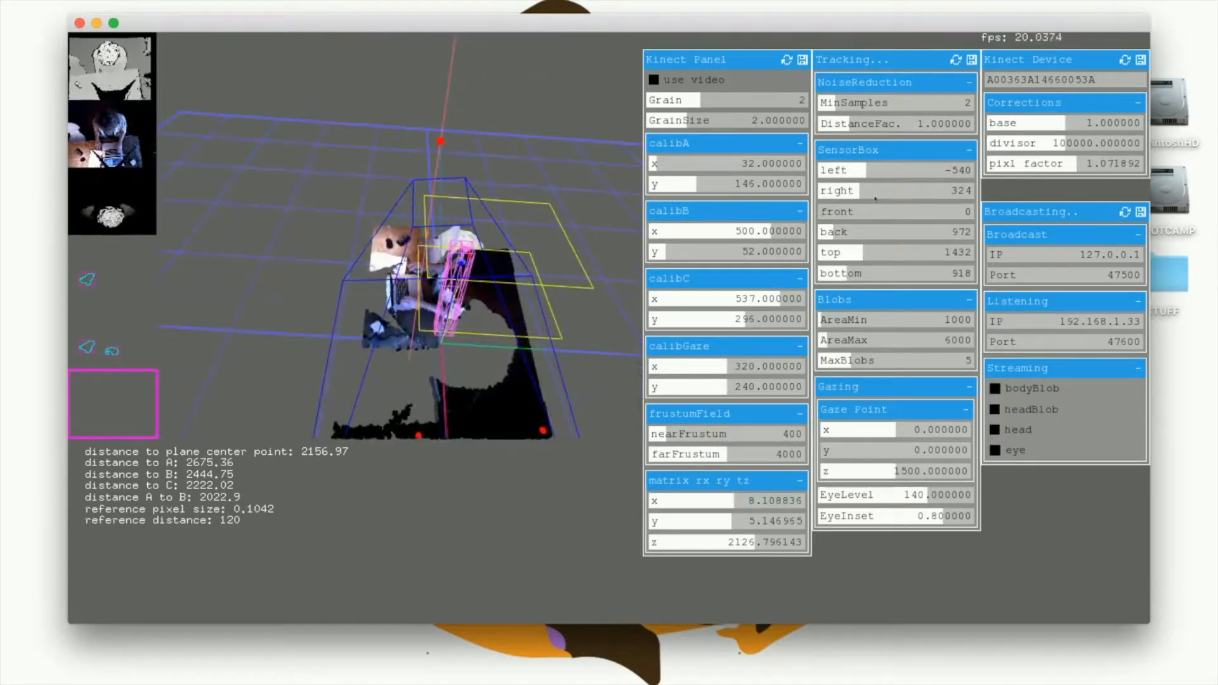
{"action": "left_click_drag", "start_coordinate": [831, 233], "coordinate": [794, 247]}
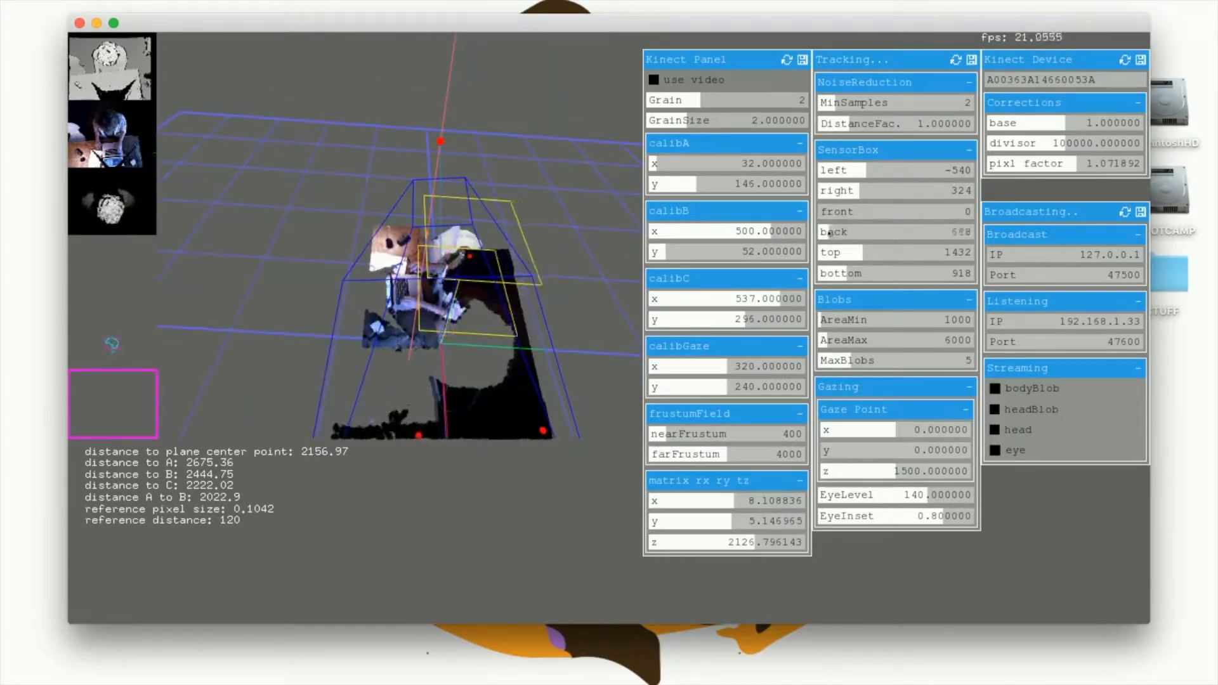
{"action": "left_click_drag", "start_coordinate": [452, 337], "coordinate": [446, 305]}
{"action": "left_click_drag", "start_coordinate": [826, 233], "coordinate": [827, 233]}
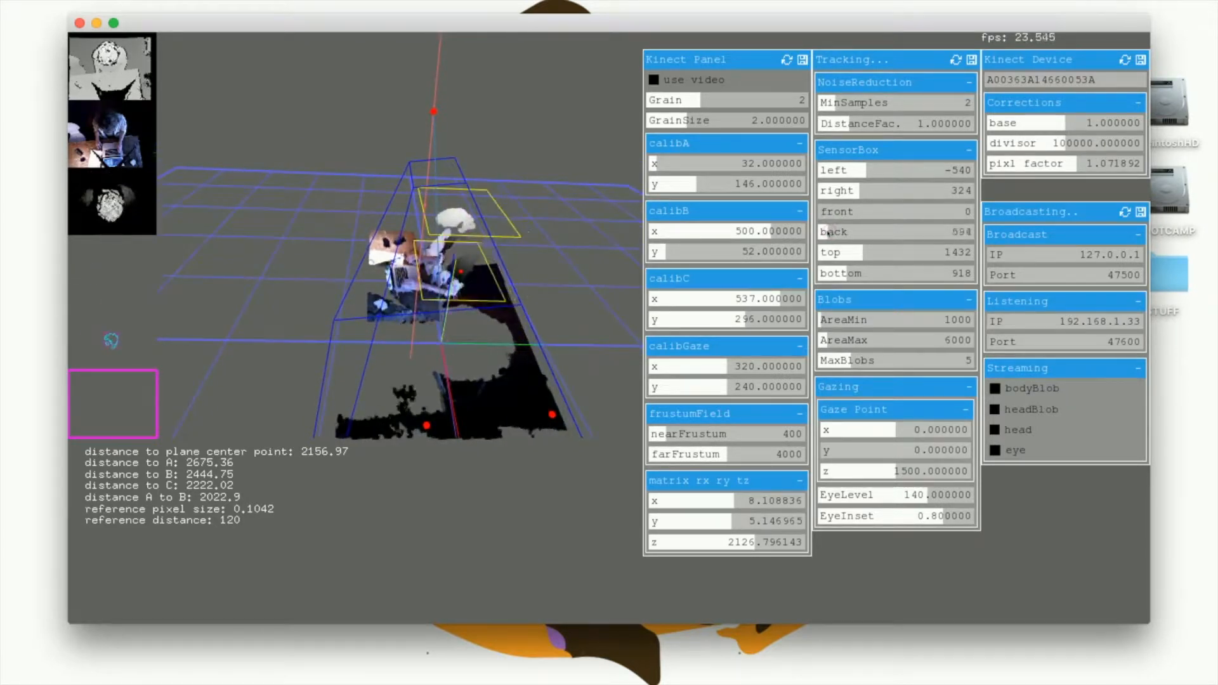
{"action": "left_click_drag", "start_coordinate": [499, 293], "coordinate": [455, 284]}
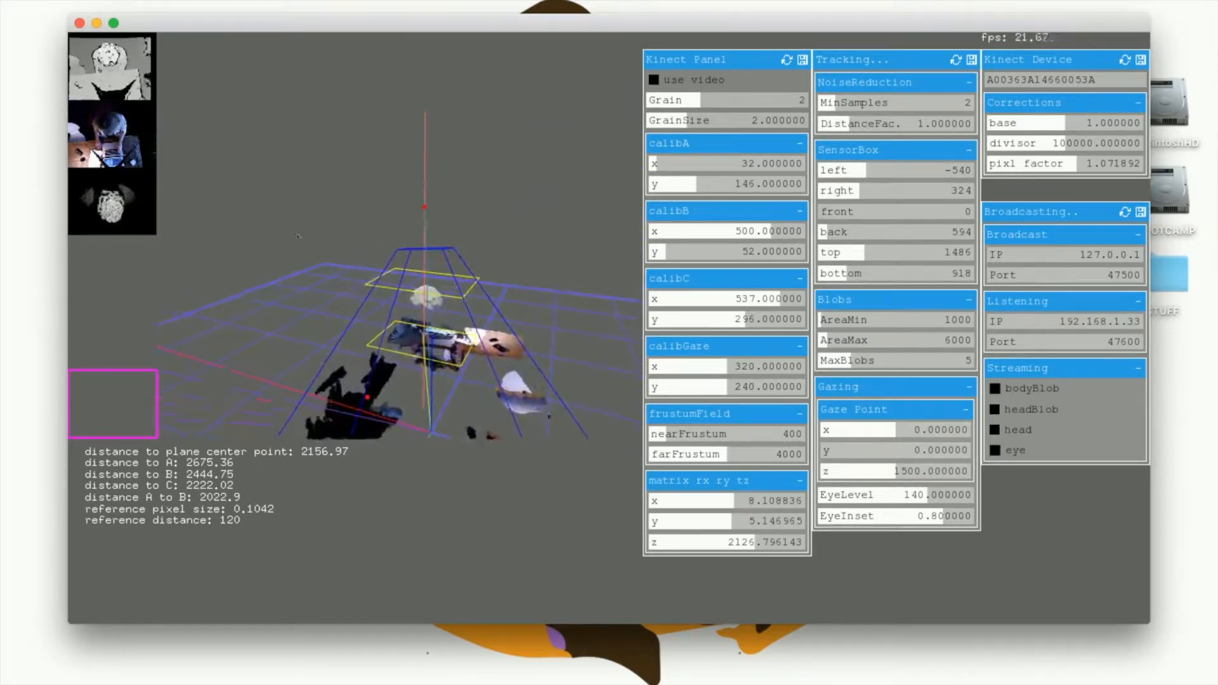
Show the sensor box's captured depth image and set Grain to 4 and GrainSize to 2.5625.
{"action": "left_click", "coordinate": [120, 205]}
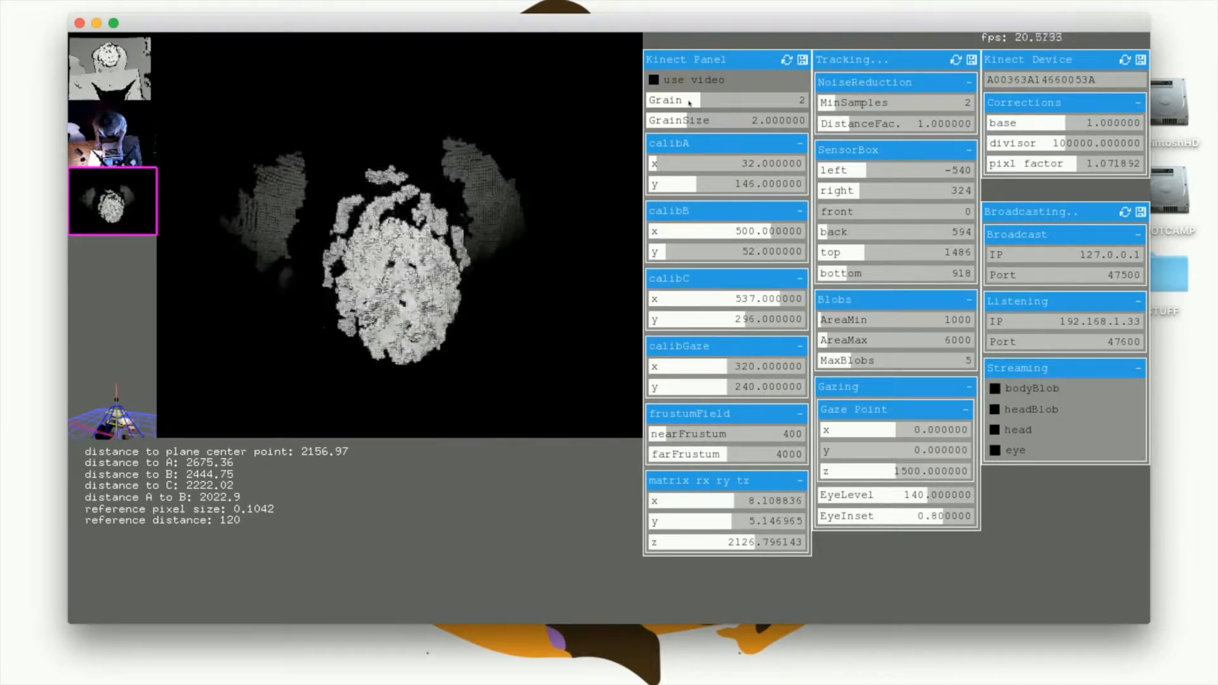
{"action": "left_click_drag", "start_coordinate": [727, 100], "coordinate": [821, 104]}
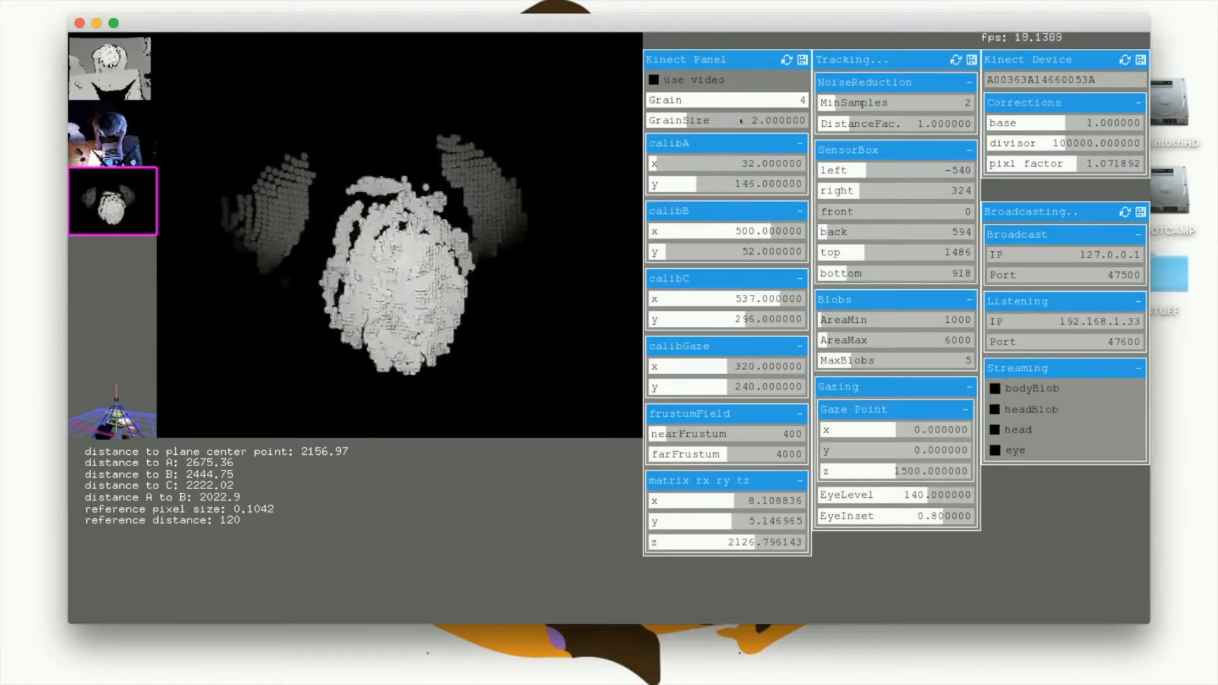
{"action": "mouse_move", "coordinate": [687, 120]}
{"action": "left_mouse_down"}
{"action": "mouse_move", "coordinate": [731, 120]}
{"action": "mouse_move", "coordinate": [684, 120]}
{"action": "mouse_move", "coordinate": [708, 120]}
{"action": "left_mouse_up"}
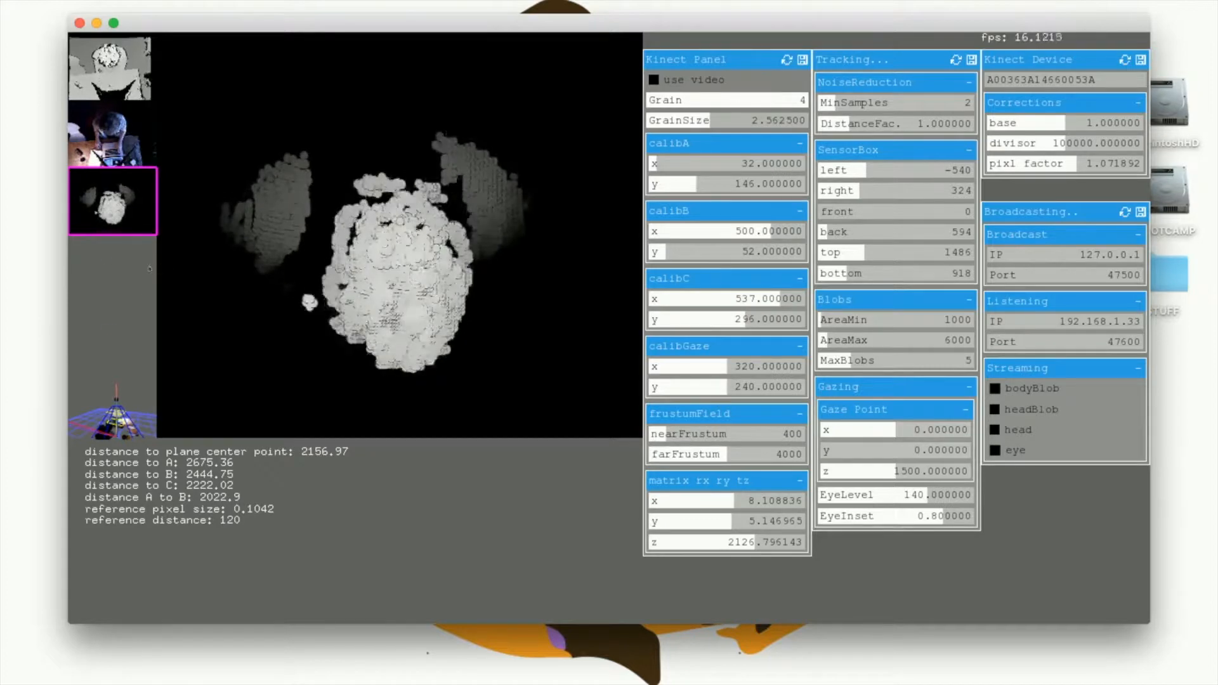
Set the blob detection's AreaMin to 11081 and AreaMax to 58378, and check the blob contours.
{"action": "left_click_drag", "start_coordinate": [823, 320], "coordinate": [908, 341]}
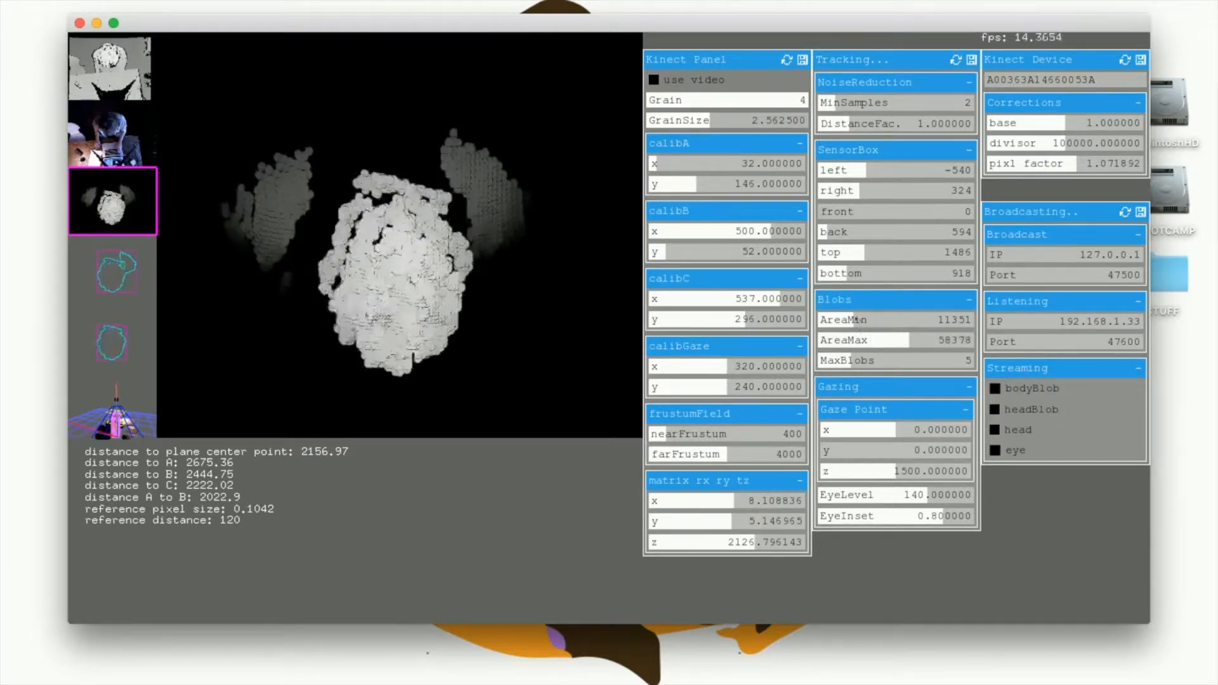
{"action": "mouse_move", "coordinate": [854, 320]}
{"action": "left_mouse_down"}
{"action": "mouse_move", "coordinate": [843, 321]}
{"action": "mouse_move", "coordinate": [854, 322]}
{"action": "left_mouse_up"}
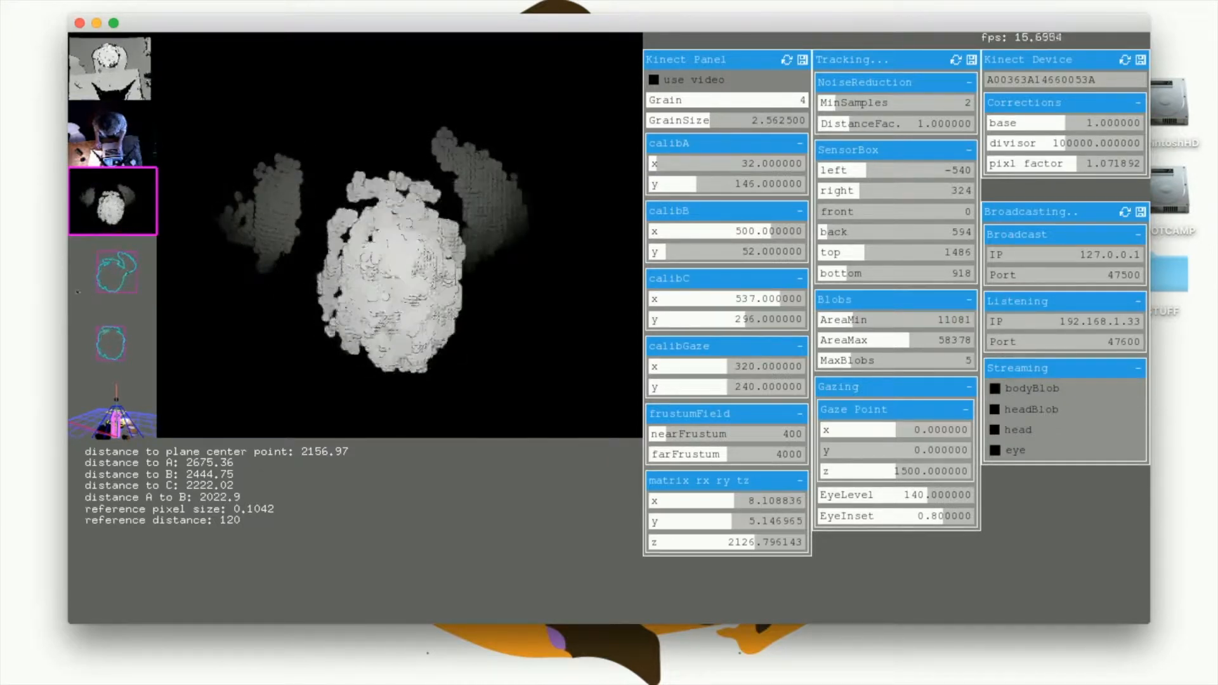
{"action": "key", "text": "4"}
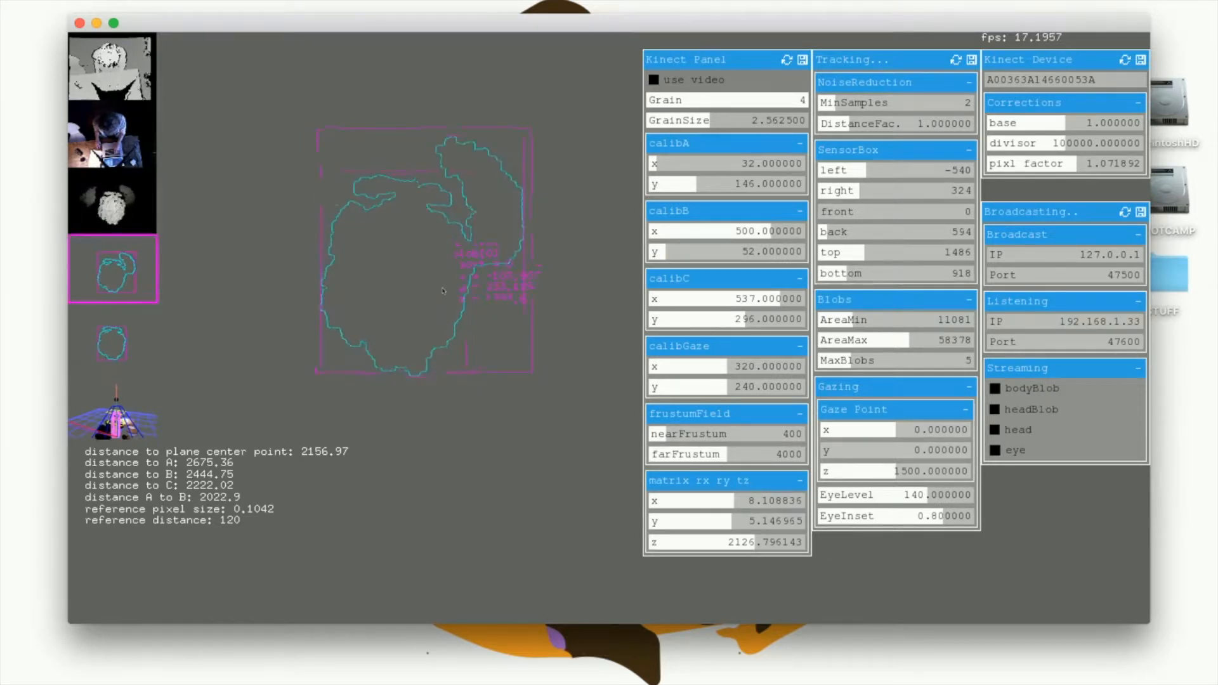
{"action": "key", "text": "3"}
Examine the tracked body blob and head position up close from several angles in the 3D view.
{"action": "key", "text": "6"}
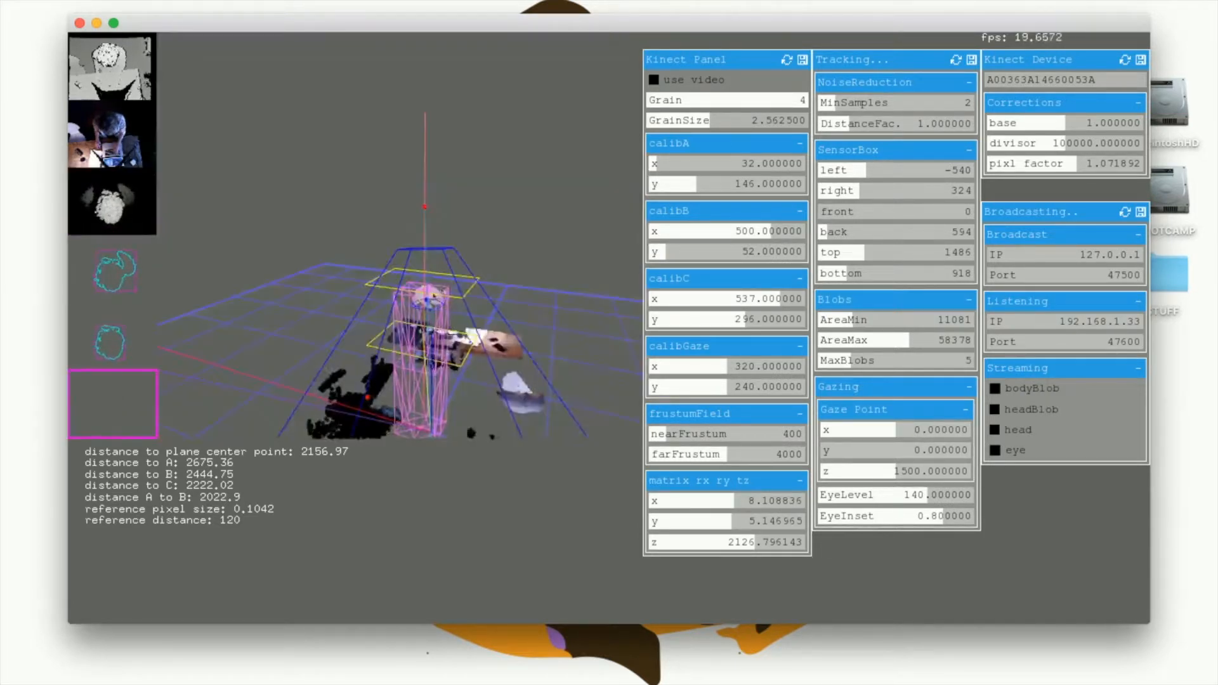
{"action": "scroll", "coordinate": [451, 309], "scroll_direction": "down", "scroll_amount": 10}
{"action": "scroll", "coordinate": [438, 314], "scroll_direction": "up", "scroll_amount": 20}
{"action": "scroll", "coordinate": [435, 314], "scroll_direction": "down", "scroll_amount": 8}
{"action": "scroll", "coordinate": [436, 315], "scroll_direction": "down", "scroll_amount": 3}
{"action": "mouse_move", "coordinate": [435, 314]}
{"action": "left_mouse_down"}
{"action": "mouse_move", "coordinate": [437, 212]}
{"action": "mouse_move", "coordinate": [466, 269]}
{"action": "mouse_move", "coordinate": [433, 310]}
{"action": "left_mouse_up"}
{"action": "scroll", "coordinate": [467, 269], "scroll_direction": "down", "scroll_amount": 10}
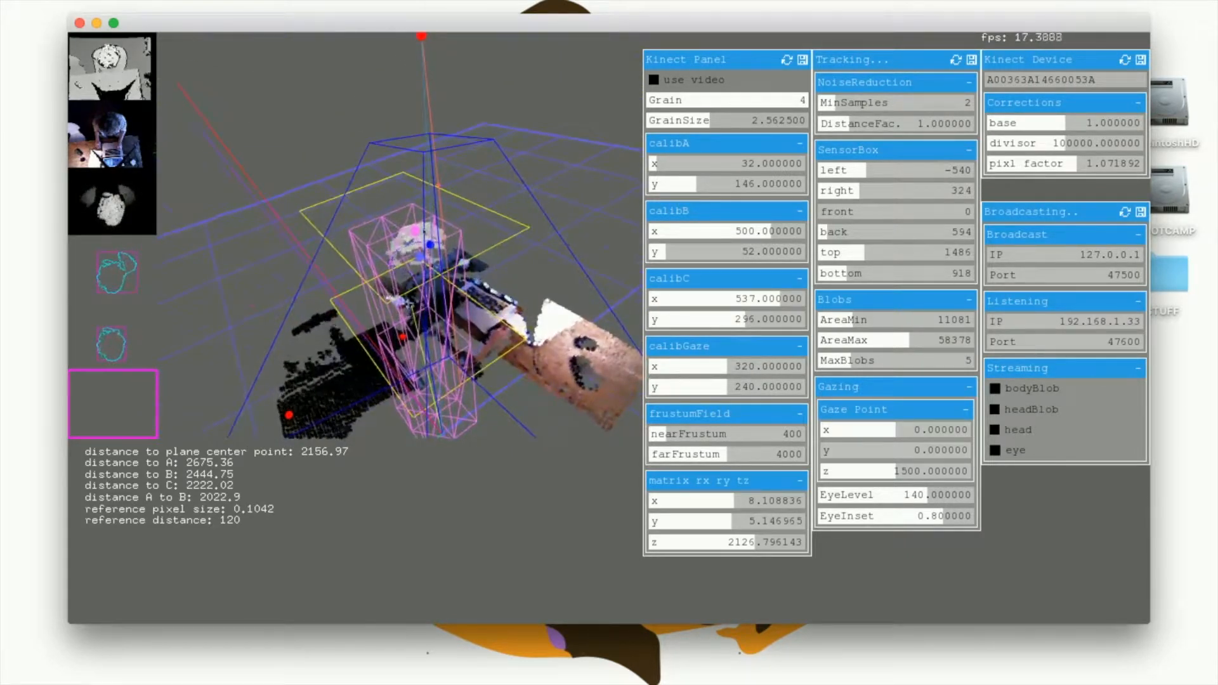
{"action": "left_click_drag", "start_coordinate": [418, 236], "coordinate": [444, 267]}
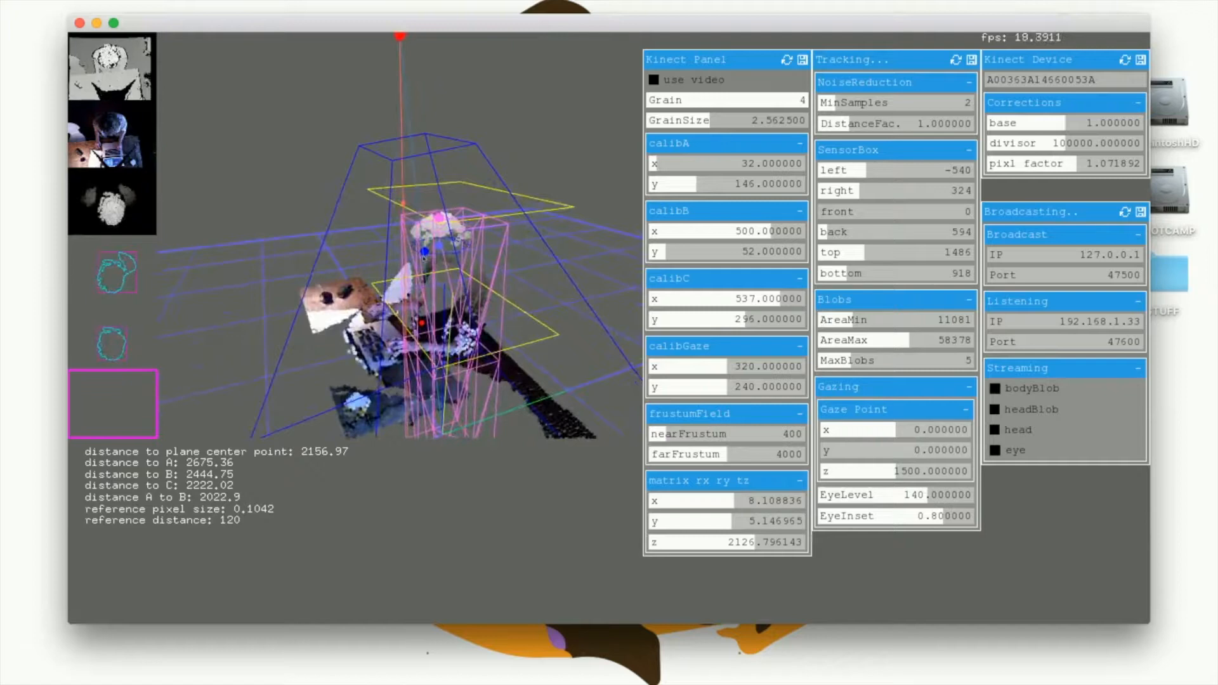
Place the calibGaze point at x 328, y 443 in the depth image and update the gaze point.
{"action": "left_click_drag", "start_coordinate": [446, 307], "coordinate": [407, 306]}
{"action": "scroll", "coordinate": [408, 305], "scroll_direction": "up", "scroll_amount": 10}
{"action": "scroll", "coordinate": [407, 305], "scroll_direction": "down", "scroll_amount": 12}
{"action": "scroll", "coordinate": [407, 306], "scroll_direction": "up", "scroll_amount": 2}
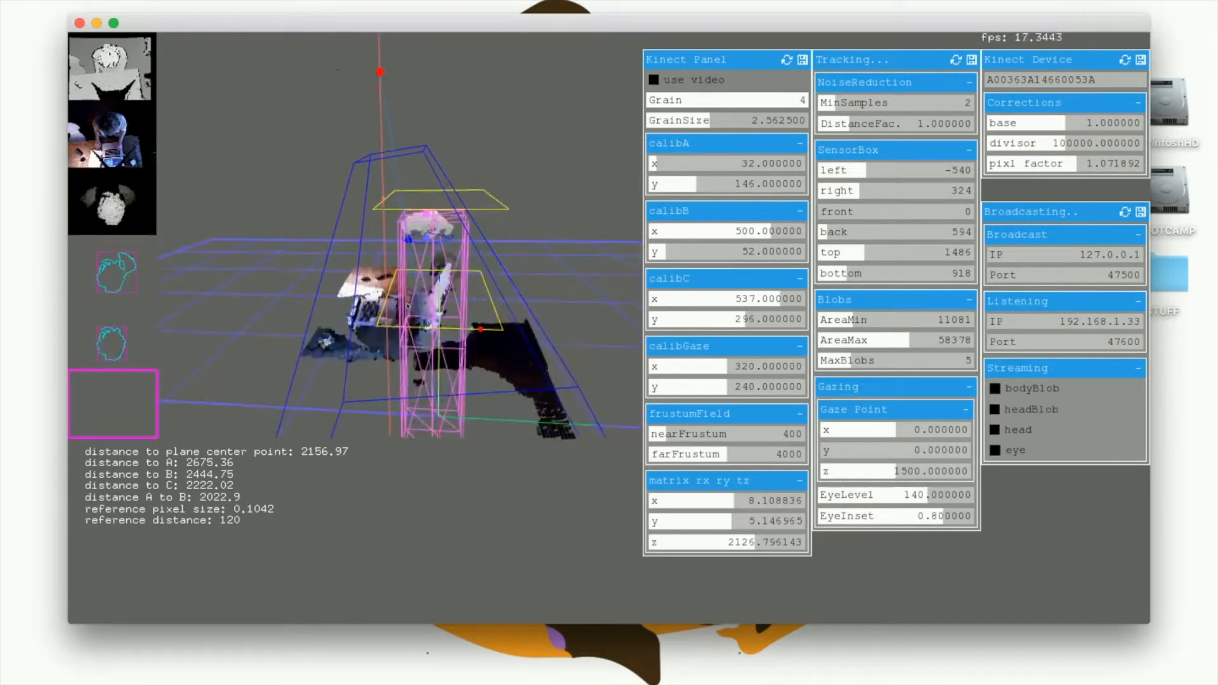
{"action": "mouse_move", "coordinate": [399, 265]}
{"action": "left_mouse_down"}
{"action": "mouse_move", "coordinate": [470, 268]}
{"action": "mouse_move", "coordinate": [401, 269]}
{"action": "left_mouse_up"}
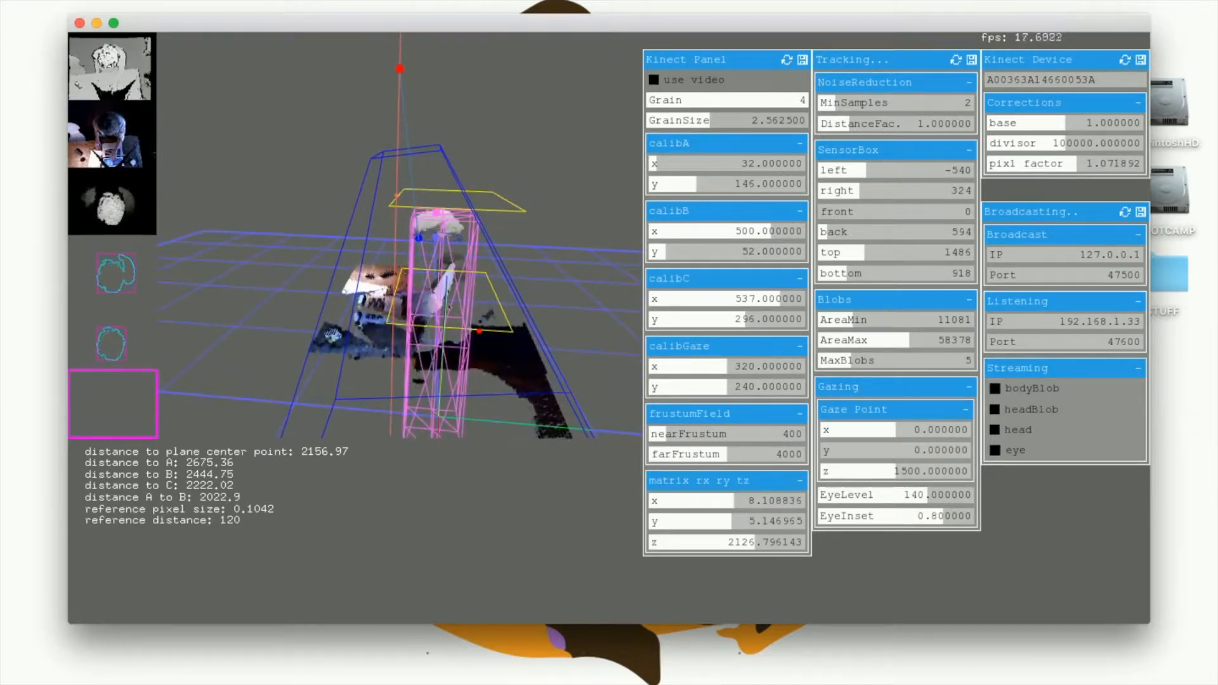
{"action": "key", "text": "1"}
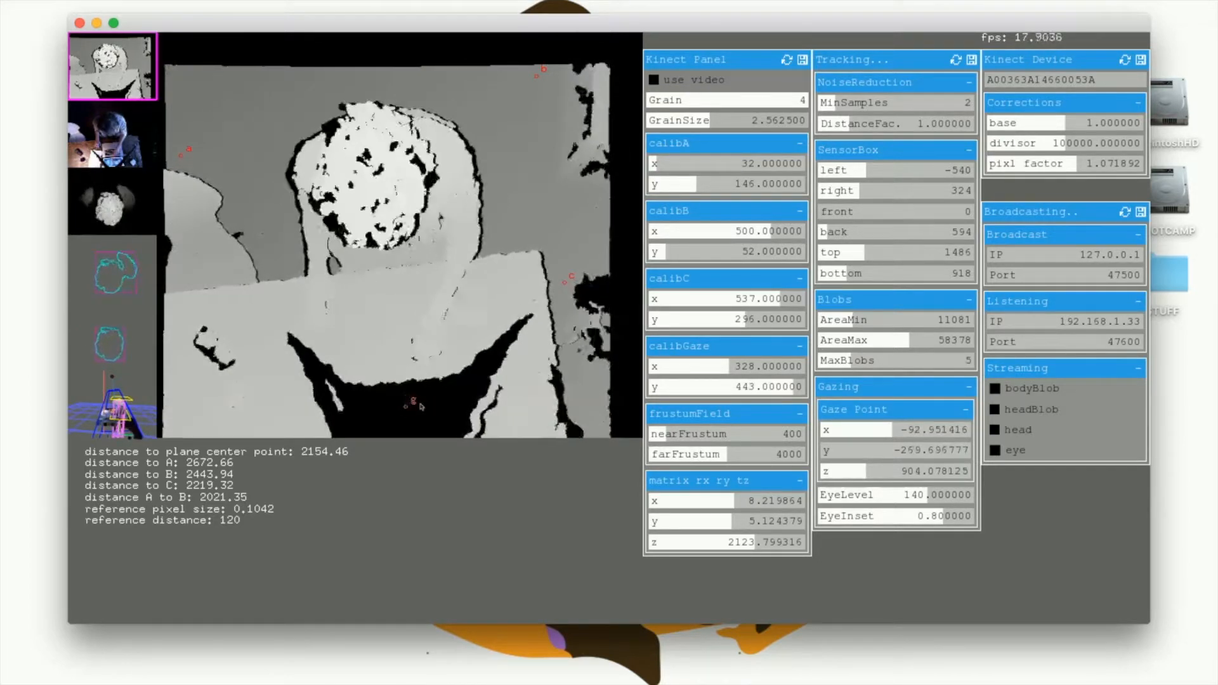
Examine the gaze point, the tracked head and its gaze direction in the 3D view from the side, above and up close.
{"action": "key", "text": "6"}
{"action": "left_click_drag", "start_coordinate": [418, 332], "coordinate": [366, 308]}
{"action": "scroll", "coordinate": [352, 307], "scroll_direction": "down", "scroll_amount": 5}
{"action": "scroll", "coordinate": [352, 307], "scroll_direction": "up", "scroll_amount": 10}
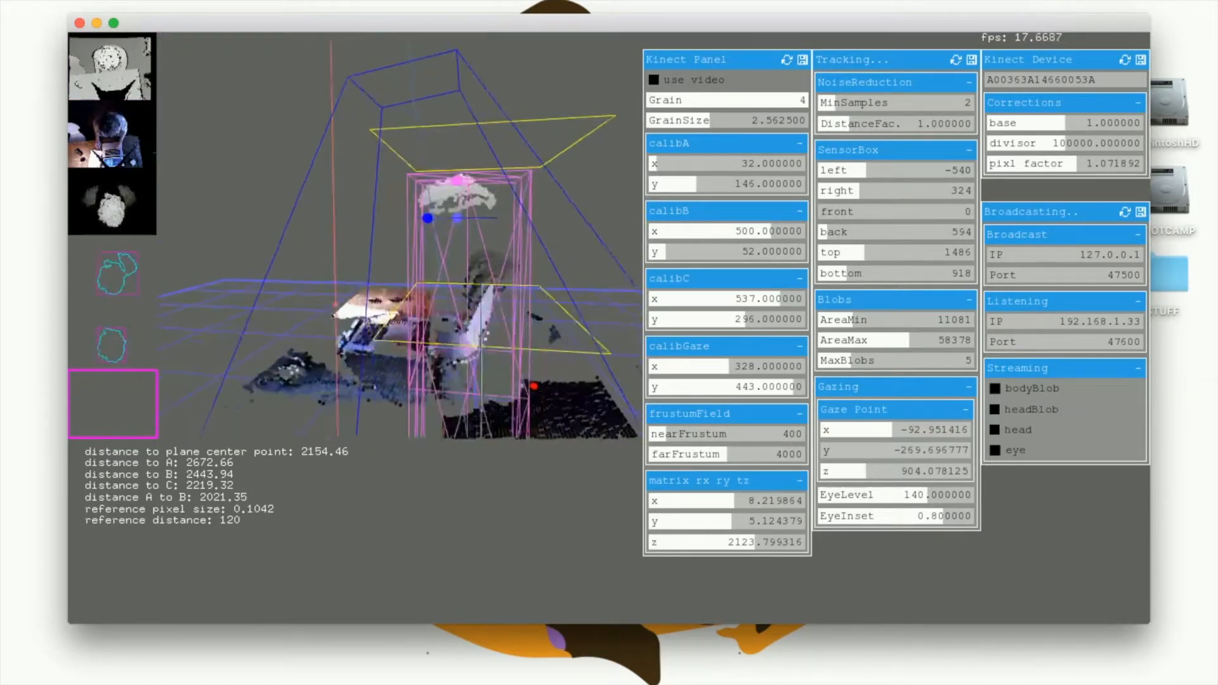
{"action": "left_click_drag", "start_coordinate": [424, 285], "coordinate": [350, 268]}
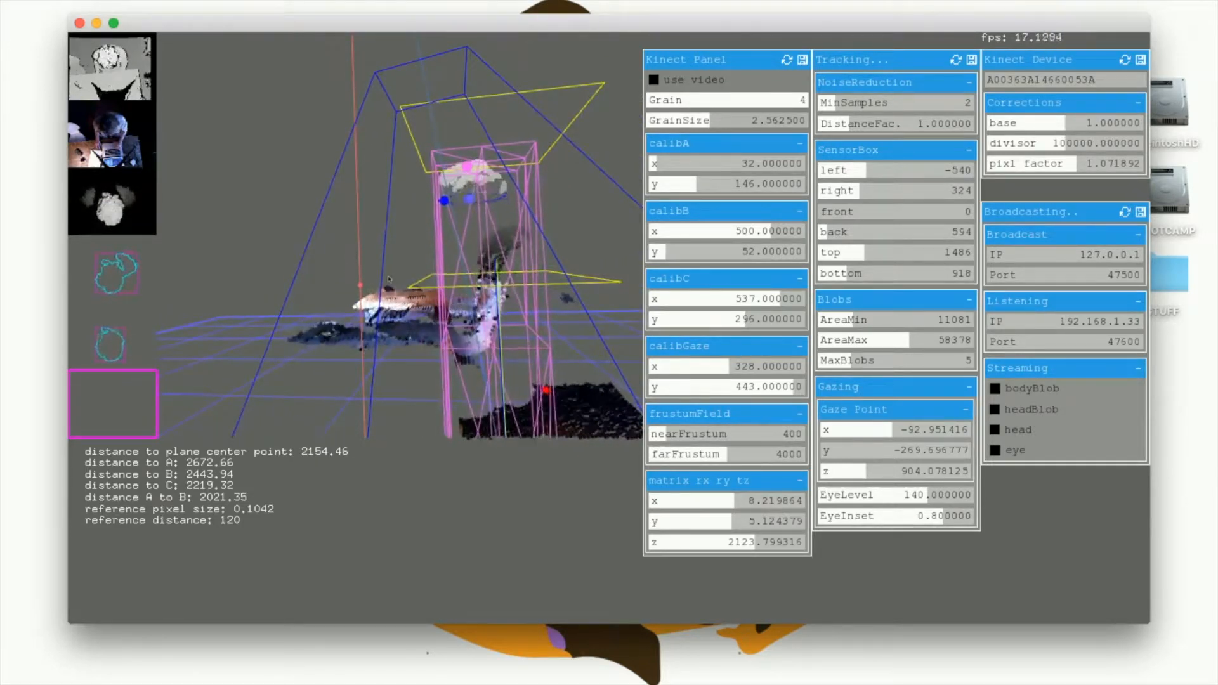
{"action": "left_click_drag", "start_coordinate": [390, 280], "coordinate": [399, 291]}
{"action": "left_click_drag", "start_coordinate": [398, 290], "coordinate": [404, 296]}
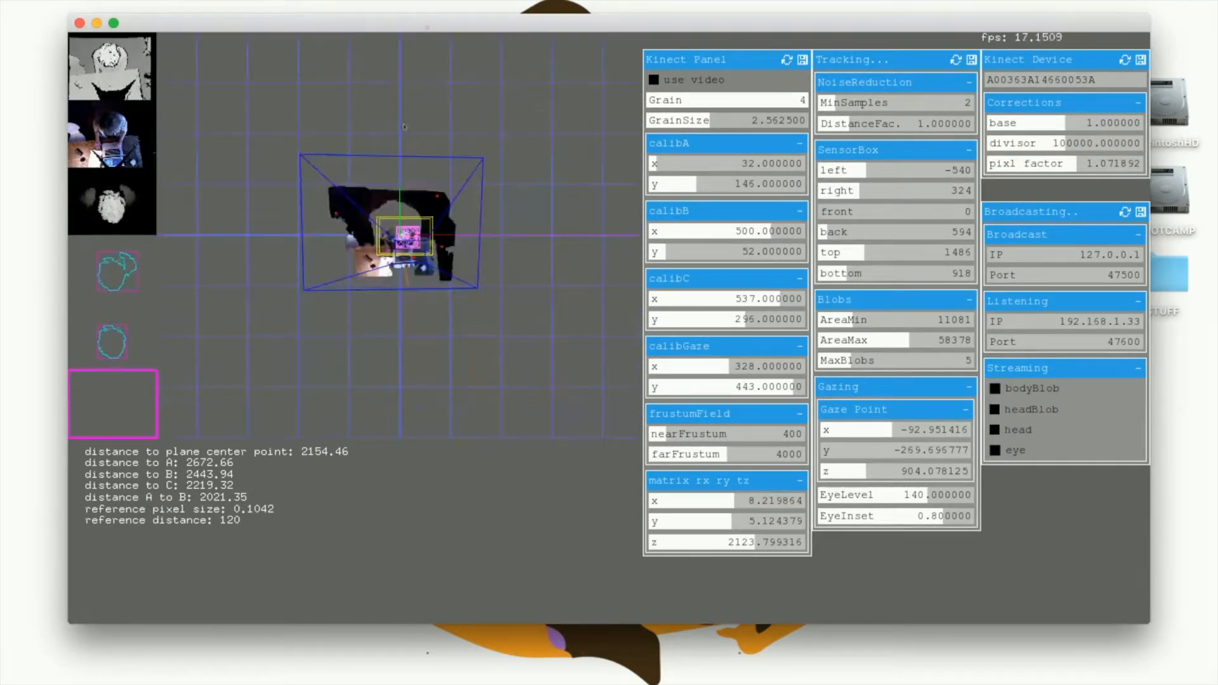
{"action": "scroll", "coordinate": [403, 268], "scroll_direction": "down", "scroll_amount": 5}
{"action": "scroll", "coordinate": [404, 269], "scroll_direction": "up", "scroll_amount": 10}
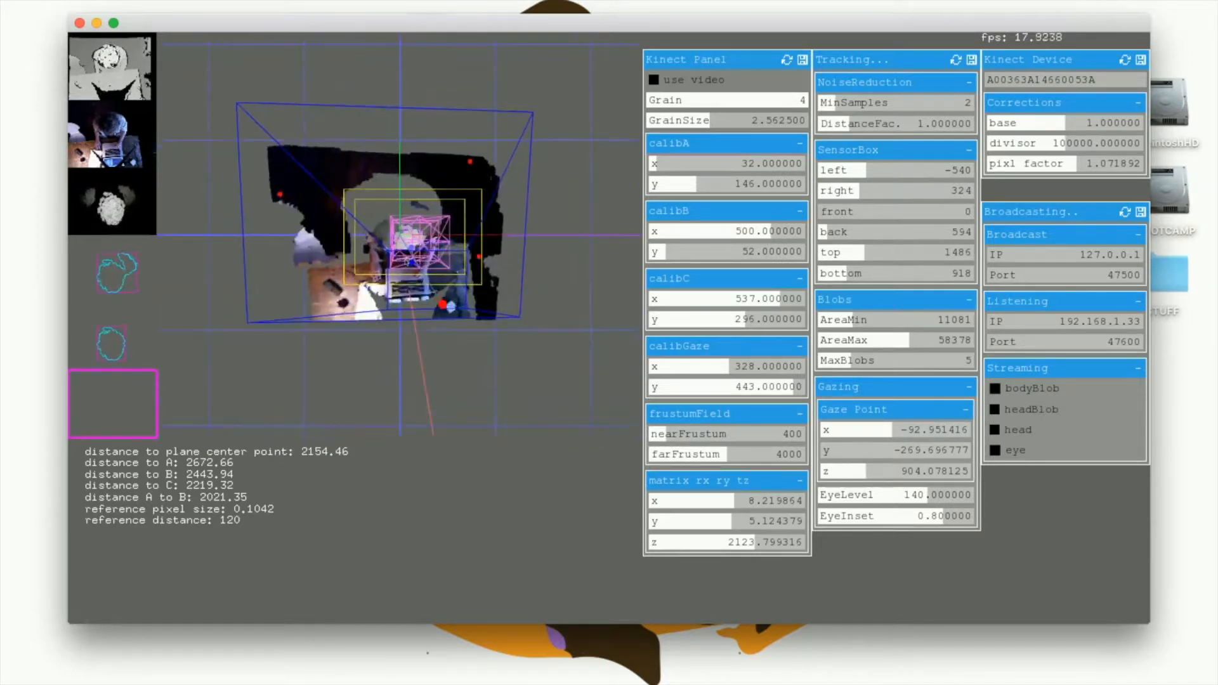
{"action": "scroll", "coordinate": [404, 269], "scroll_direction": "up", "scroll_amount": 10}
{"action": "scroll", "coordinate": [404, 269], "scroll_direction": "down", "scroll_amount": 10}
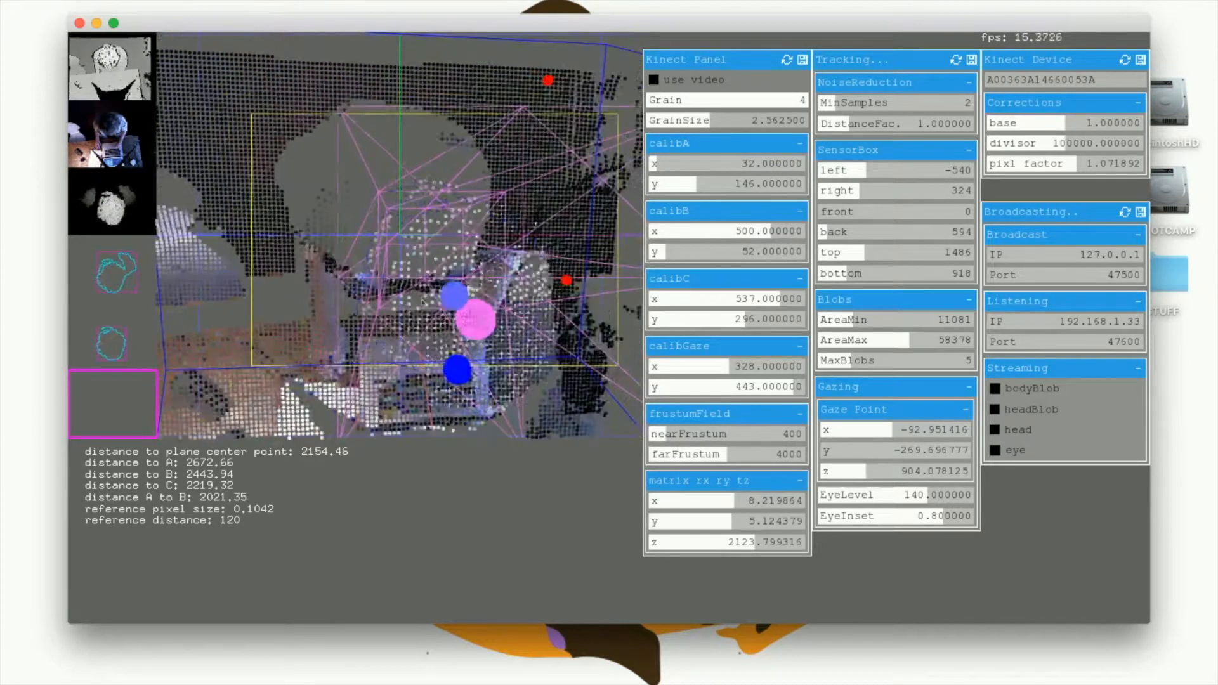
{"action": "left_click_drag", "start_coordinate": [404, 269], "coordinate": [354, 236]}
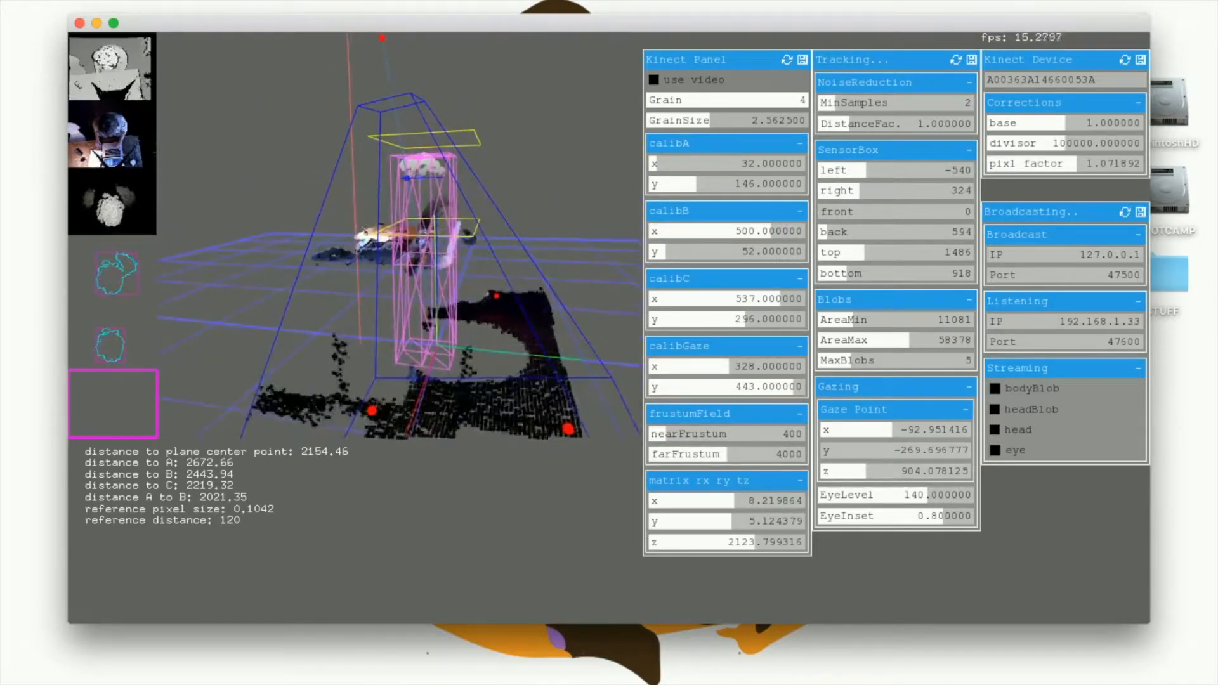
Raise the blob detection's AreaMax to 83243 while viewing the tracked body in 3D.
{"action": "left_click_drag", "start_coordinate": [374, 239], "coordinate": [406, 214]}
{"action": "scroll", "coordinate": [403, 215], "scroll_direction": "up", "scroll_amount": 5}
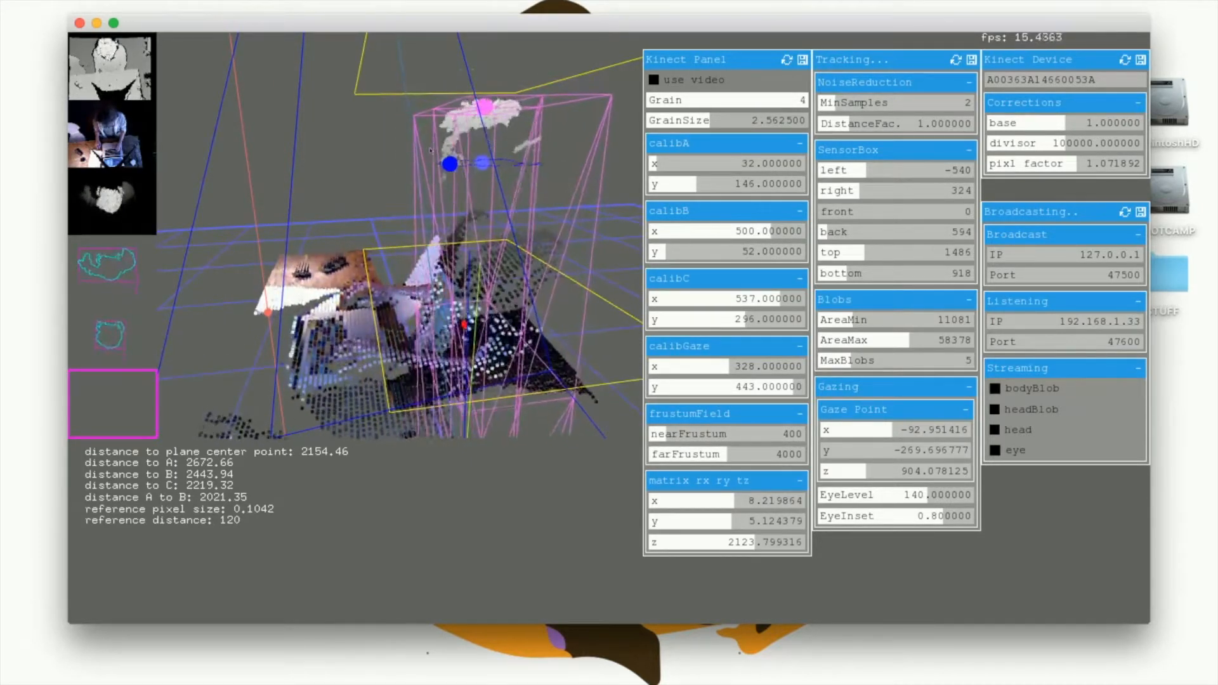
{"action": "left_click_drag", "start_coordinate": [428, 172], "coordinate": [474, 220]}
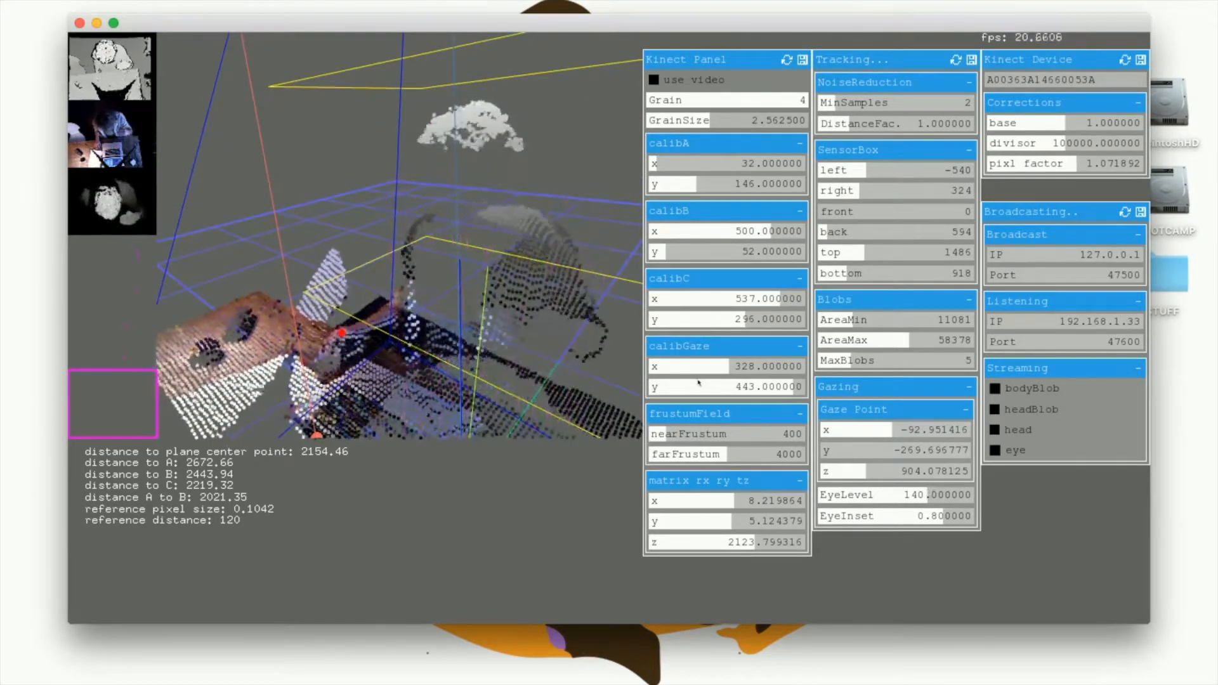
{"action": "left_click_drag", "start_coordinate": [510, 264], "coordinate": [418, 260]}
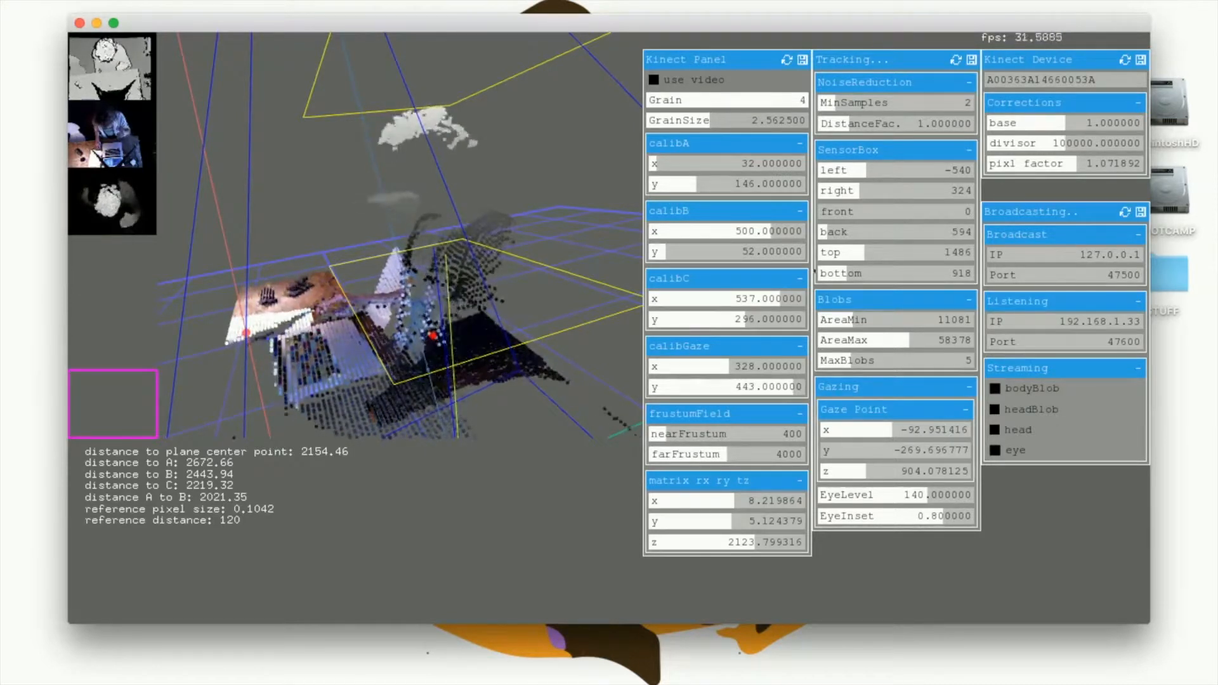
{"action": "left_click_drag", "start_coordinate": [910, 340], "coordinate": [948, 337]}
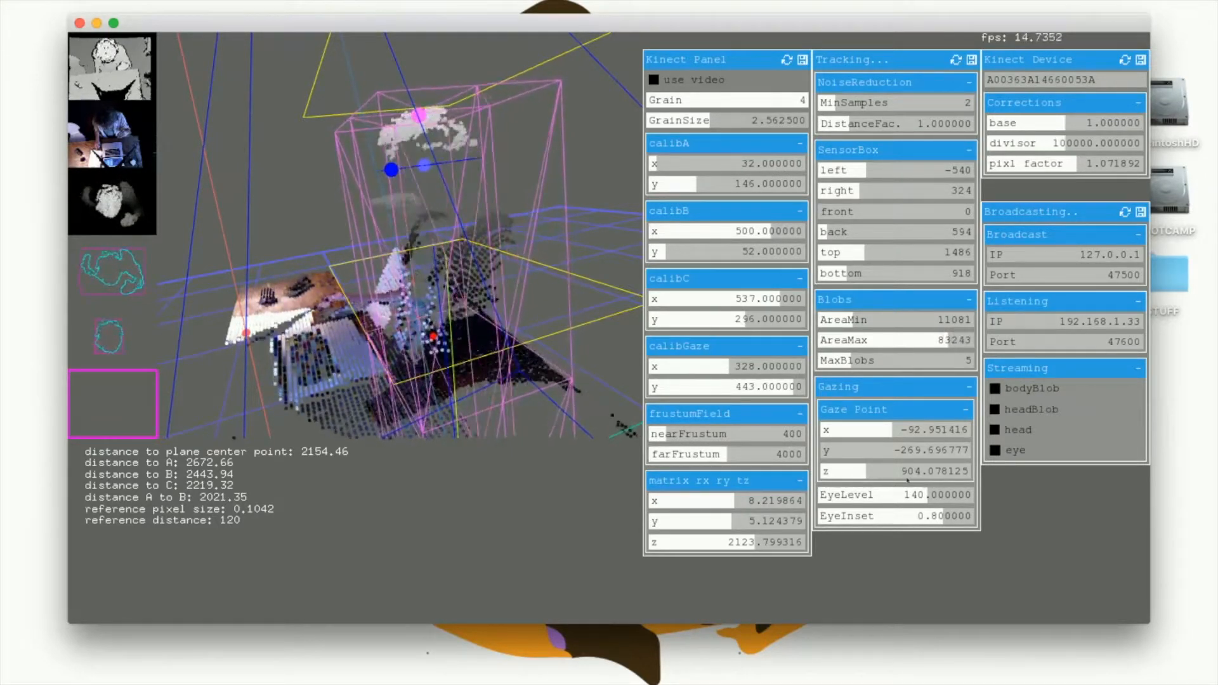
Set the gazing parameters EyeLevel to about 182.7 and EyeInset to about 0.789.
{"action": "left_click_drag", "start_coordinate": [927, 495], "coordinate": [993, 487]}
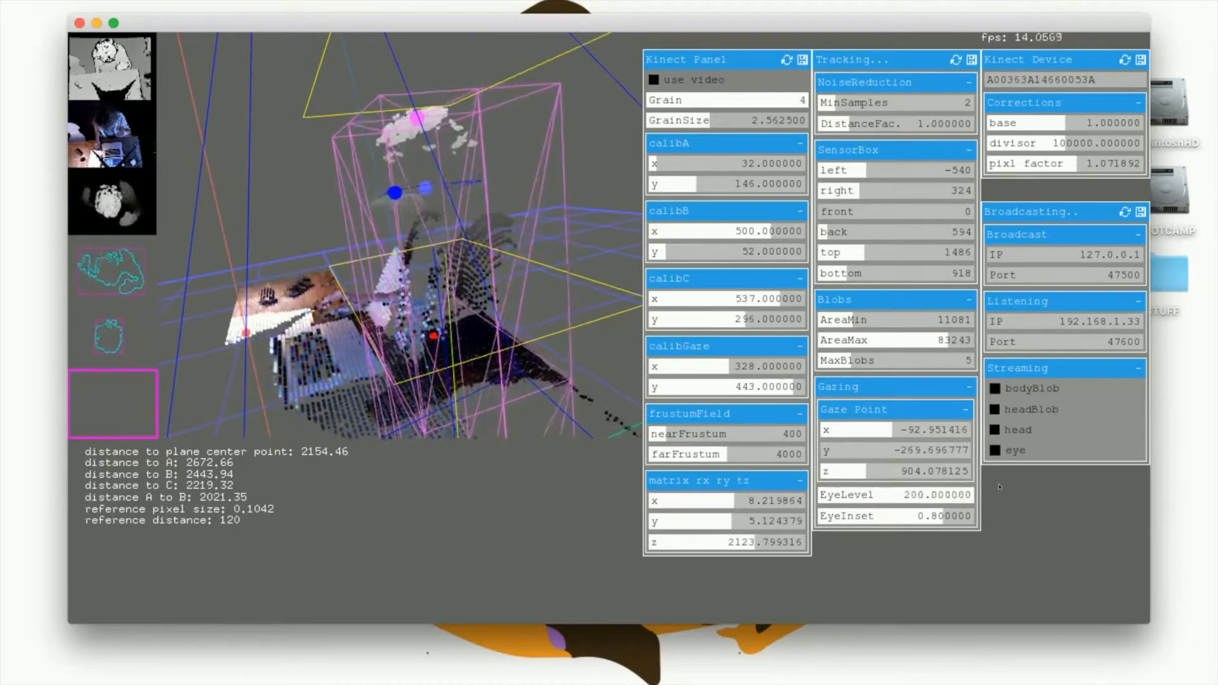
{"action": "left_click_drag", "start_coordinate": [973, 494], "coordinate": [961, 494]}
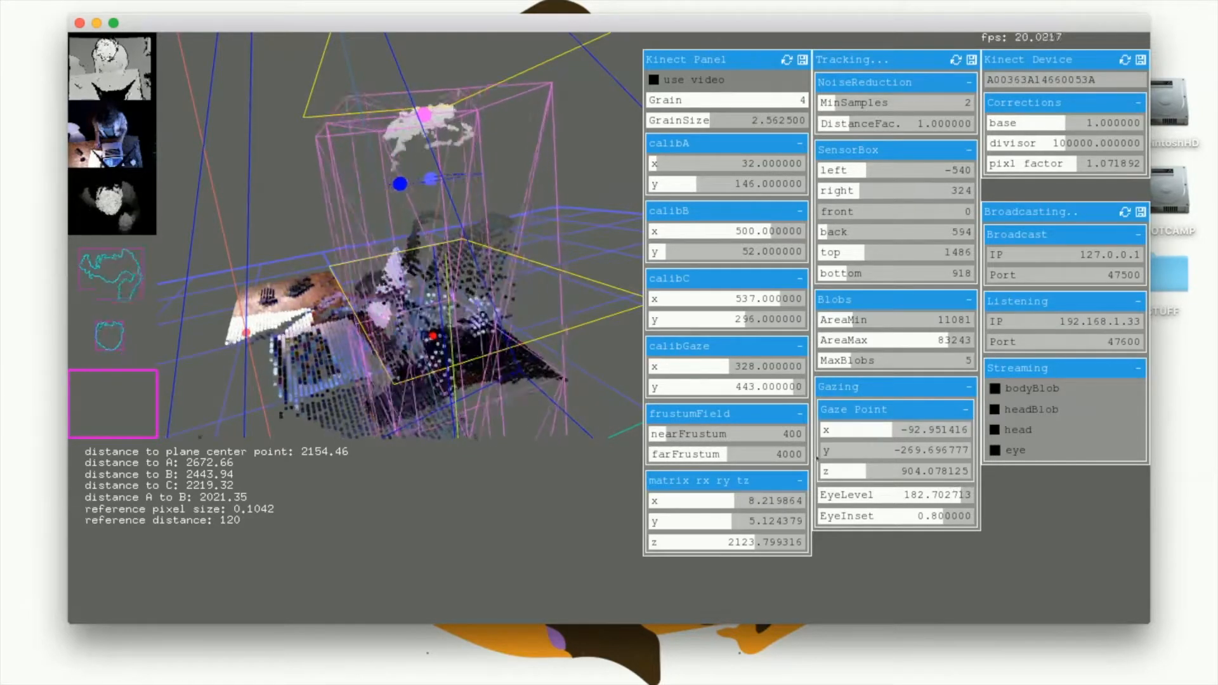
{"action": "left_click_drag", "start_coordinate": [381, 307], "coordinate": [488, 363]}
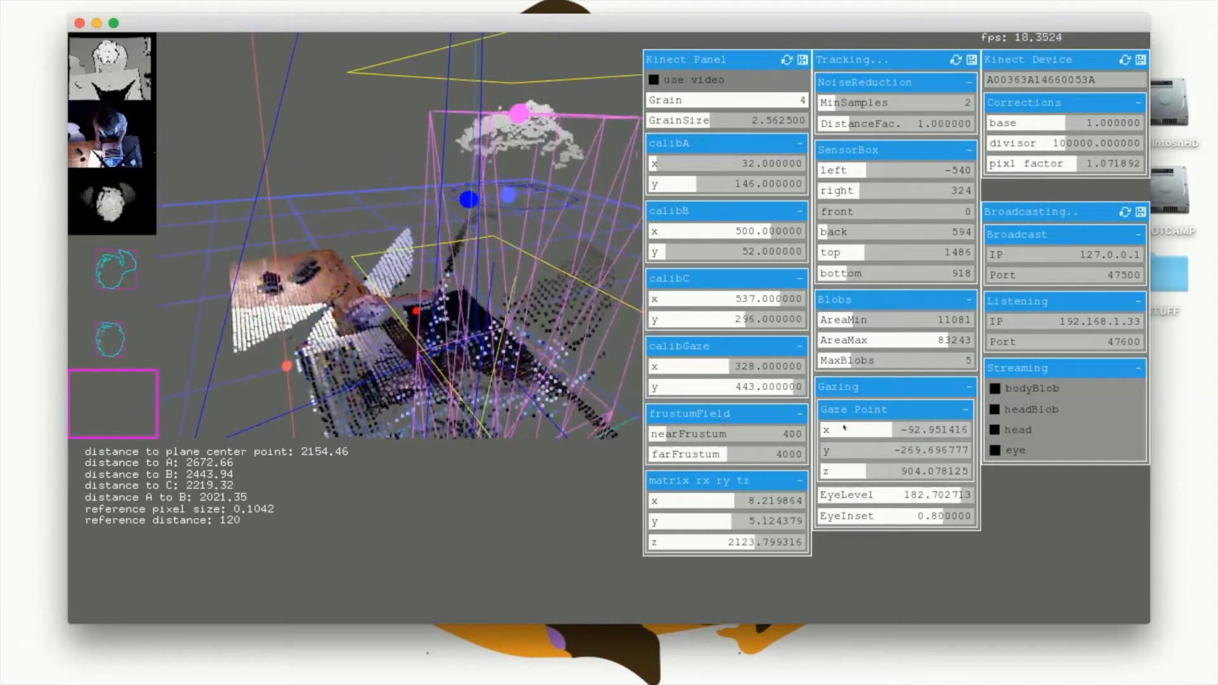
{"action": "mouse_move", "coordinate": [941, 515]}
{"action": "left_mouse_down"}
{"action": "mouse_move", "coordinate": [818, 517]}
{"action": "mouse_move", "coordinate": [974, 517]}
{"action": "mouse_move", "coordinate": [943, 518]}
{"action": "left_mouse_up"}
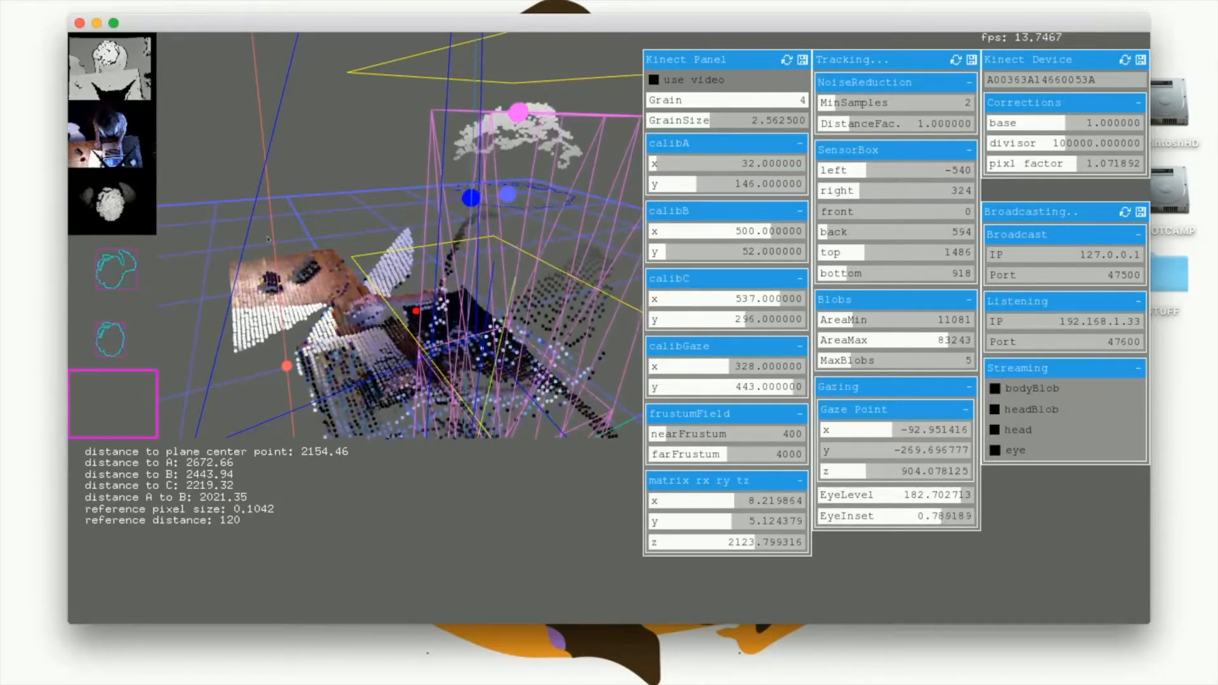
Set the noise reduction's MinSamples to 6 and examine the head tracking from several angles.
{"action": "left_click_drag", "start_coordinate": [421, 198], "coordinate": [489, 208]}
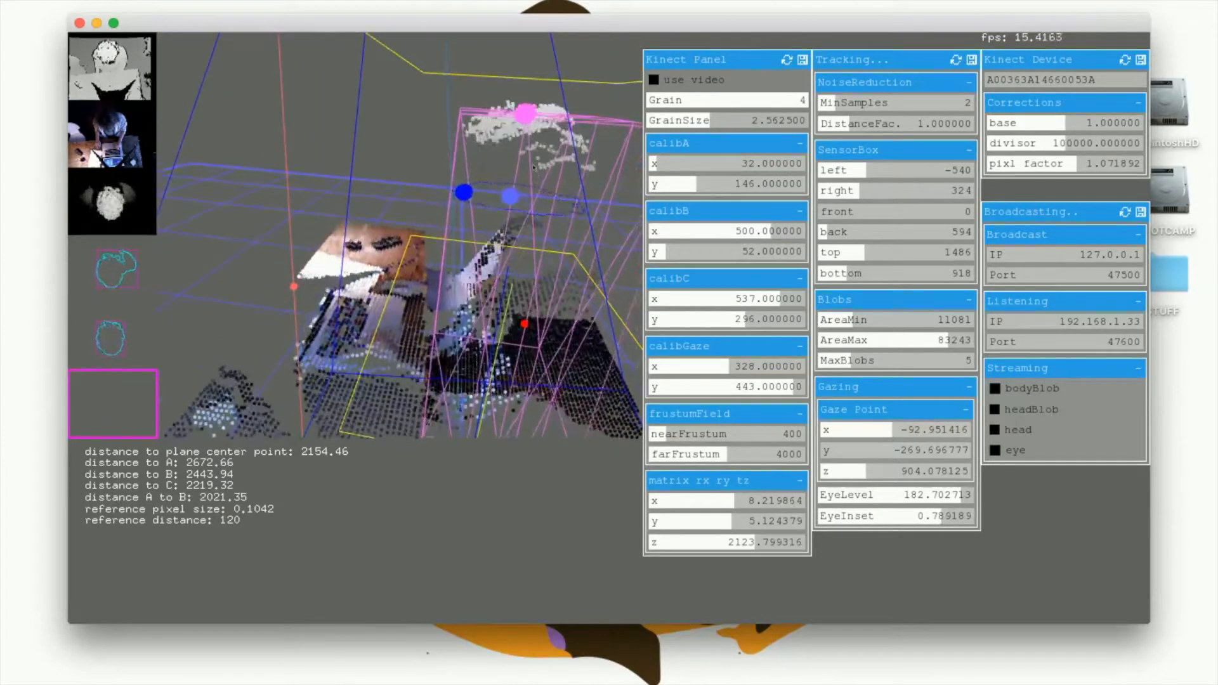
{"action": "left_click_drag", "start_coordinate": [554, 163], "coordinate": [438, 271]}
{"action": "mouse_move", "coordinate": [492, 188]}
{"action": "left_mouse_down"}
{"action": "mouse_move", "coordinate": [503, 174]}
{"action": "mouse_move", "coordinate": [471, 200]}
{"action": "left_mouse_up"}
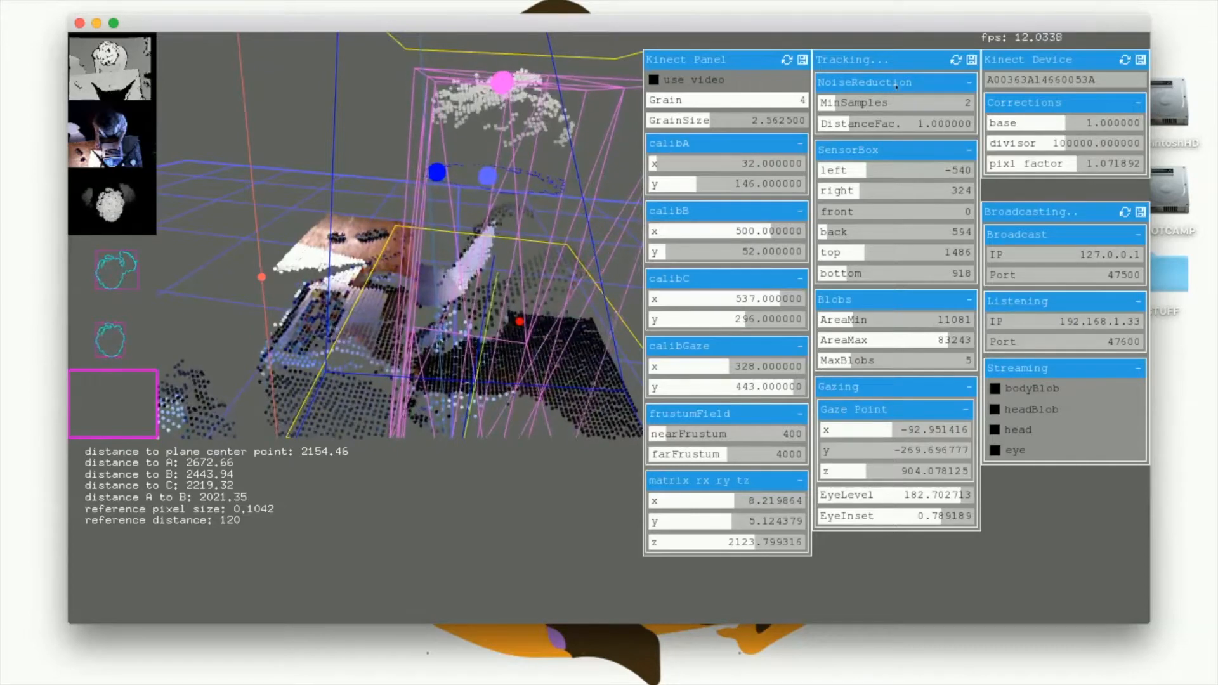
{"action": "left_click_drag", "start_coordinate": [836, 104], "coordinate": [921, 108]}
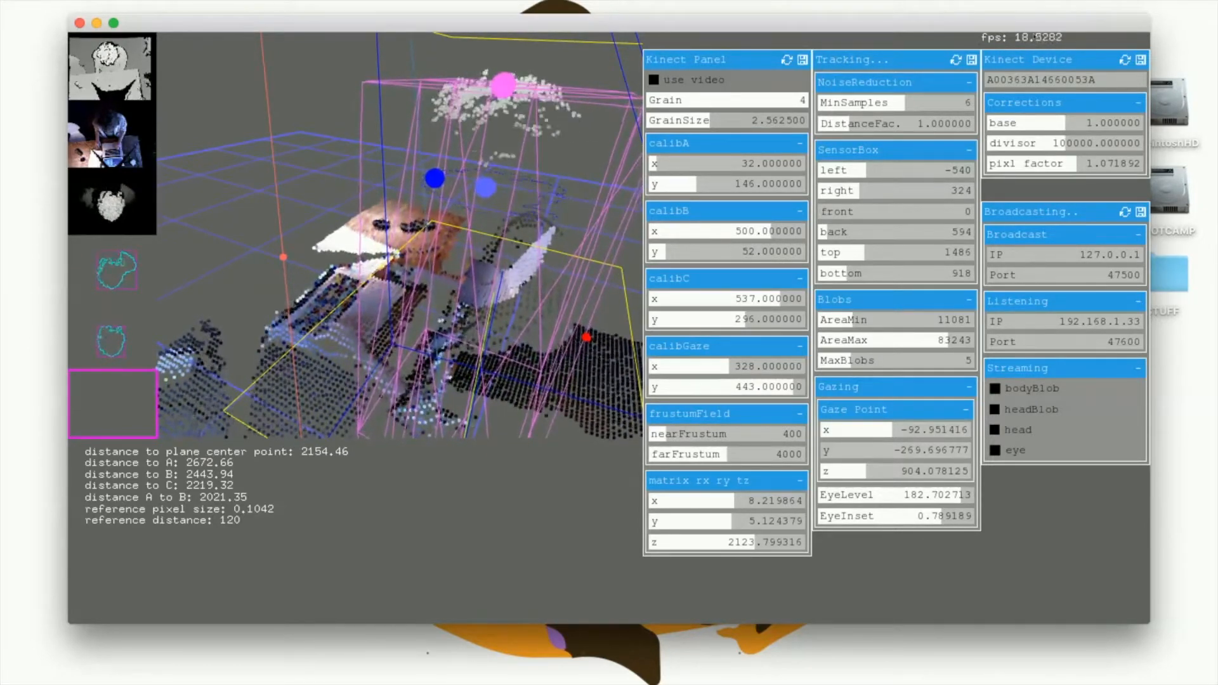
{"action": "mouse_move", "coordinate": [466, 273]}
{"action": "left_mouse_down"}
{"action": "mouse_move", "coordinate": [471, 221]}
{"action": "mouse_move", "coordinate": [494, 222]}
{"action": "left_mouse_up"}
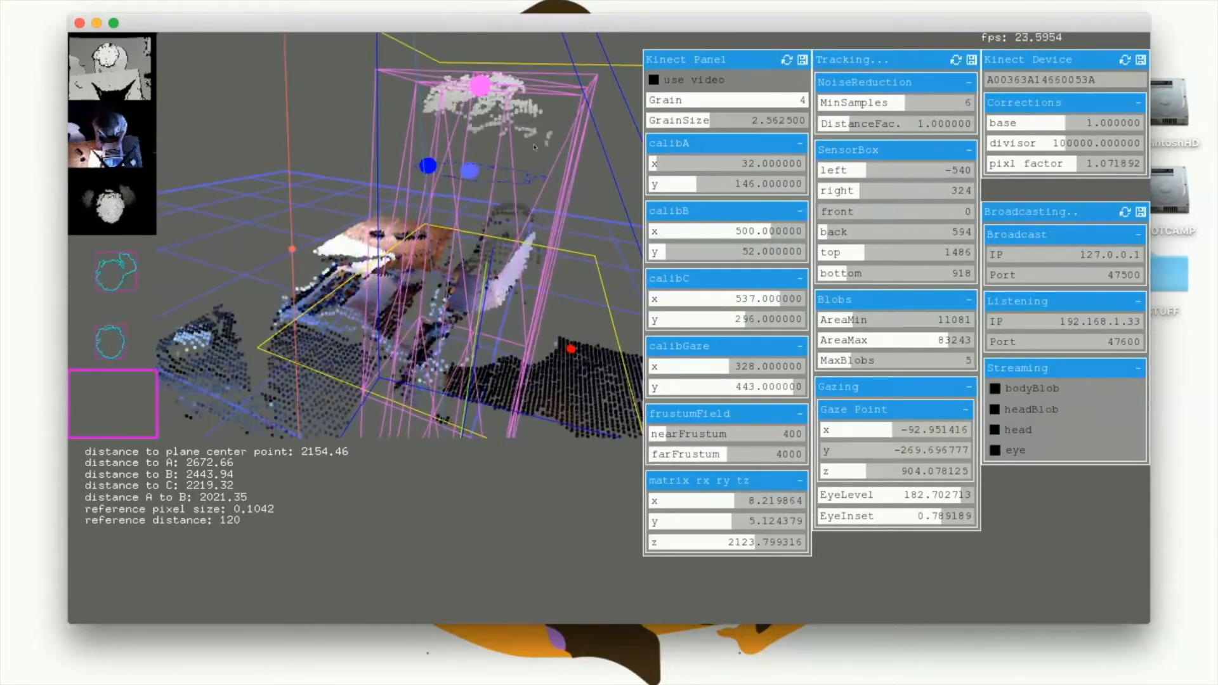
{"action": "mouse_move", "coordinate": [507, 163]}
{"action": "left_mouse_down"}
{"action": "mouse_move", "coordinate": [500, 170]}
{"action": "mouse_move", "coordinate": [517, 147]}
{"action": "left_mouse_up"}
{"action": "left_click_drag", "start_coordinate": [496, 187], "coordinate": [457, 186]}
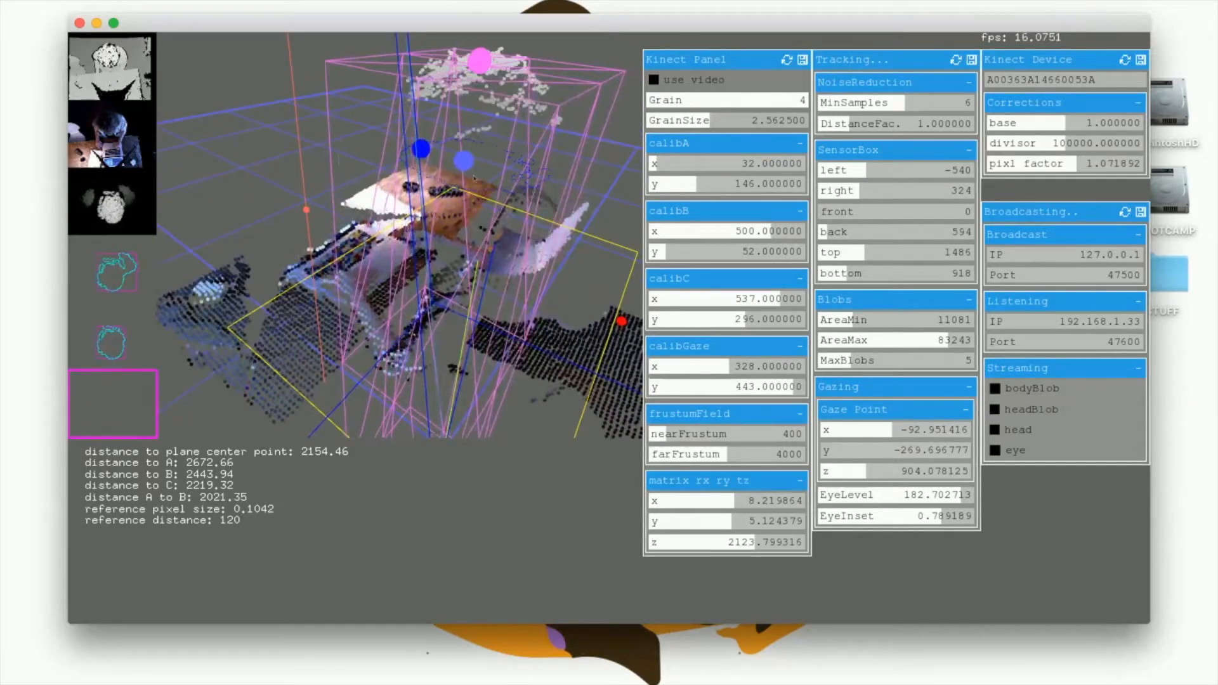
{"action": "left_click_drag", "start_coordinate": [483, 161], "coordinate": [525, 143]}
{"action": "scroll", "coordinate": [526, 143], "scroll_direction": "down", "scroll_amount": 5}
Switch to Finder and look over the device, broadcast, settings and trackings XML files in HeadRoom's data folder, and return to HeadRoom.
{"action": "key", "text": "super+Tab"}
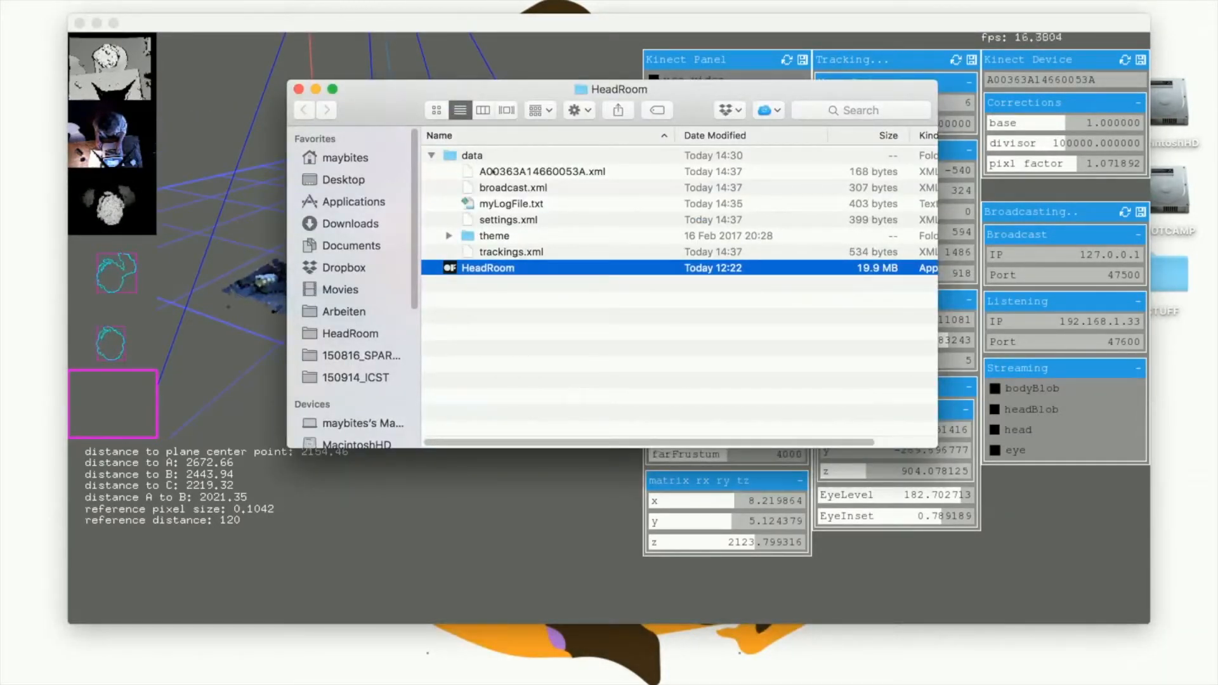
{"action": "left_click", "coordinate": [518, 173]}
{"action": "left_click", "coordinate": [508, 187]}
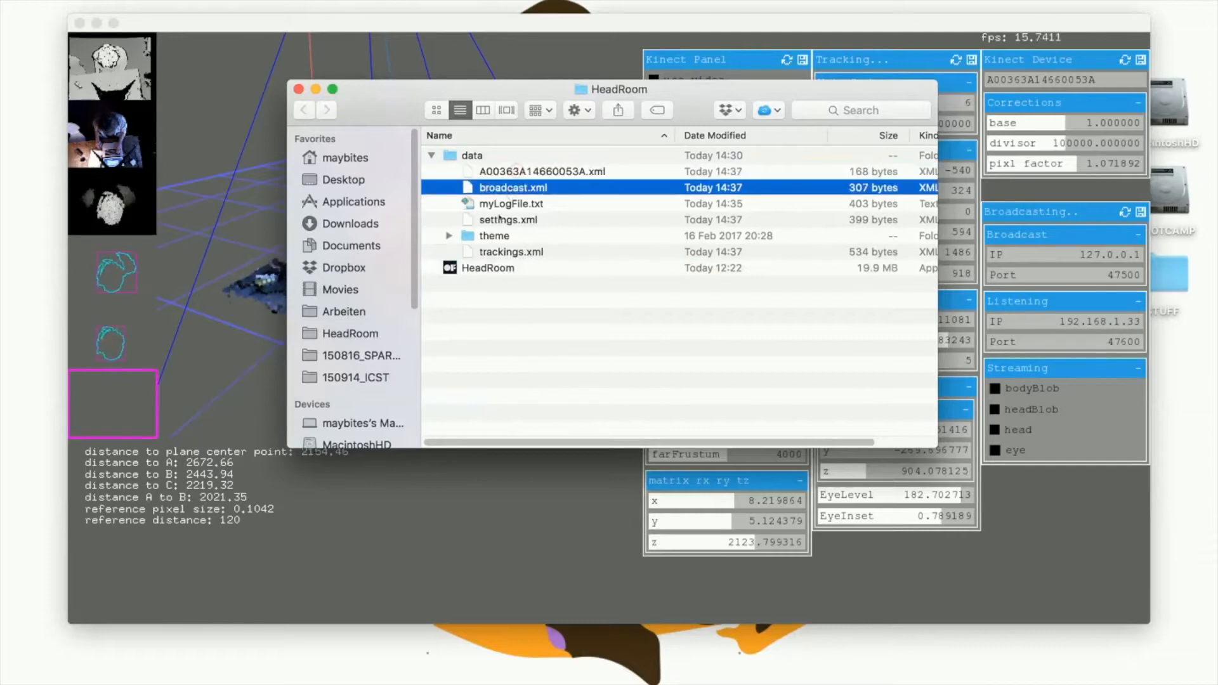
{"action": "left_click", "coordinate": [496, 220]}
{"action": "left_click", "coordinate": [501, 251]}
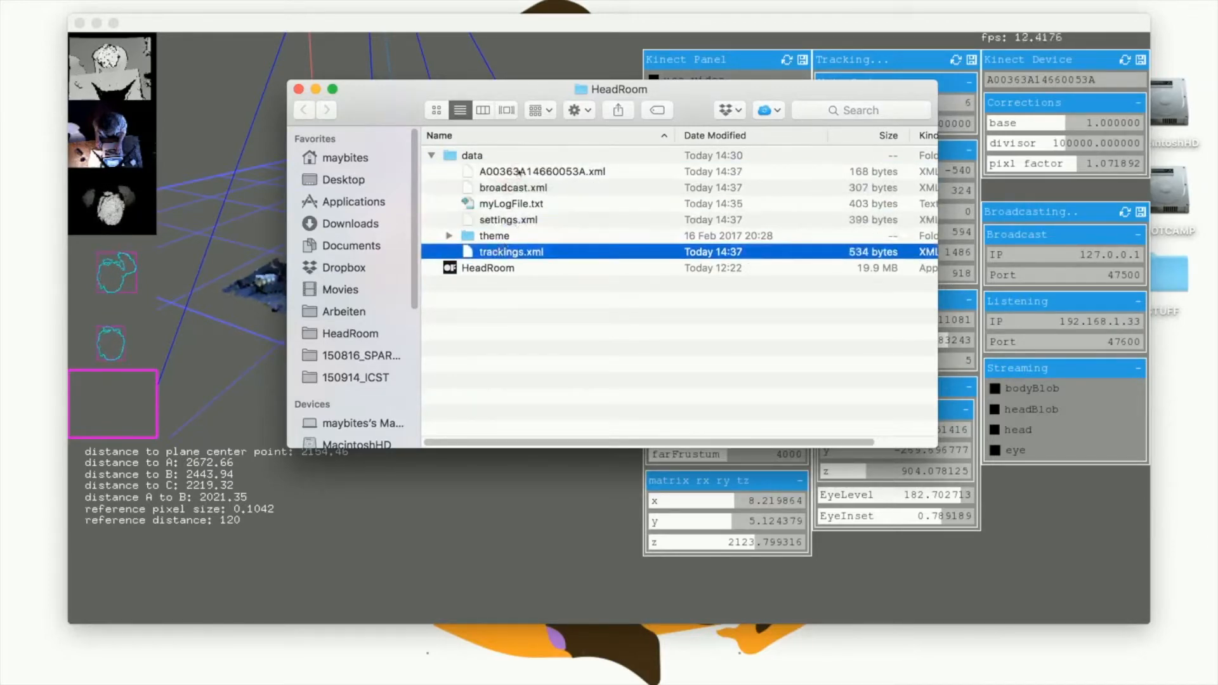
{"action": "left_click", "coordinate": [467, 28]}
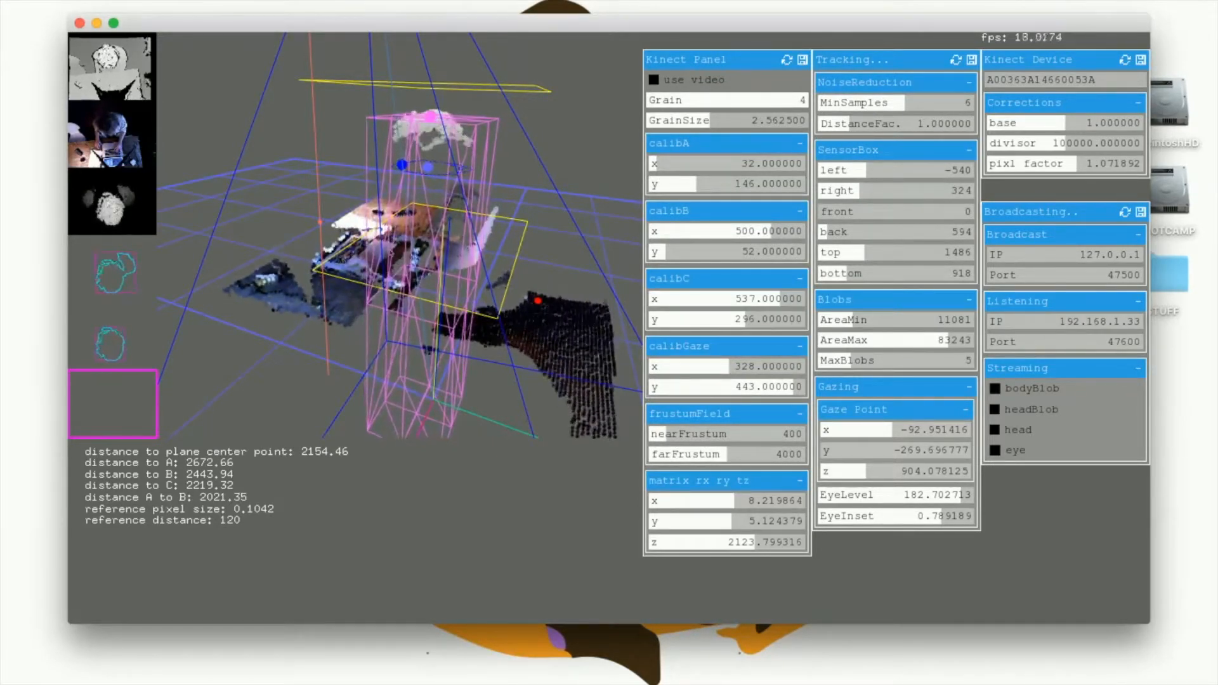
Hide the point cloud, reduce the display to the head blob contours, and restart HeadRoom.
{"action": "key", "text": "p"}
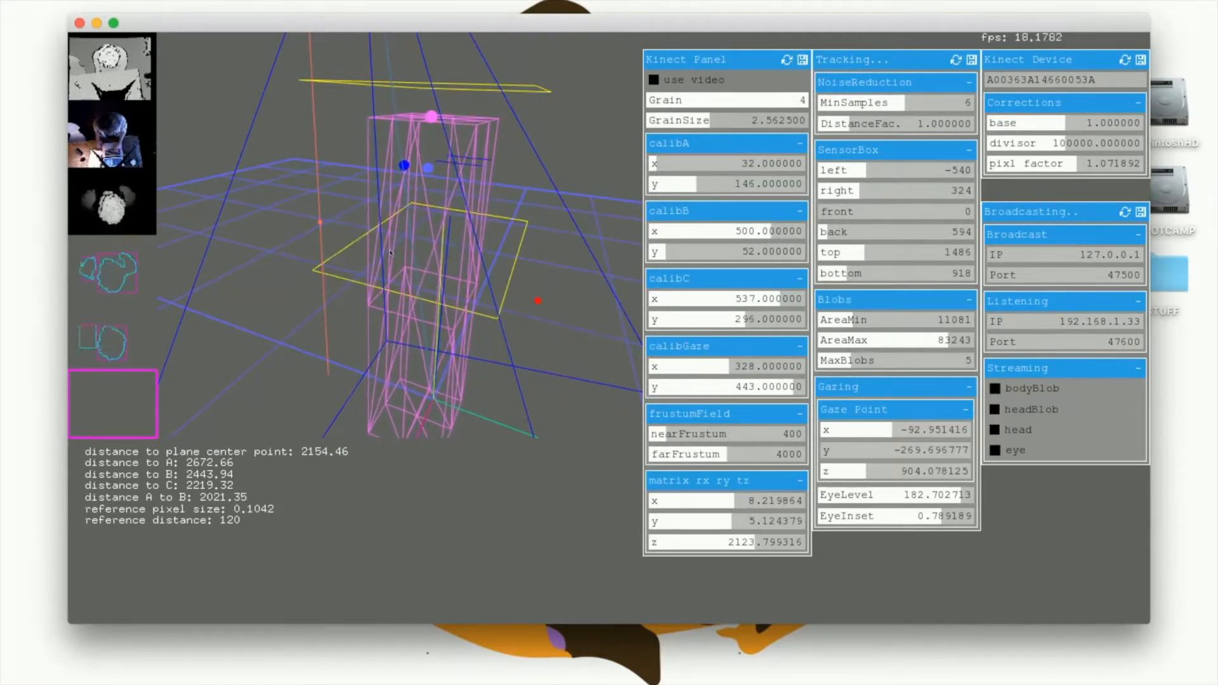
{"action": "key", "text": "5"}
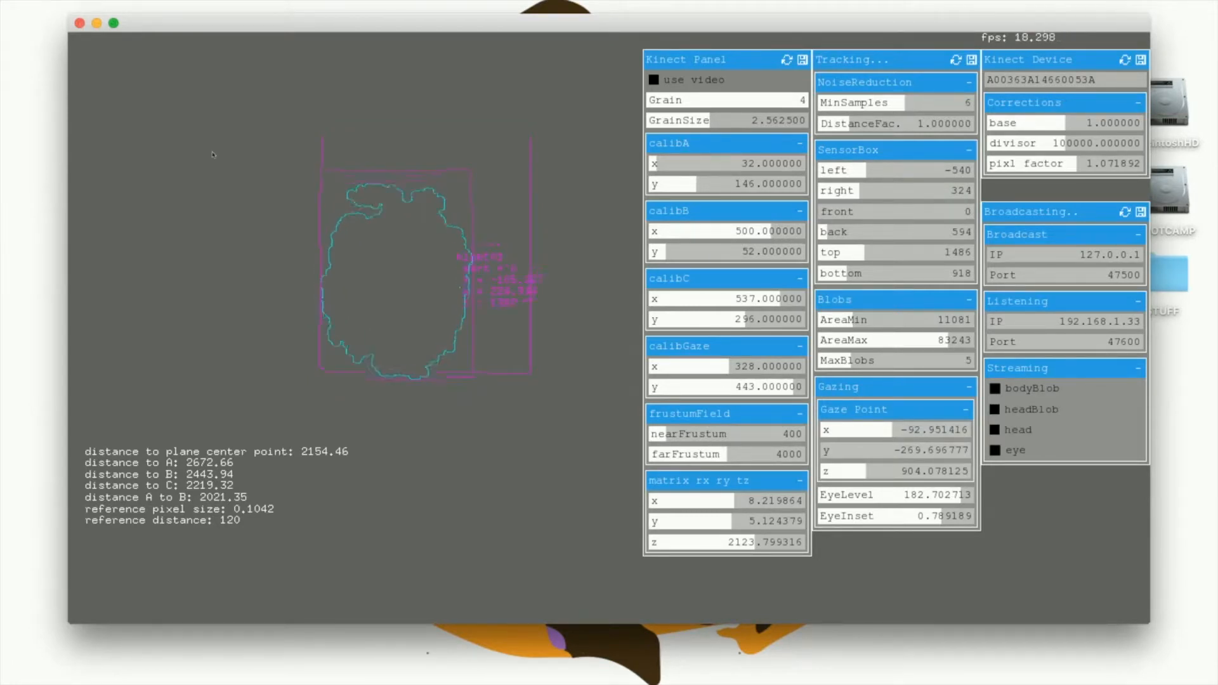
{"action": "left_click", "coordinate": [79, 23]}
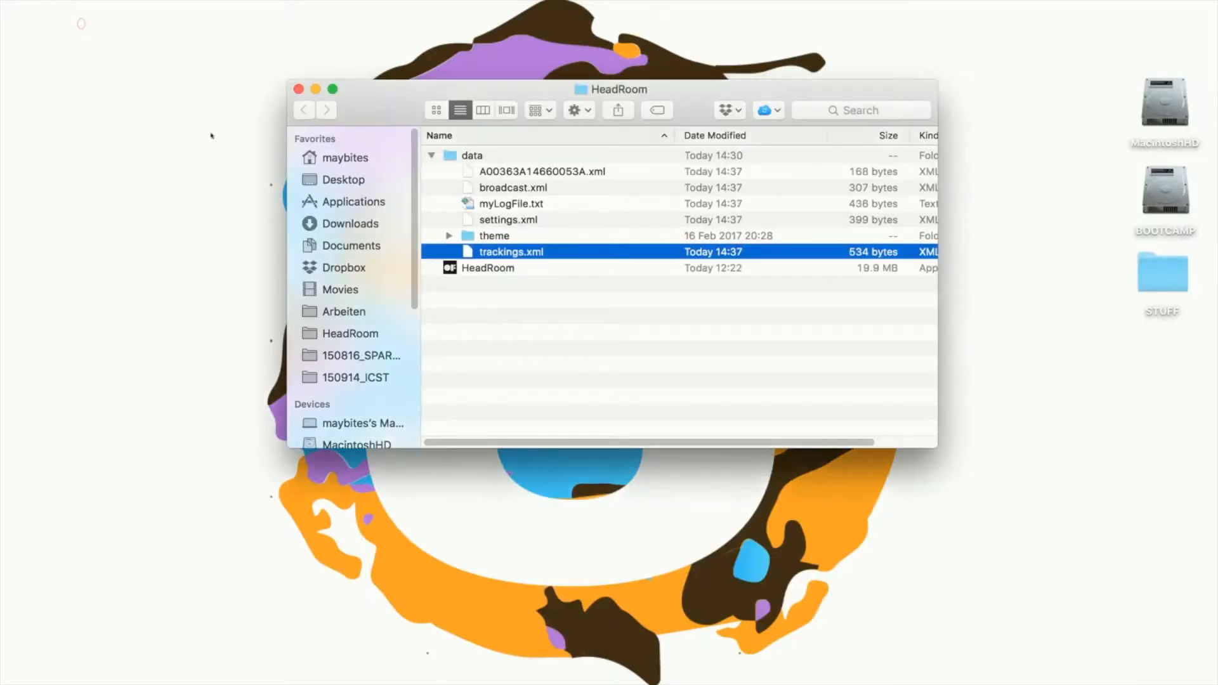
{"action": "double_click", "coordinate": [452, 268]}
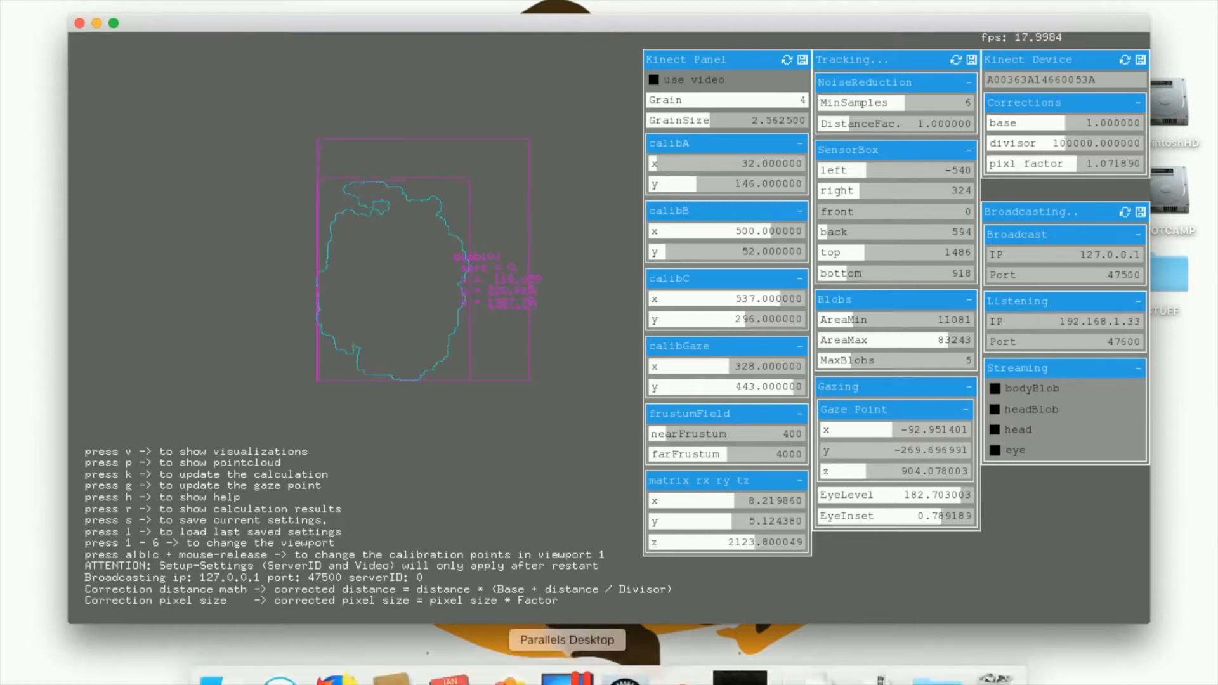
Open the Network settings in System Preferences and look up the computer's Wi-Fi IP address.
{"action": "key", "text": "alt+space"}
{"action": "type", "text": "sy"}
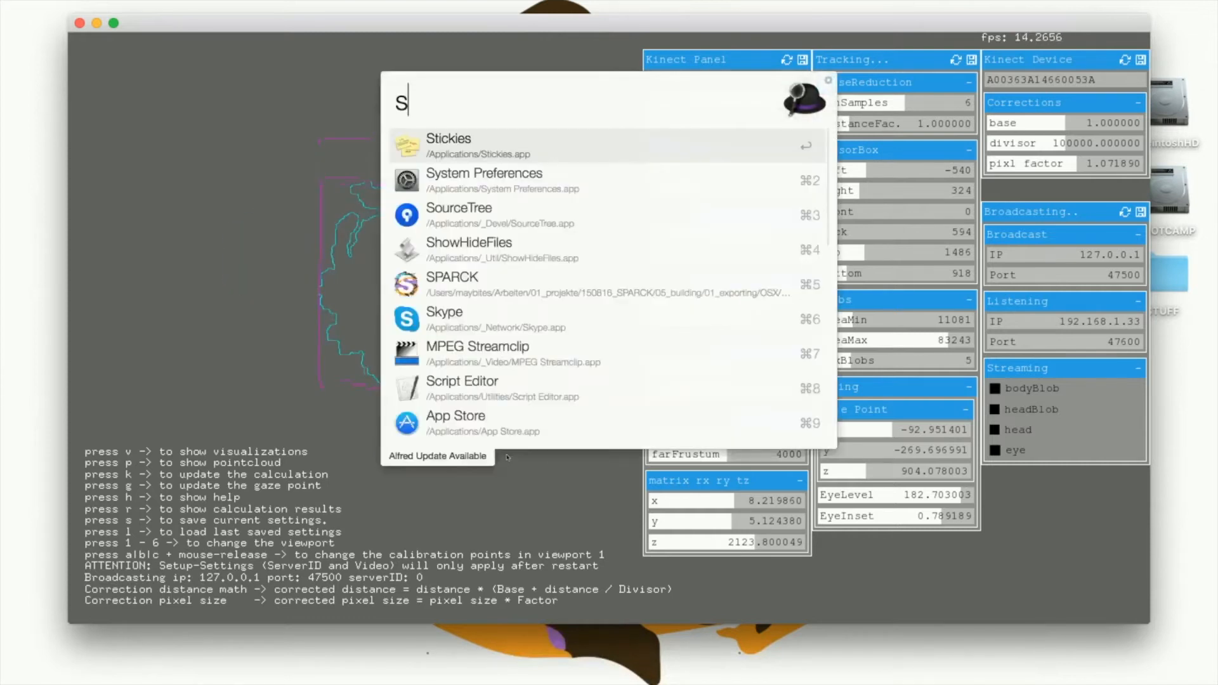
{"action": "key", "text": "Return"}
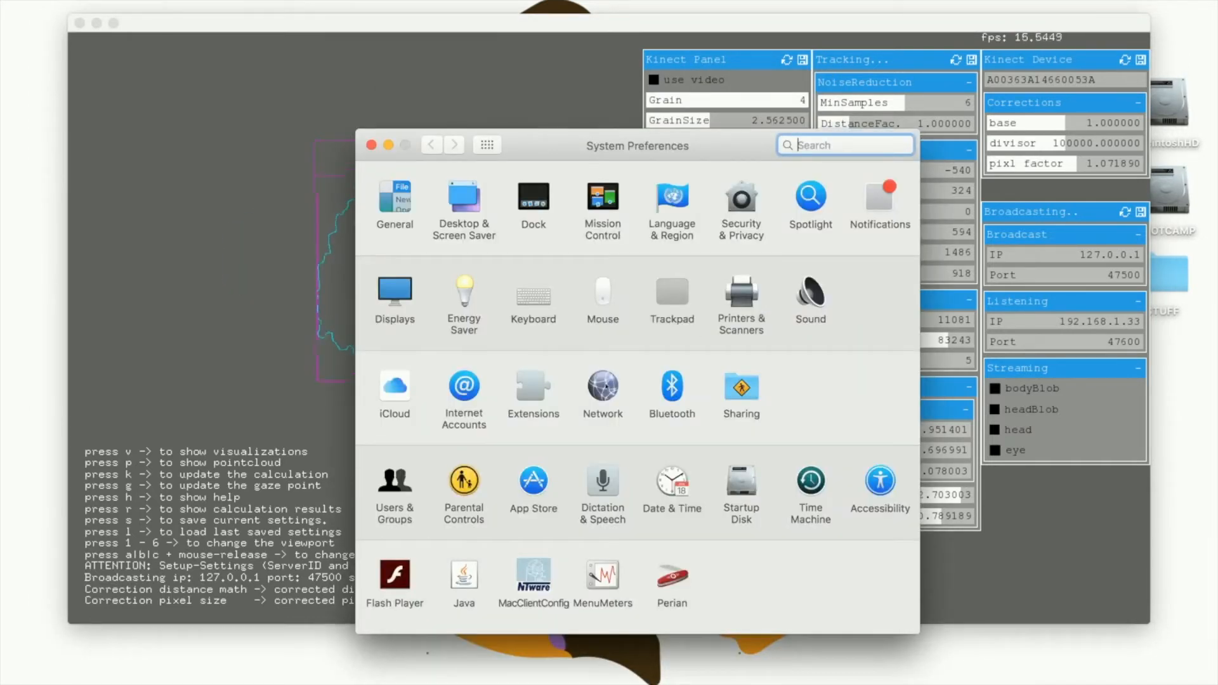
{"action": "left_click", "coordinate": [603, 387]}
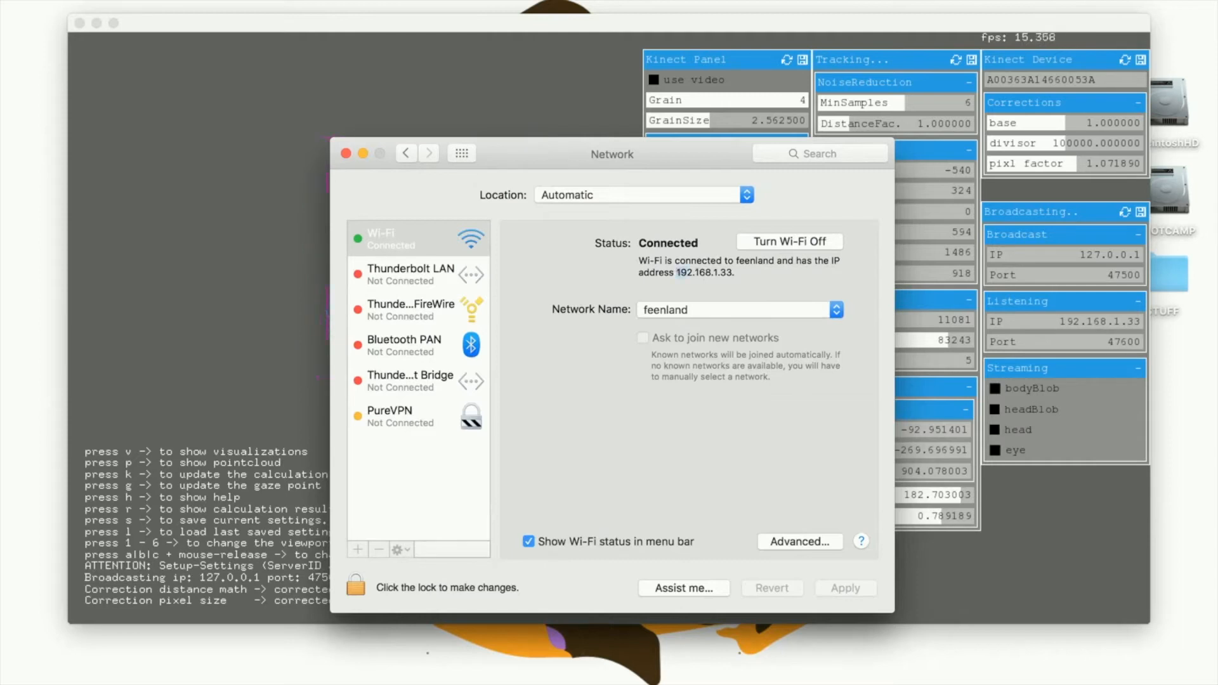
{"action": "left_click_drag", "start_coordinate": [725, 273], "coordinate": [734, 273]}
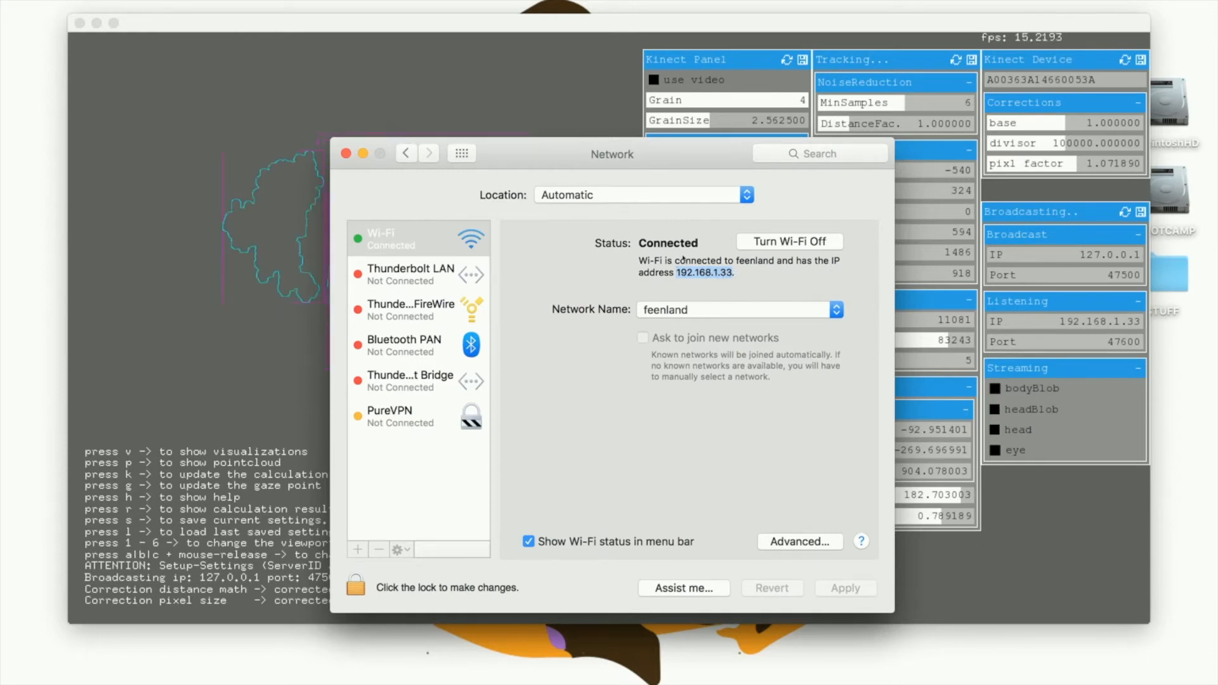
Set HeadRoom's Broadcast IP to 192.168.1.255, save the settings and relaunch the application.
{"action": "left_click", "coordinate": [1054, 266]}
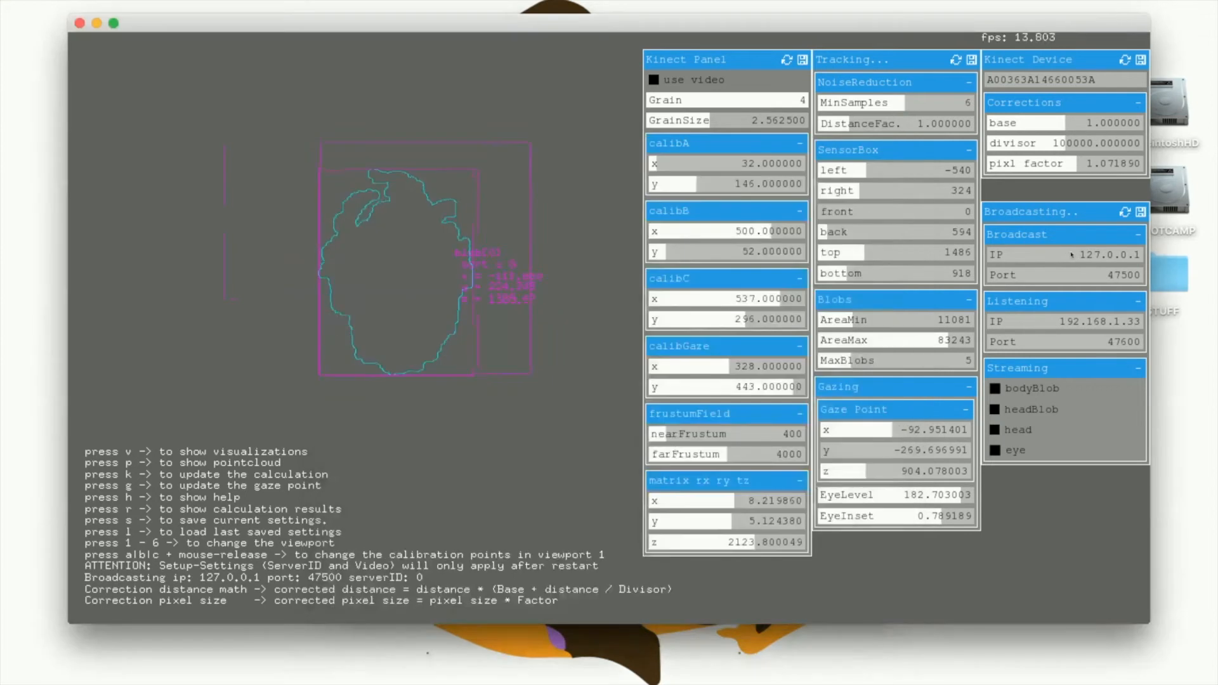
{"action": "left_click", "coordinate": [1087, 254]}
{"action": "type", "text": "192"}
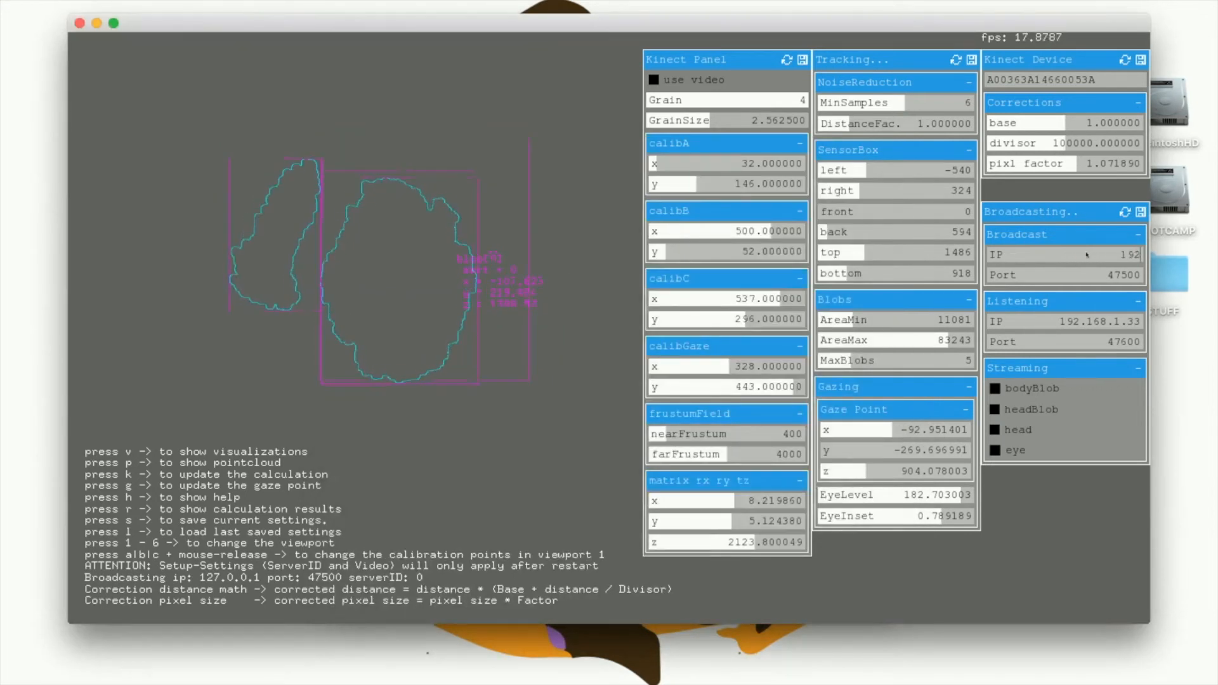
{"action": "type", "text": ".168.1."}
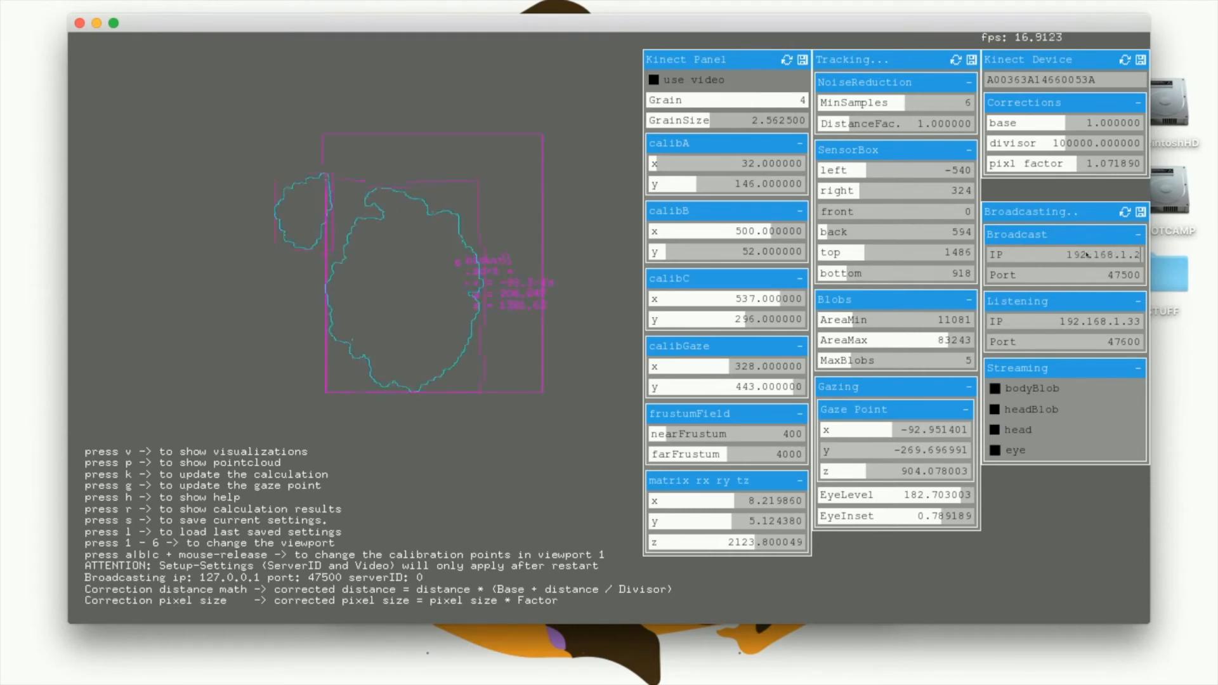
{"action": "type", "text": "255"}
{"action": "left_click", "coordinate": [1057, 277]}
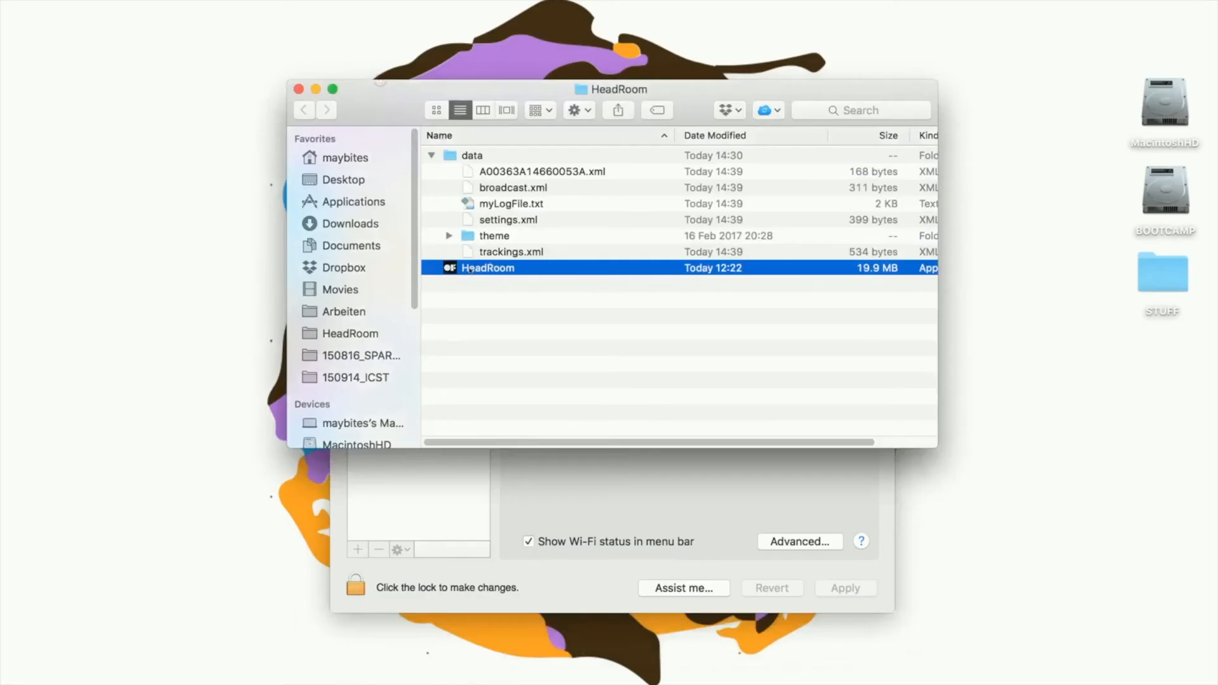
{"action": "double_click", "coordinate": [469, 270]}
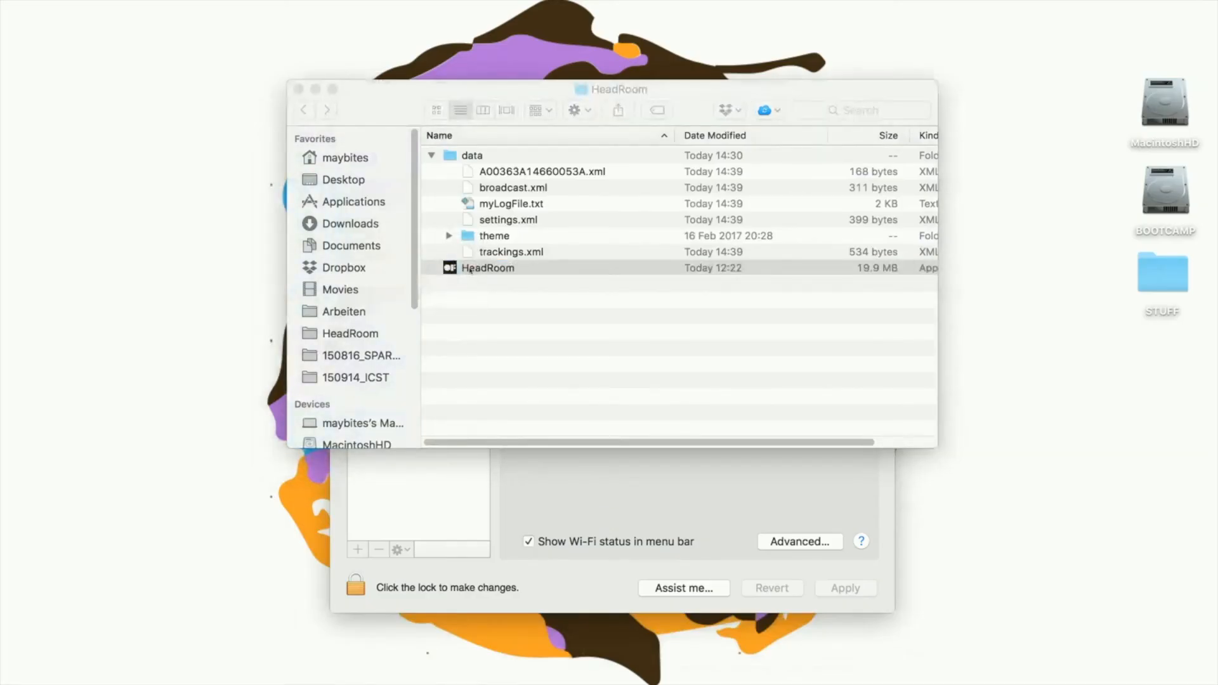